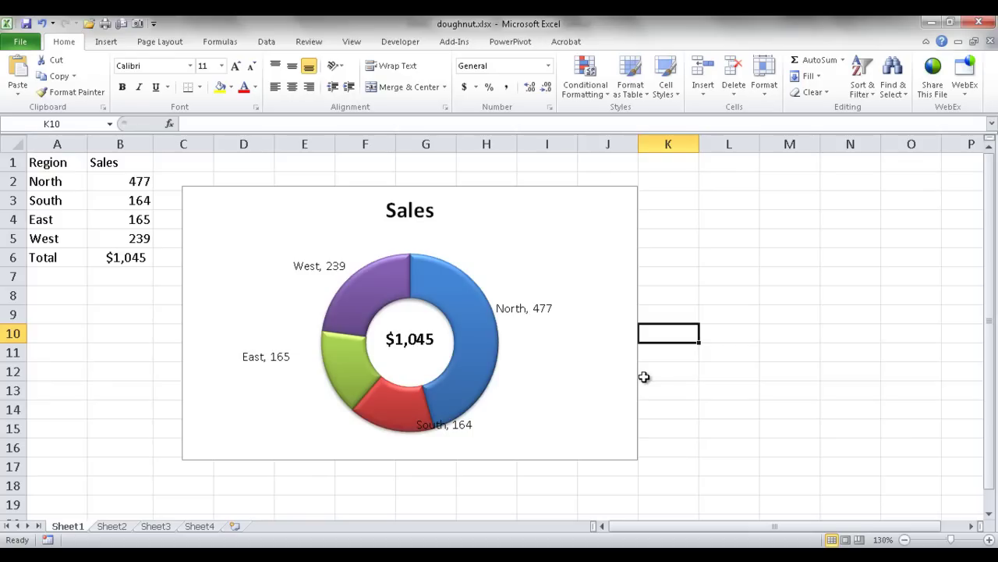
- View Sheet2's two-ring doughnut example, then Sheet3's single-ring regional sales chart
click(112, 527)
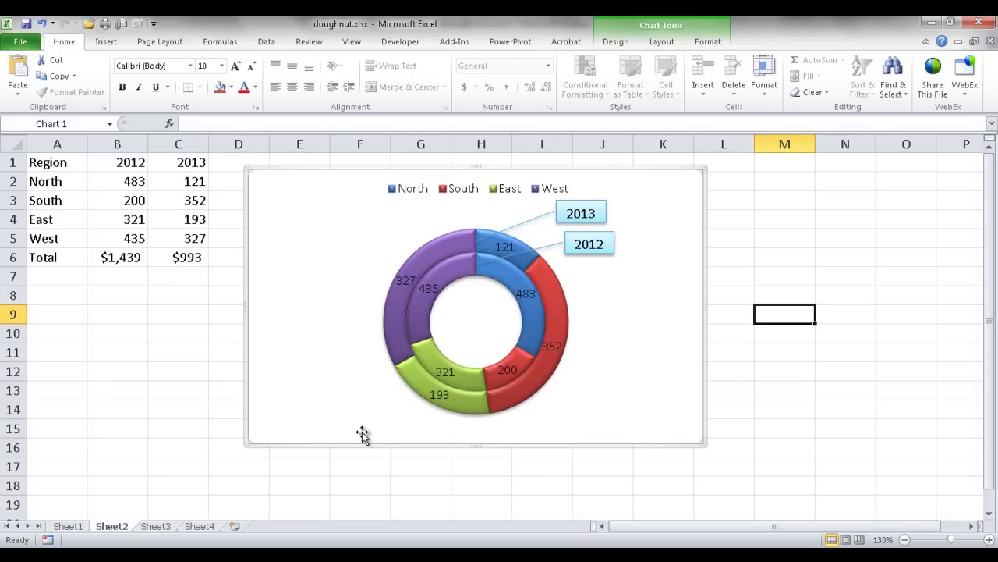
click(157, 527)
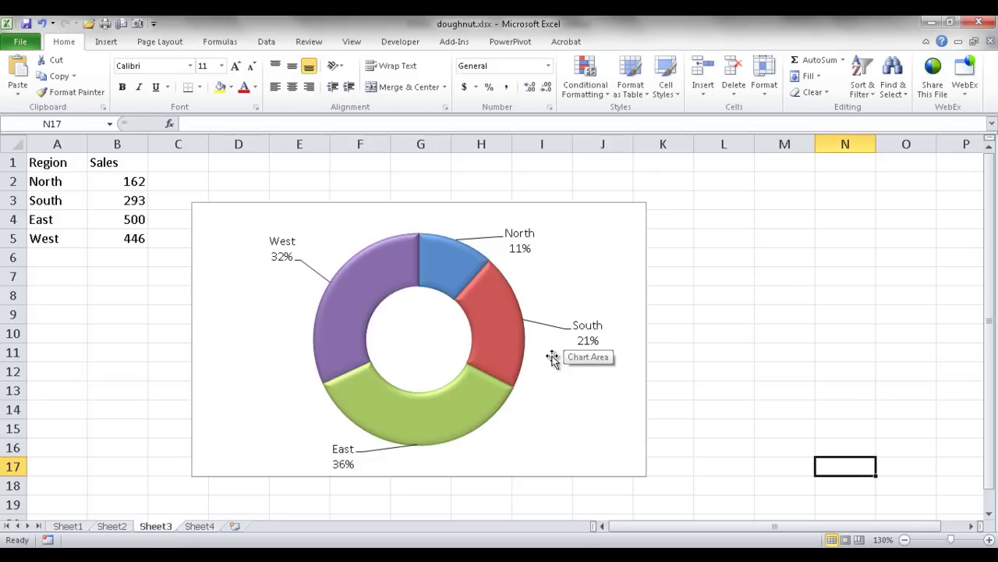
- Review the Sheet2, Sheet3 and Sheet4 doughnut examples, ending on Sheet1's Sales chart
click(120, 528)
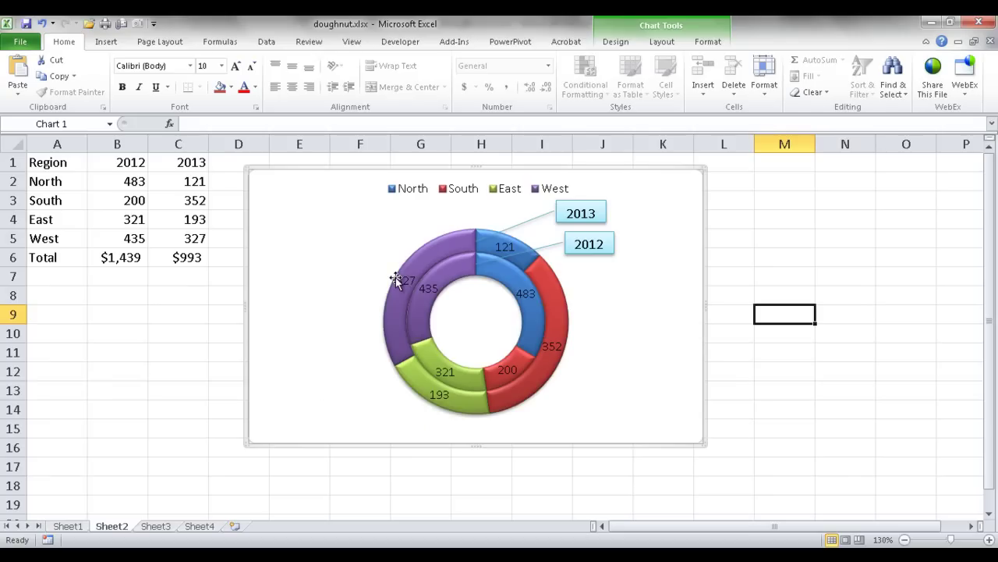
mouse_move(426, 269)
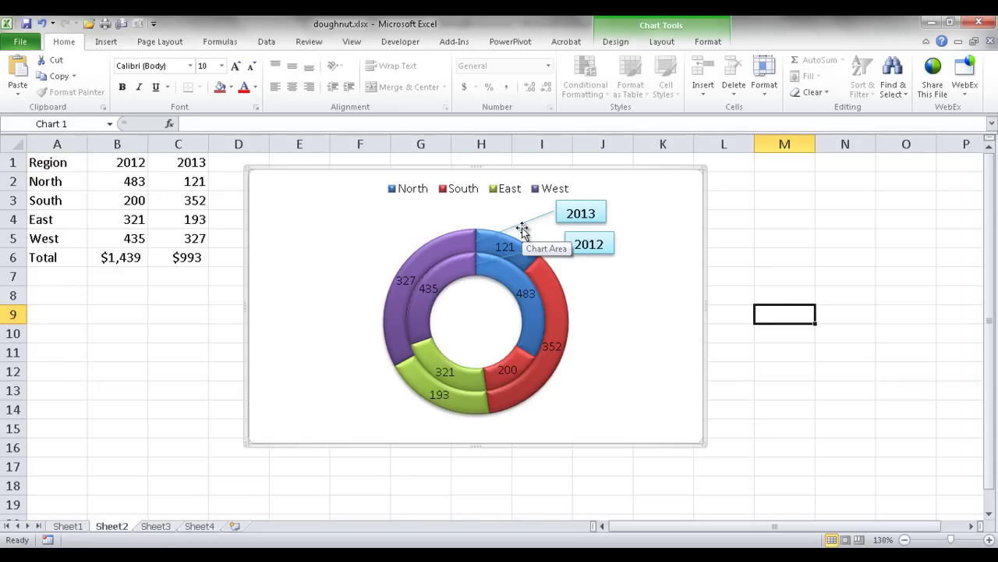
click(156, 527)
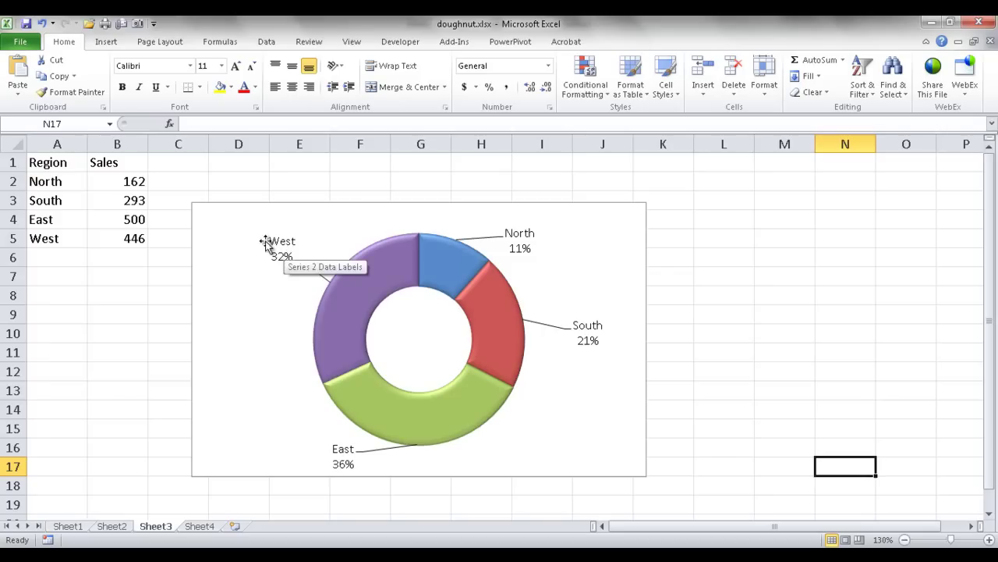
mouse_move(336, 337)
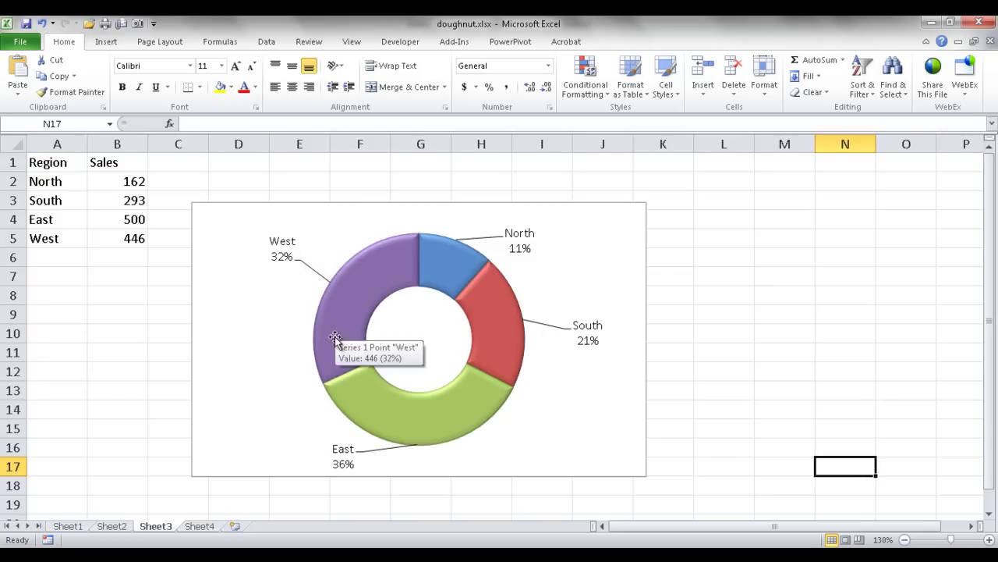
click(200, 527)
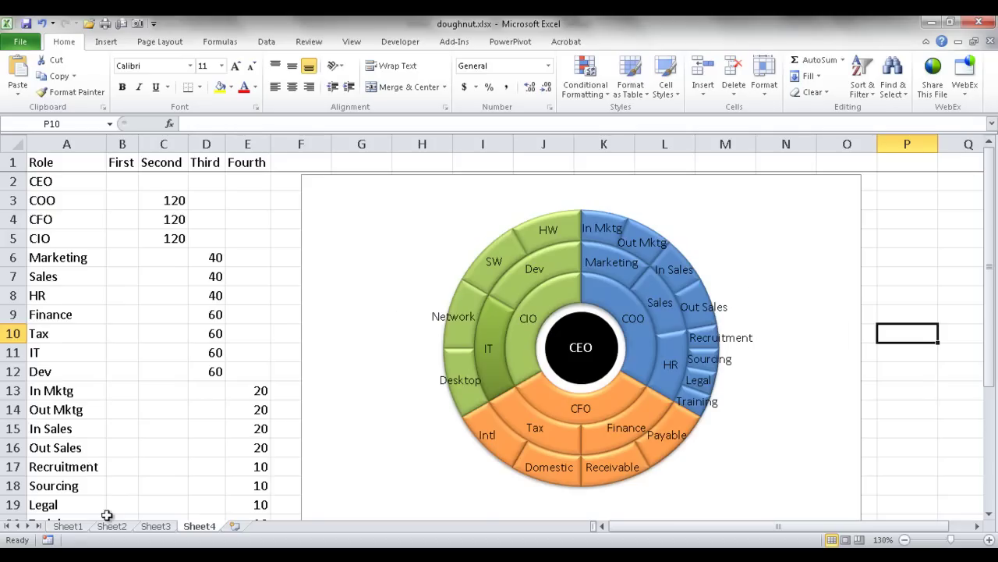
click(74, 529)
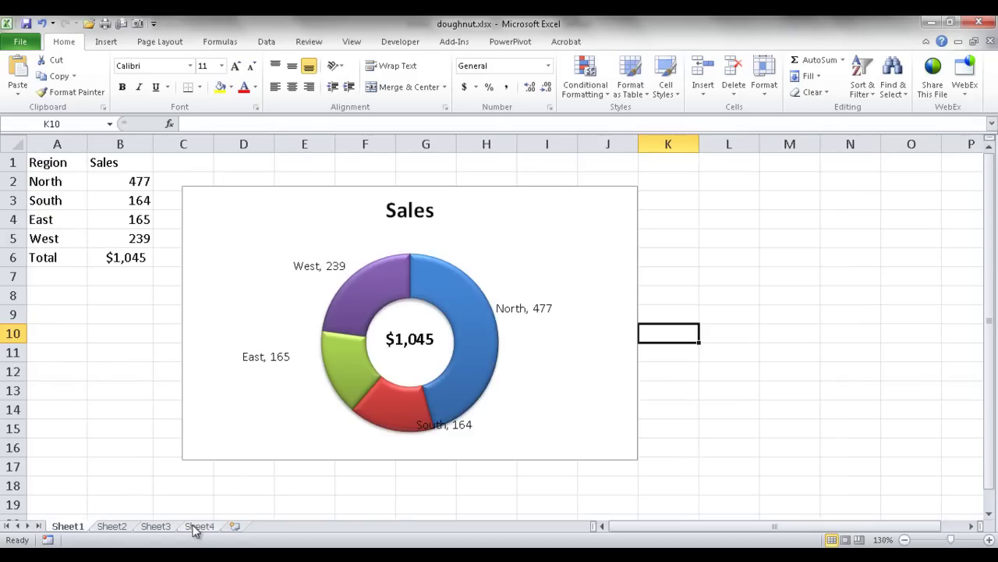
- Add a new worksheet, Sheet5, right after Sheet1 and zoom it to 130%
click(236, 526)
drag(242, 531, 106, 534)
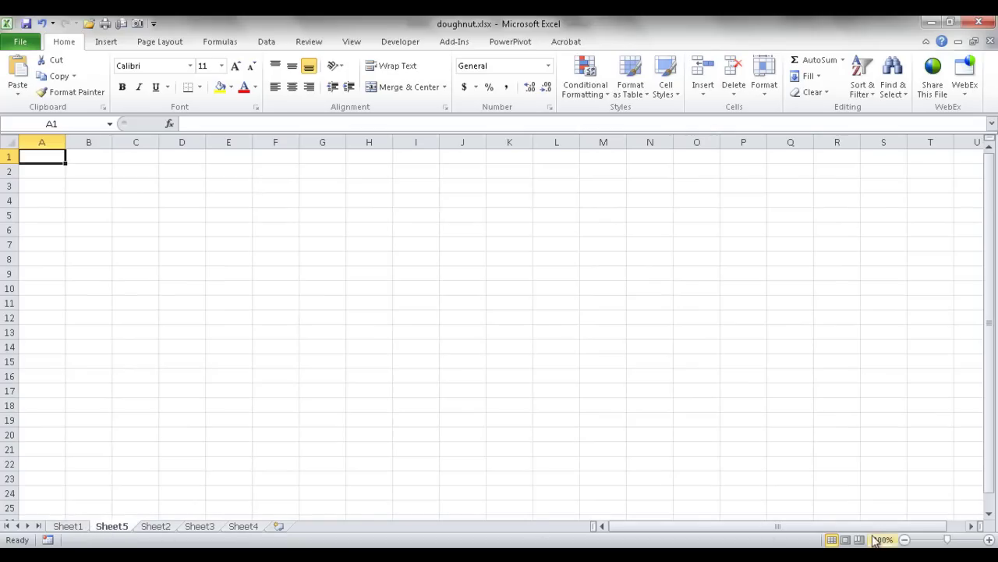
click(989, 539)
click(989, 539)
click(989, 539)
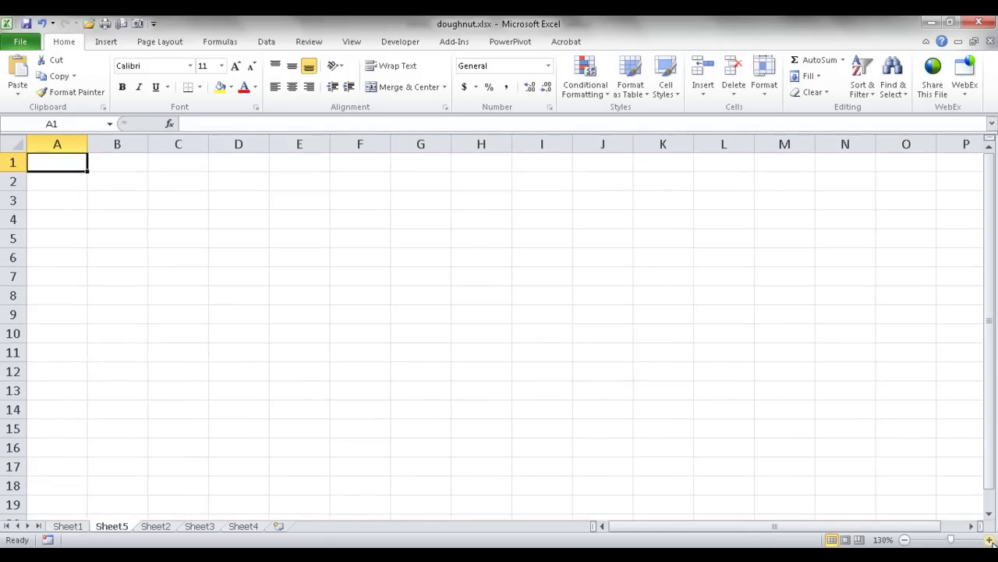
- Copy Sheet1's Region/Sales table A1:B6, including the Total row, into A1 of Sheet5
click(60, 527)
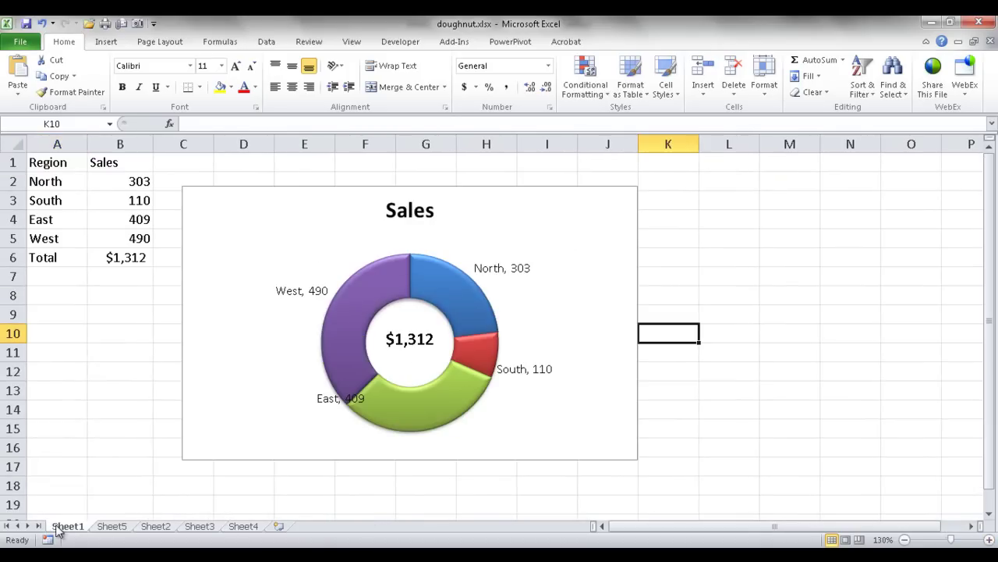
drag(47, 163, 121, 236)
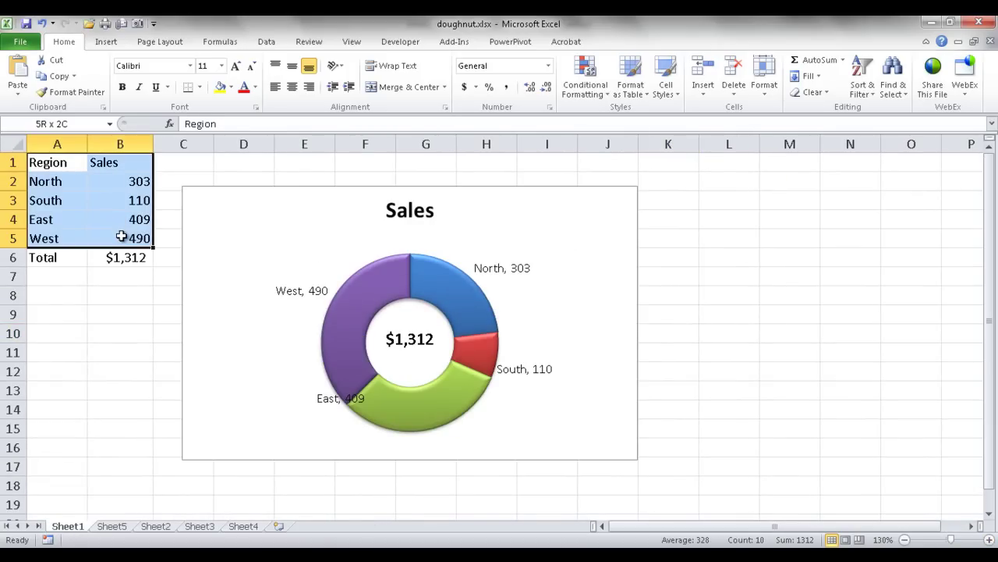
key(ctrl+c)
key(Escape)
drag(130, 261, 50, 162)
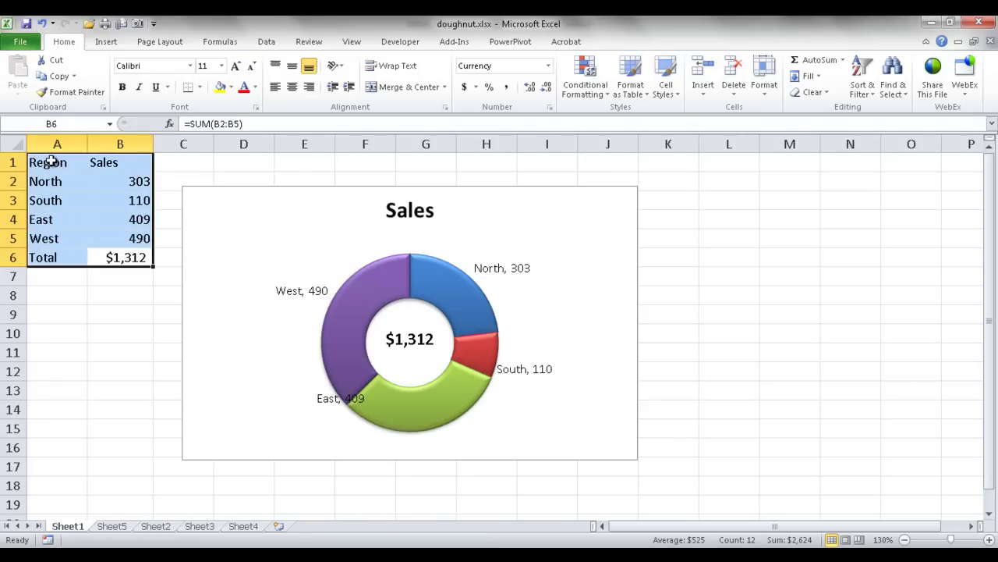
key(ctrl+c)
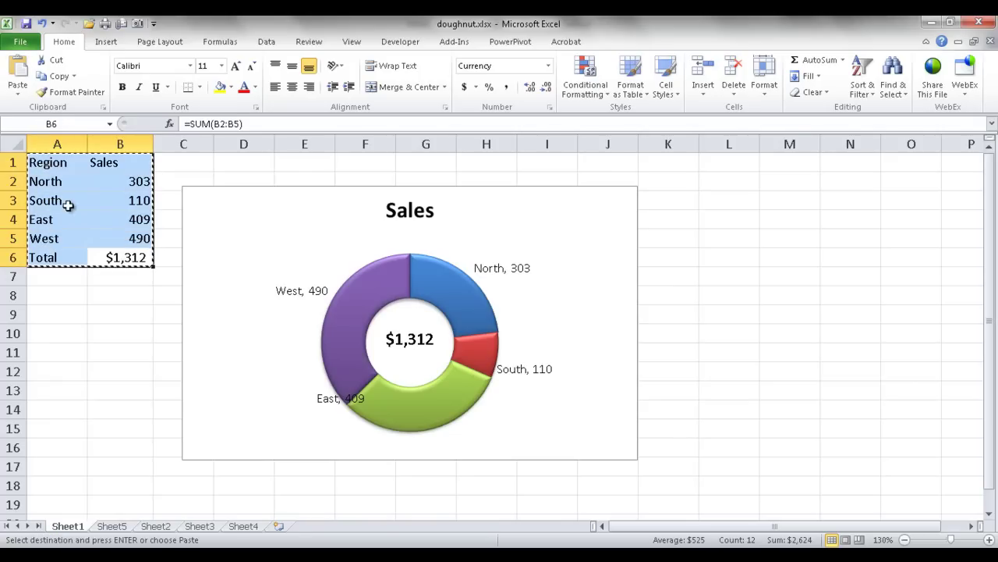
click(121, 528)
key(ctrl+v)
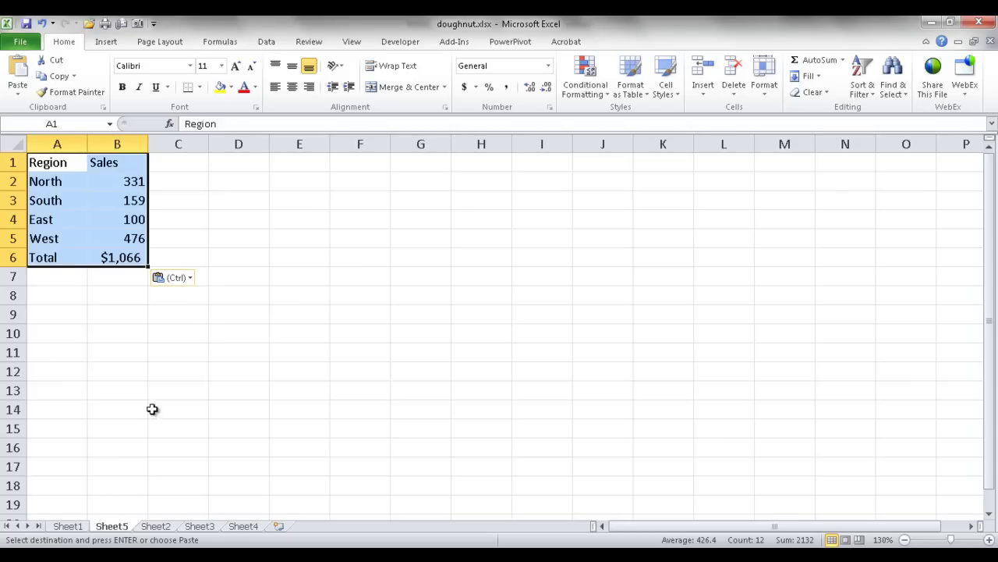
- Insert a doughnut chart of the pasted table beside the data, with row 6's Total excluded
click(106, 43)
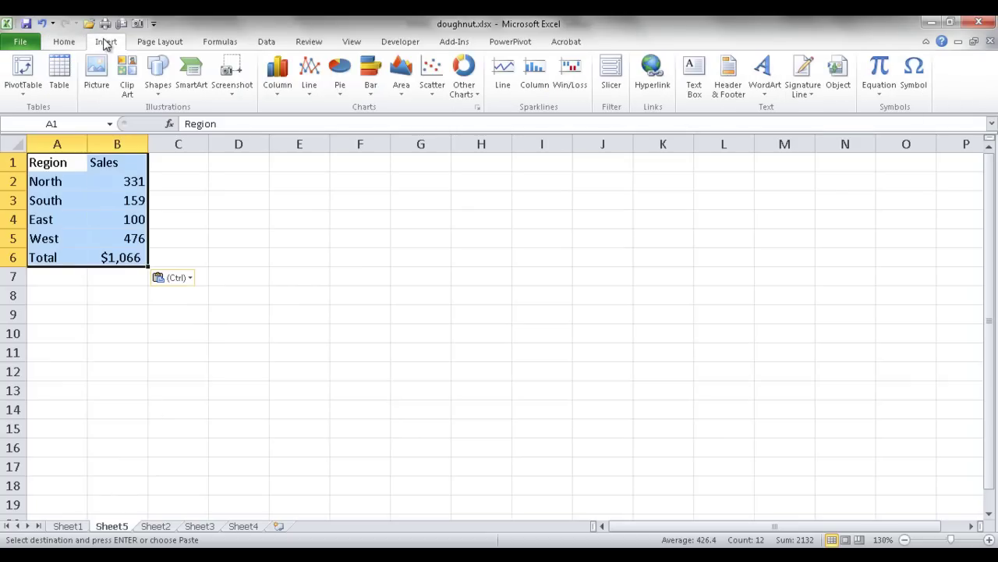
click(477, 95)
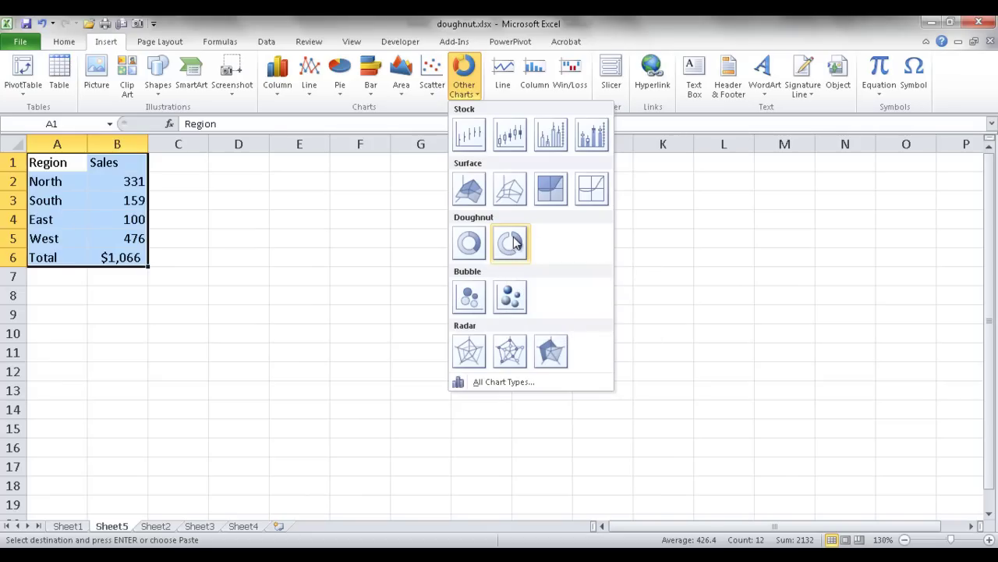
click(471, 242)
drag(446, 204, 383, 187)
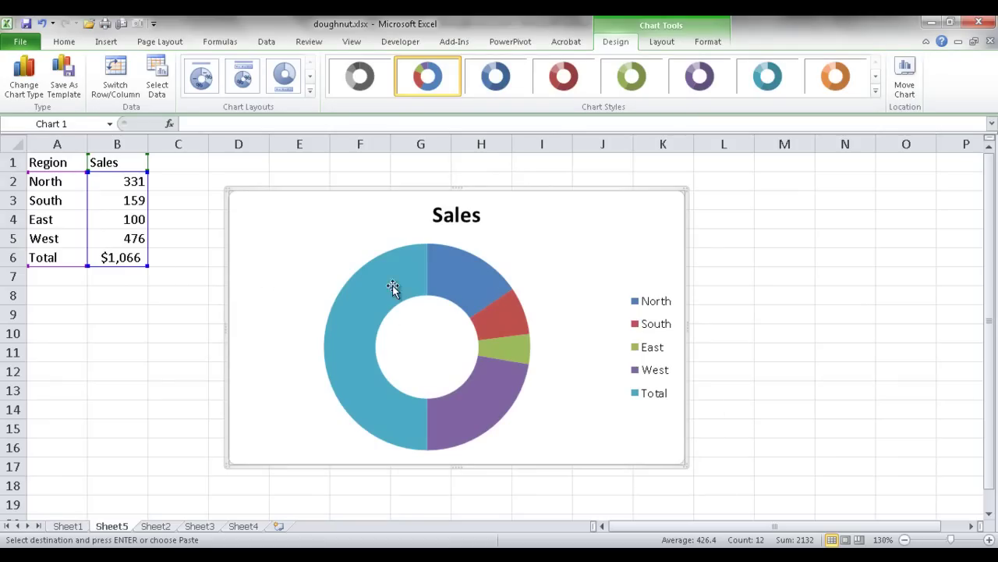
click(353, 257)
drag(86, 268, 88, 254)
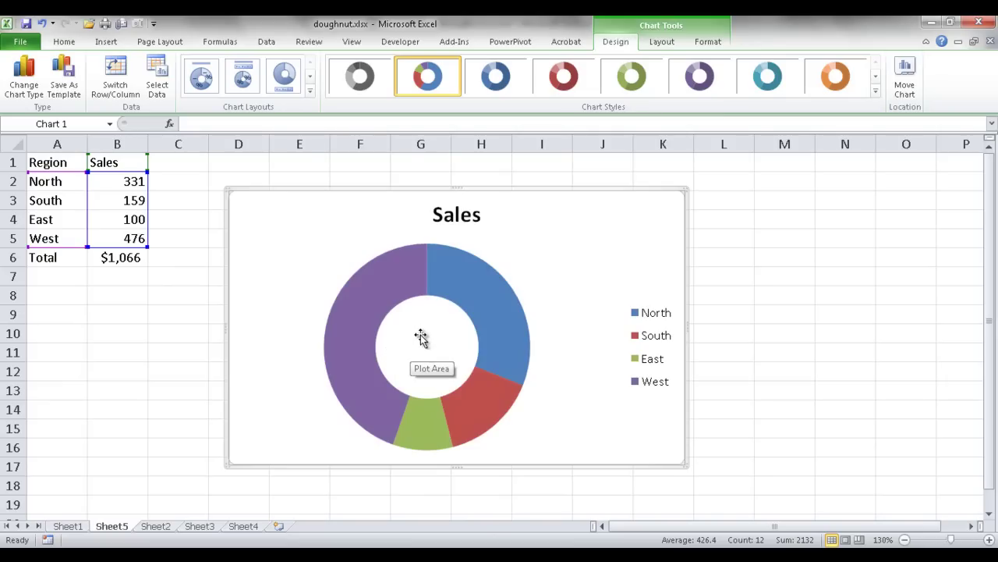
- Move the chart legend to the top, above the doughnut
click(638, 308)
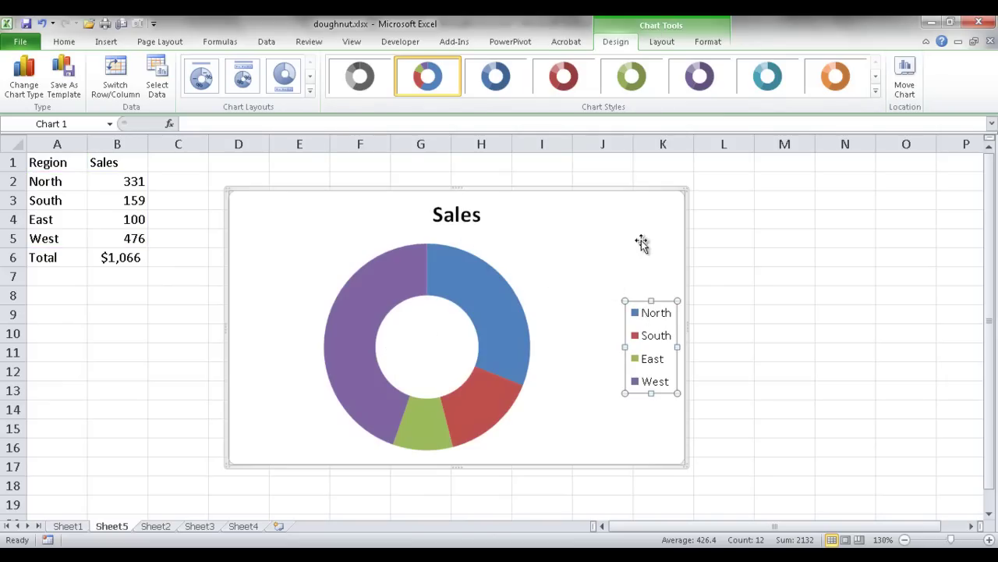
click(663, 42)
click(292, 92)
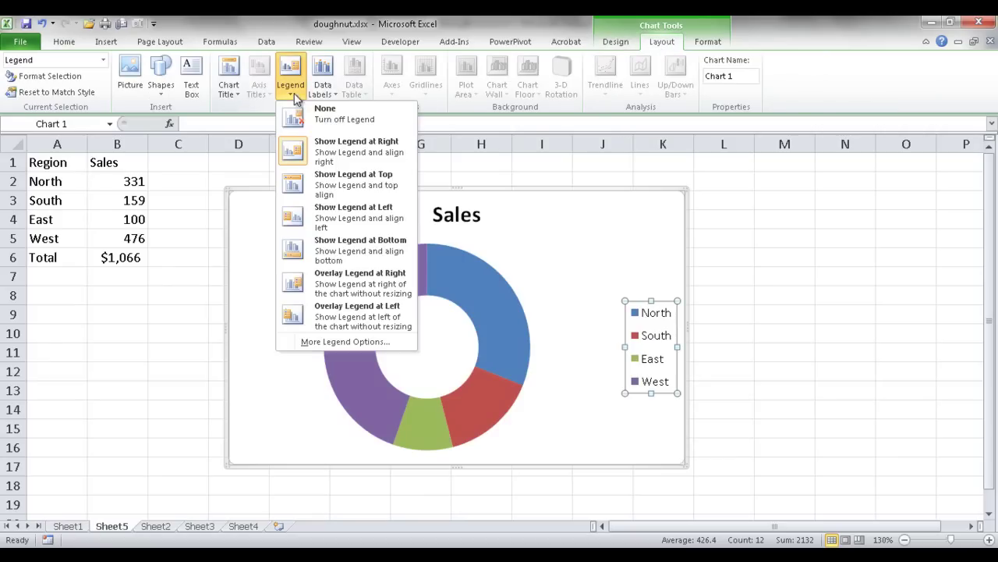
click(362, 177)
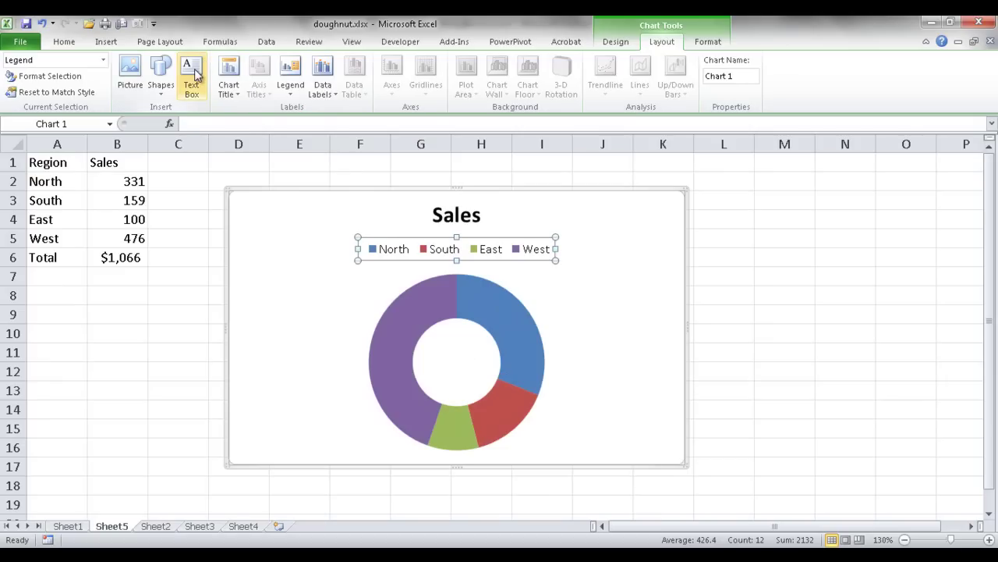
- Look through the Insert tab's Shapes gallery, then pick the Layout Text Box for the chart
click(67, 43)
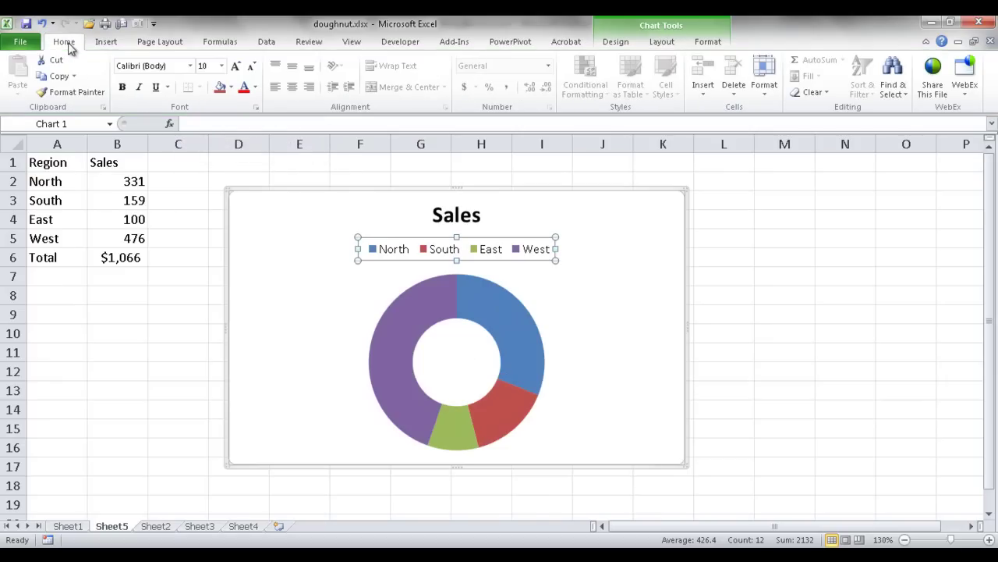
click(108, 43)
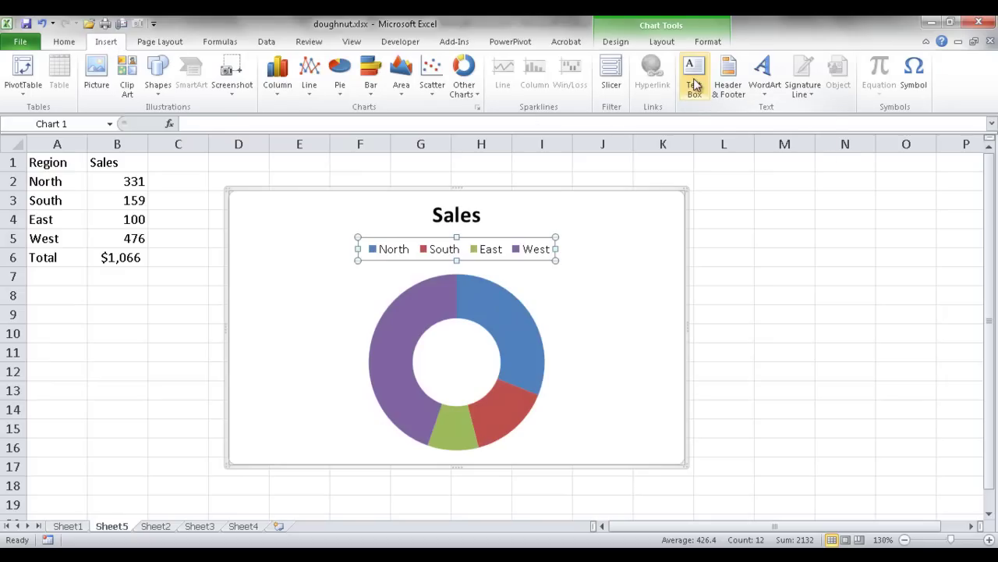
click(158, 82)
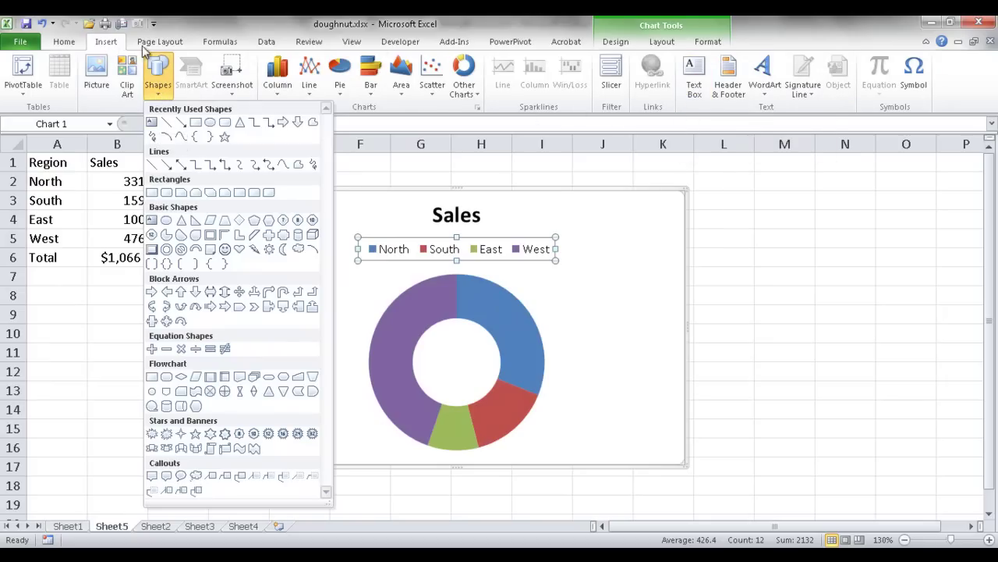
click(659, 43)
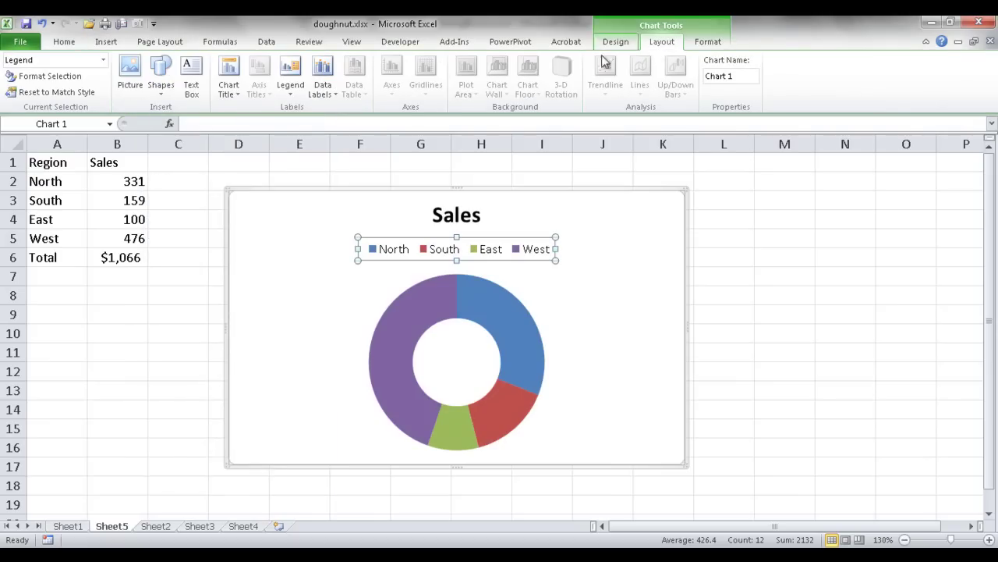
click(191, 68)
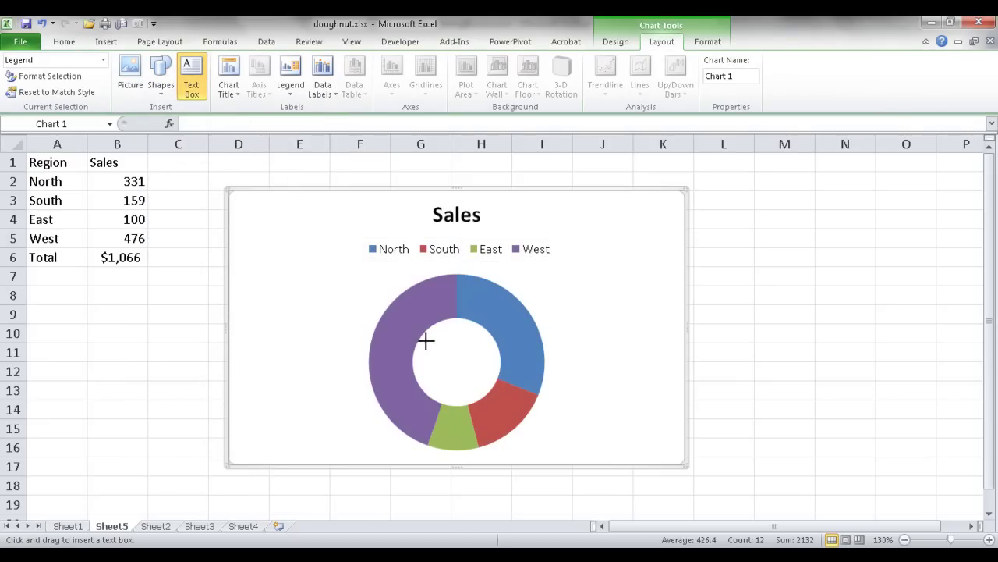
- Draw a text box linked to =B6 showing $1,066 and centre it in the doughnut hole
drag(434, 356, 489, 383)
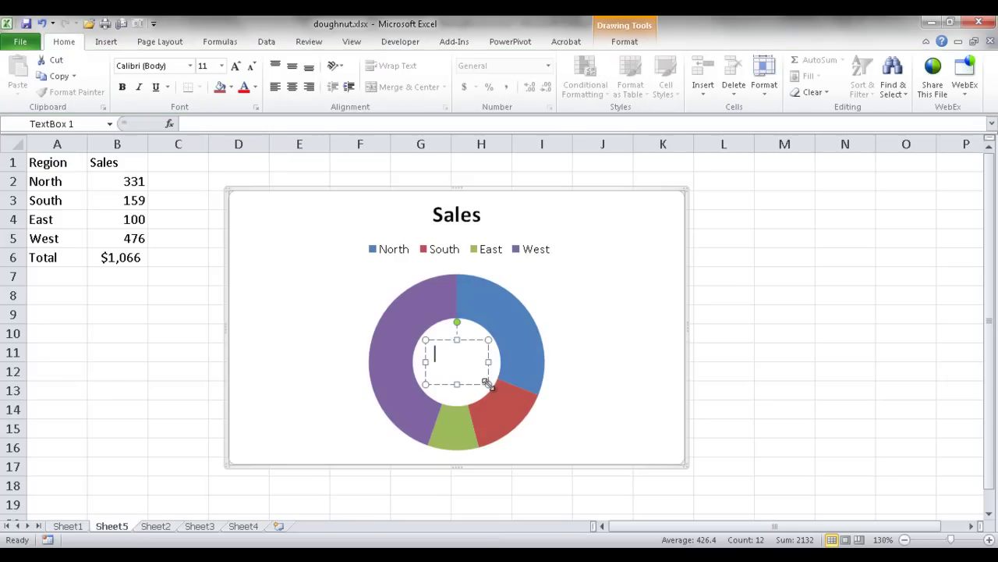
click(194, 122)
text(=)
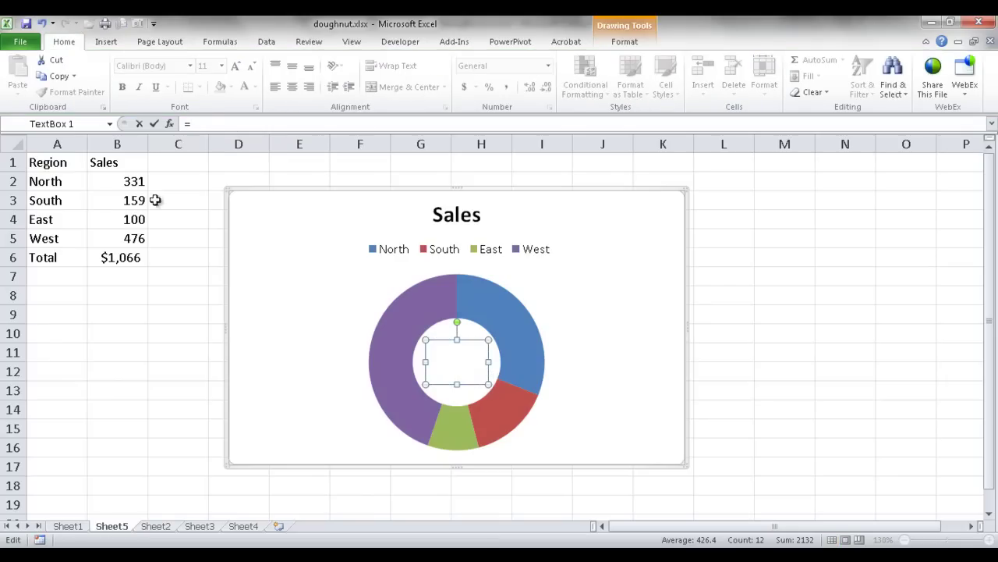
click(119, 257)
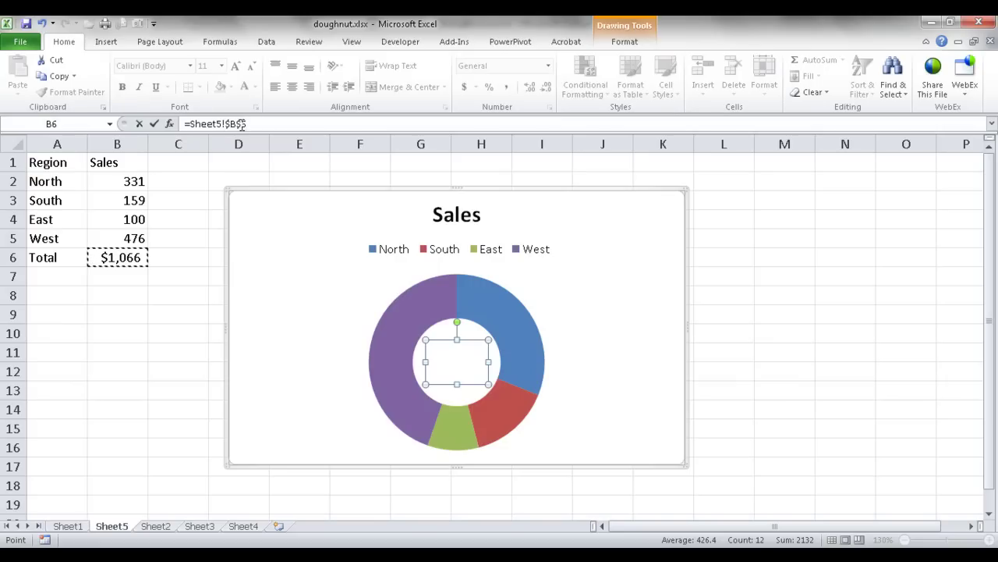
key(Return)
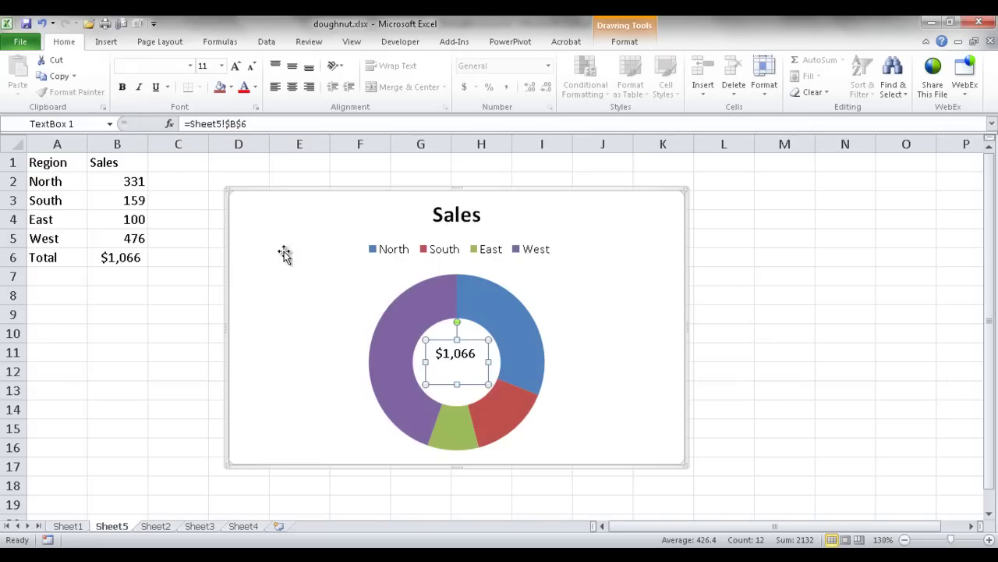
double_click(456, 353)
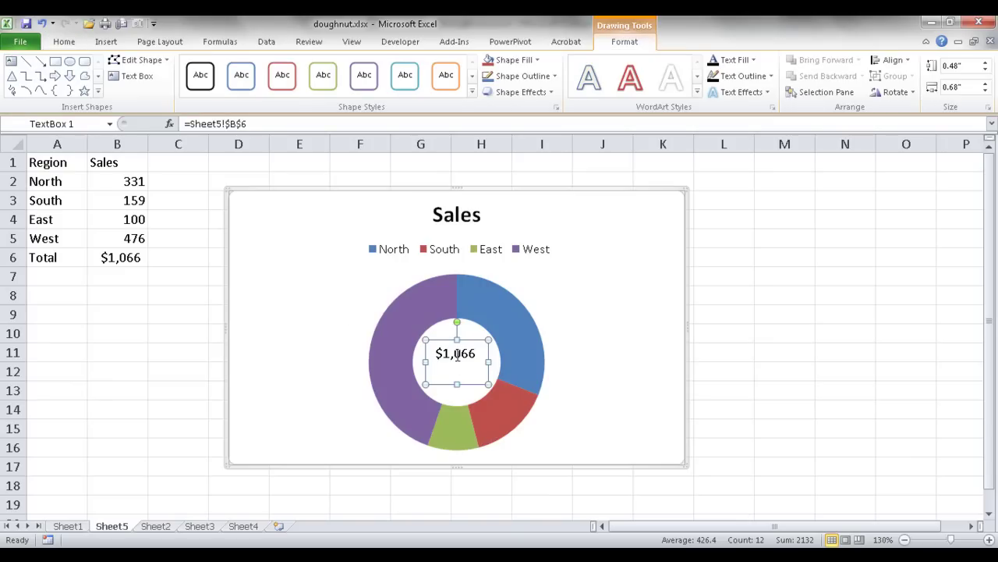
drag(456, 381, 467, 353)
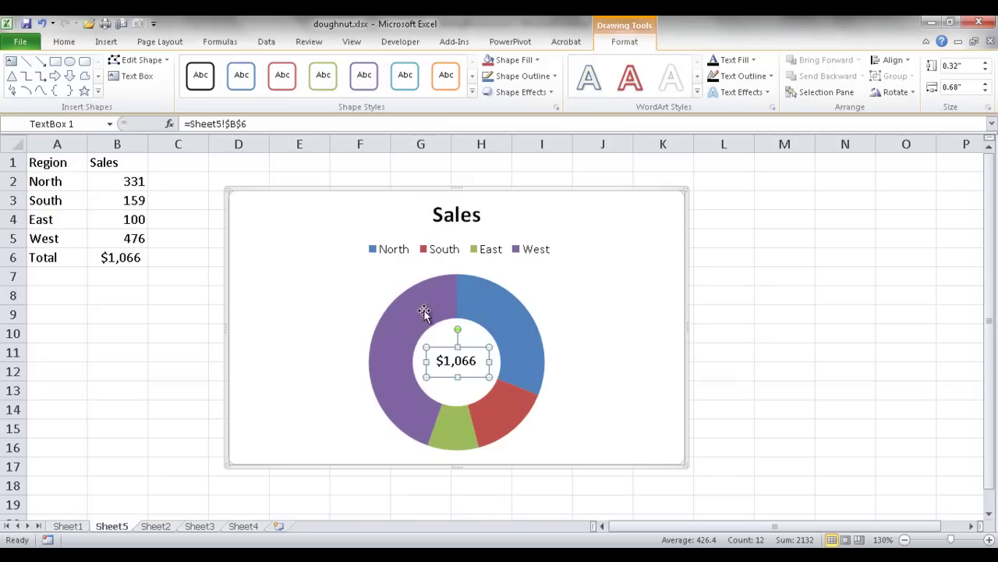
- Add value data labels to the doughnut's Sales series
mouse_move(437, 295)
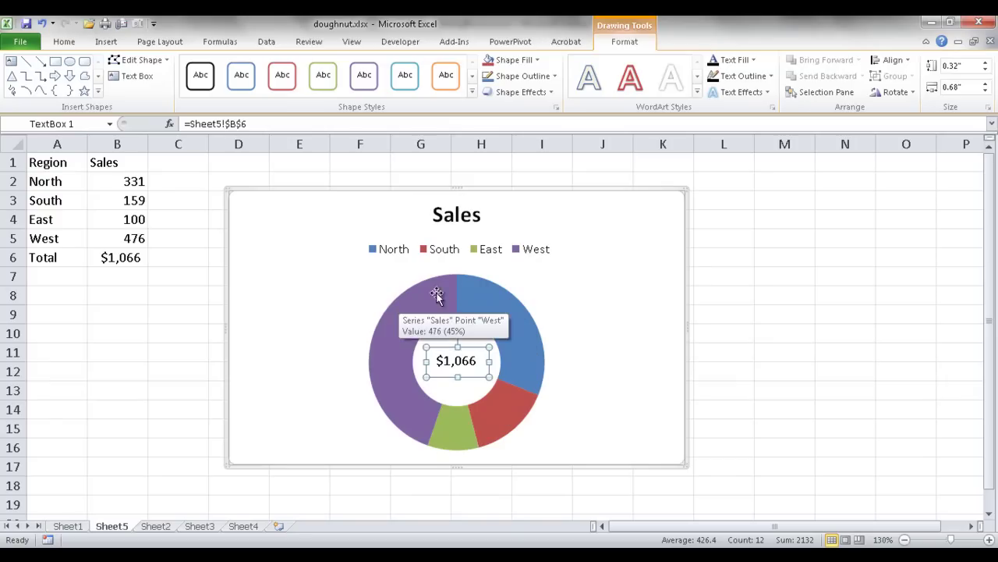
click(512, 326)
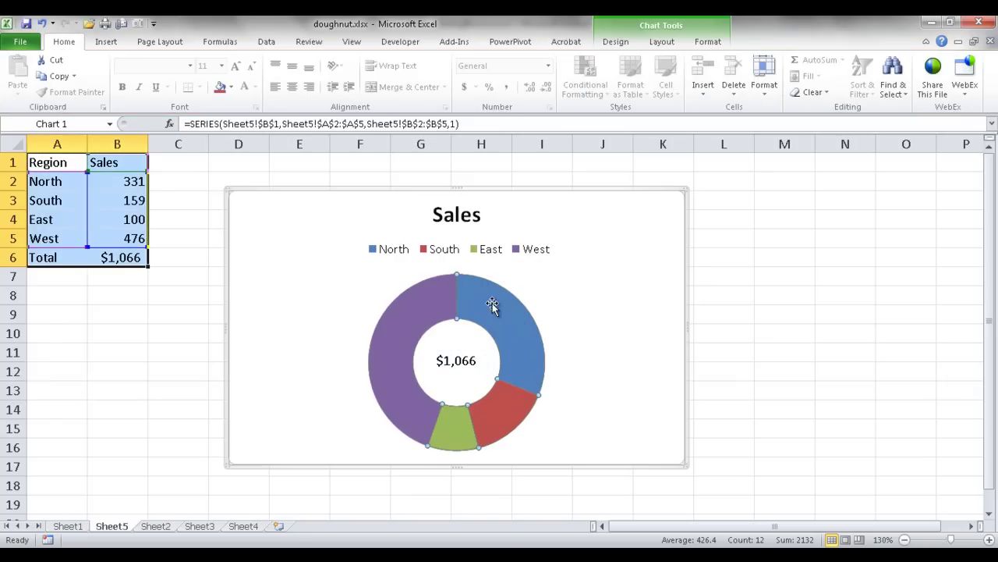
right_click(493, 307)
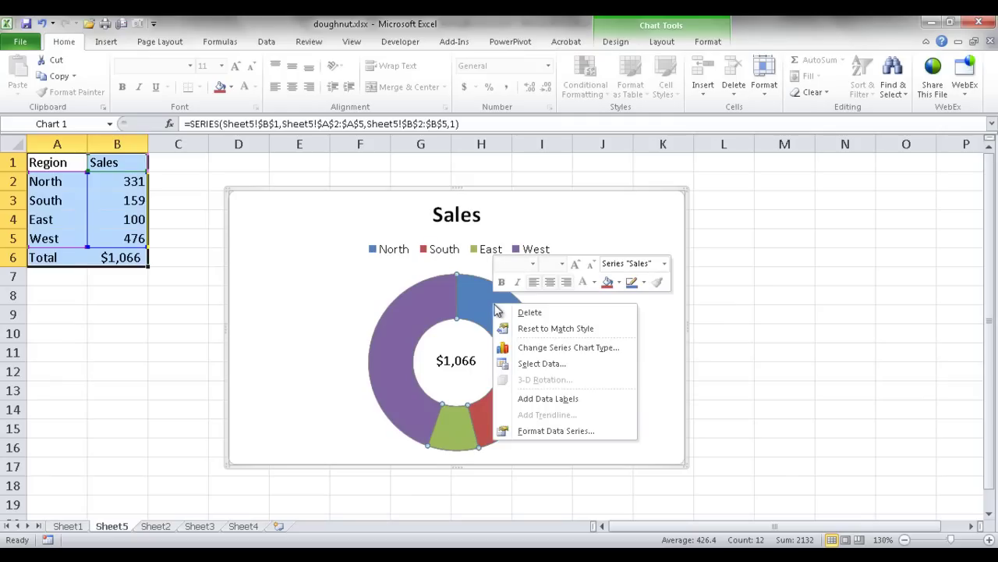
click(548, 399)
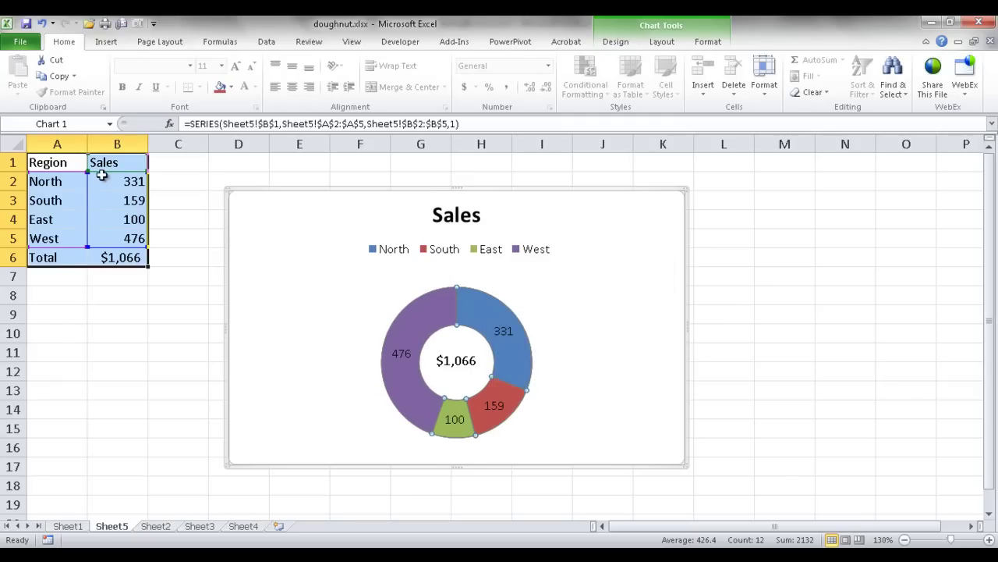
click(846, 277)
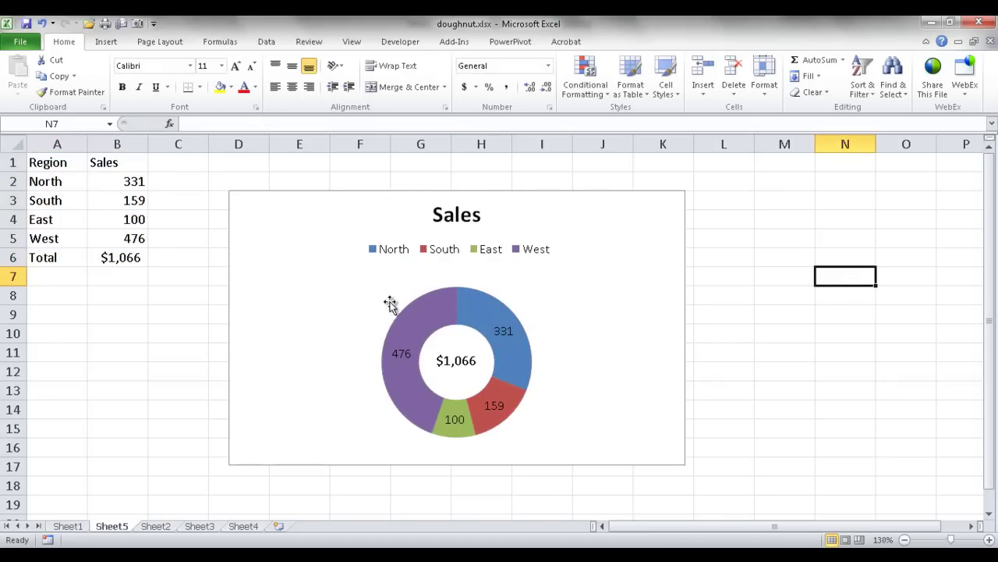
- Apply a glossy, bevelled style from the Design tab's Chart Styles gallery
click(474, 306)
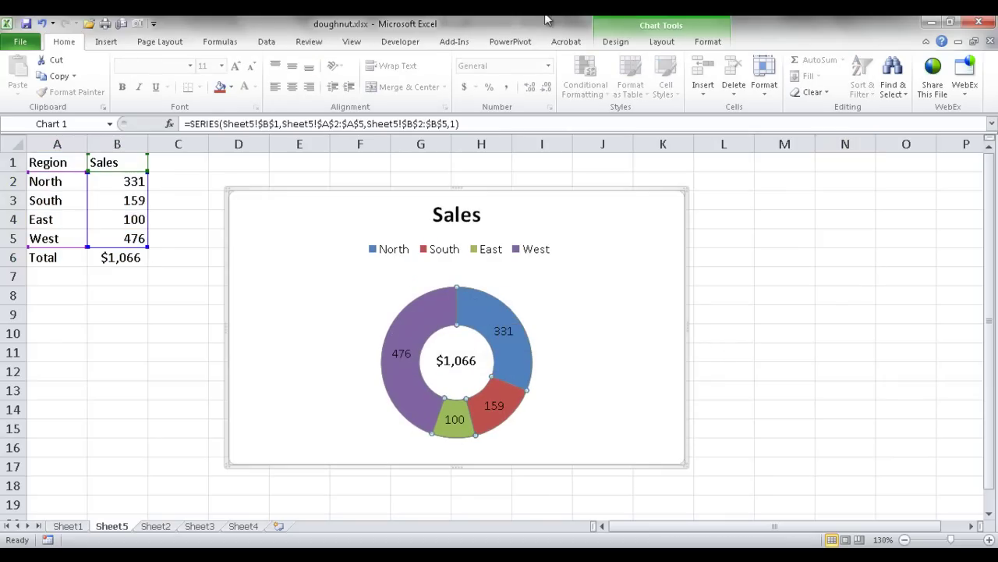
click(670, 41)
click(618, 42)
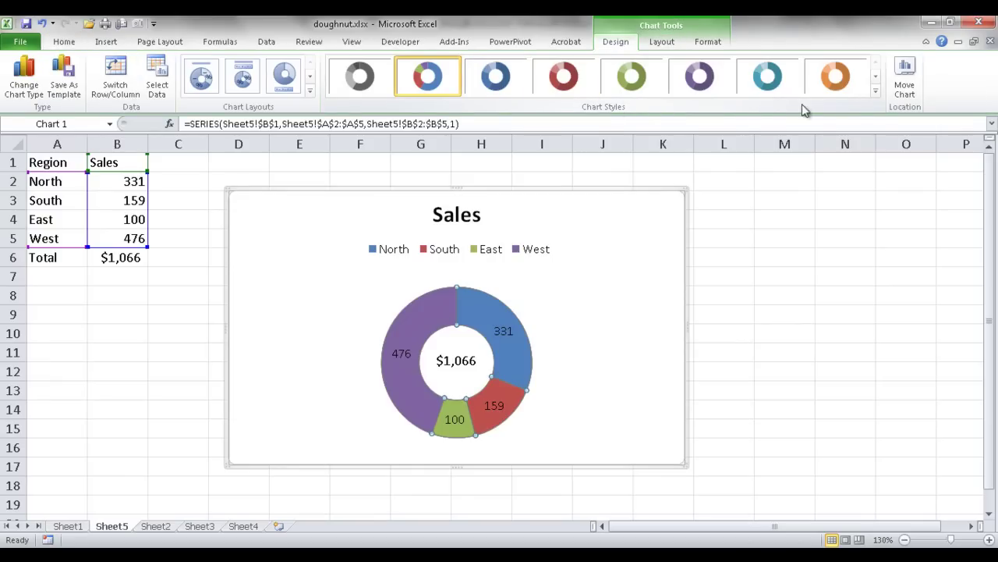
click(875, 92)
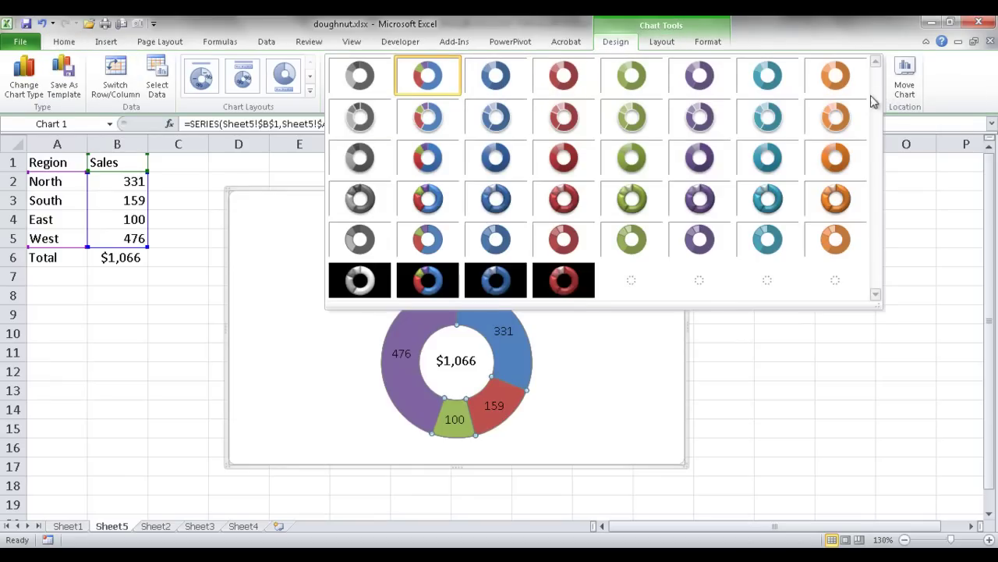
click(437, 204)
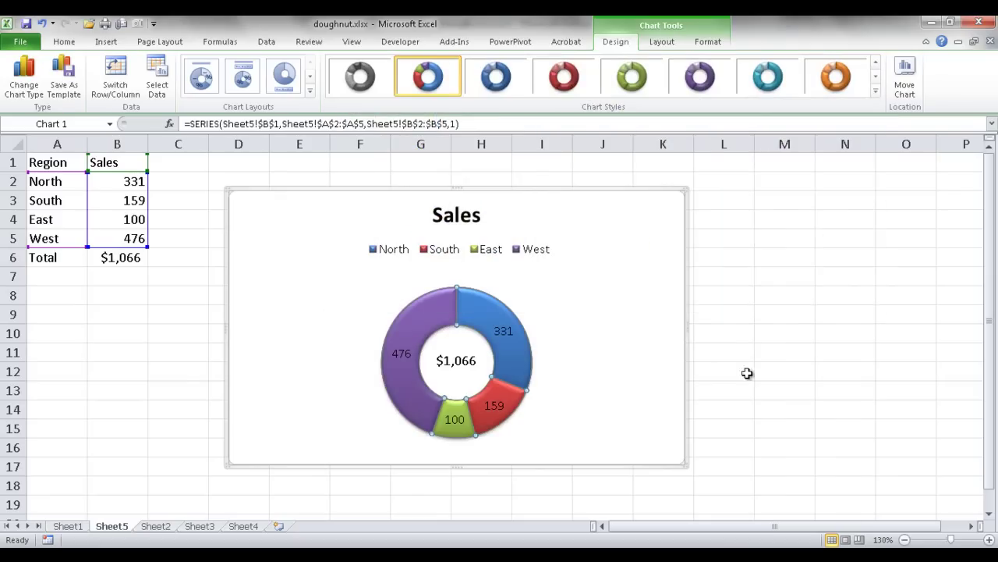
- Copy Sheet2's Region 2012/2013 table in A1:C5
click(773, 373)
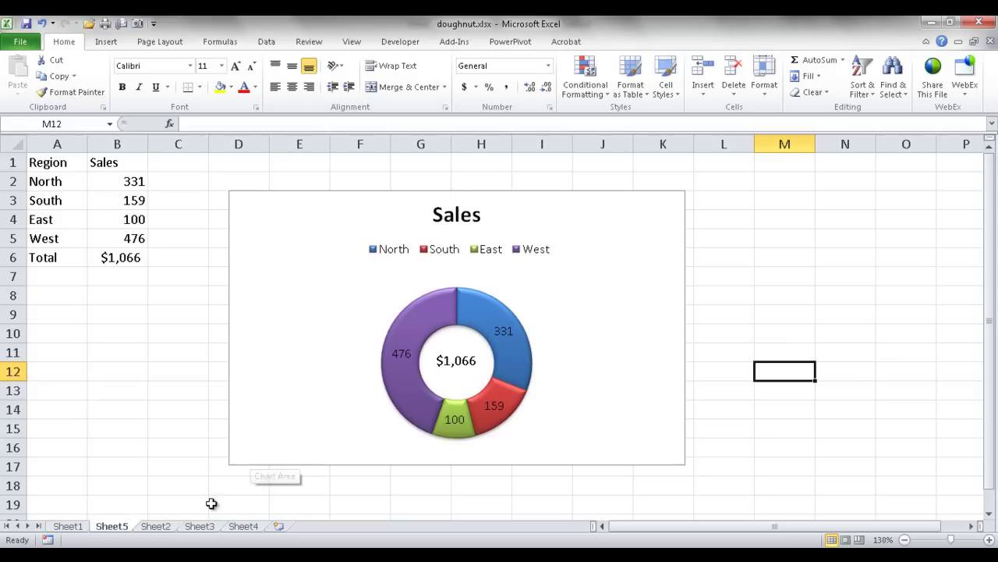
click(163, 527)
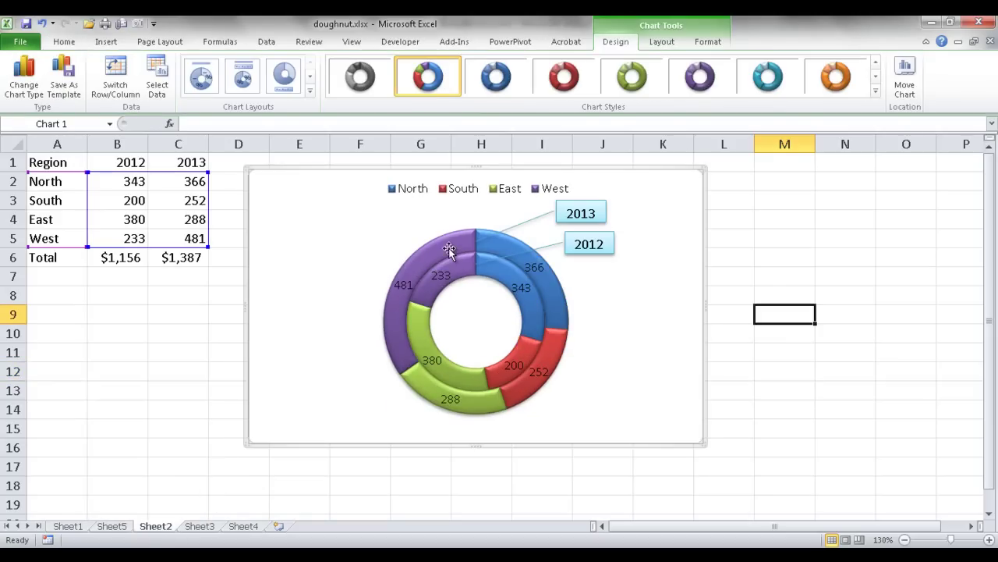
mouse_move(457, 253)
drag(56, 163, 187, 238)
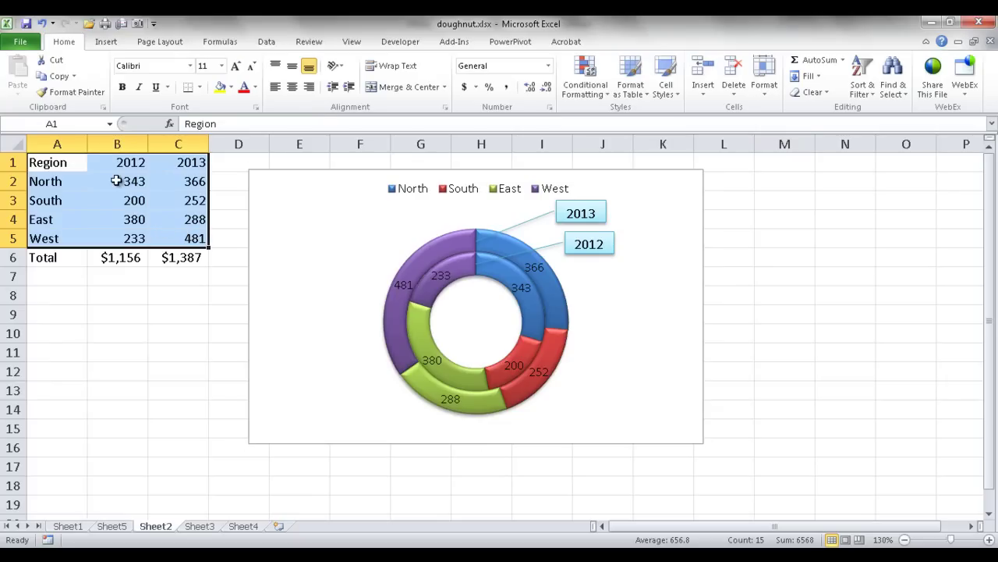
key(ctrl+c)
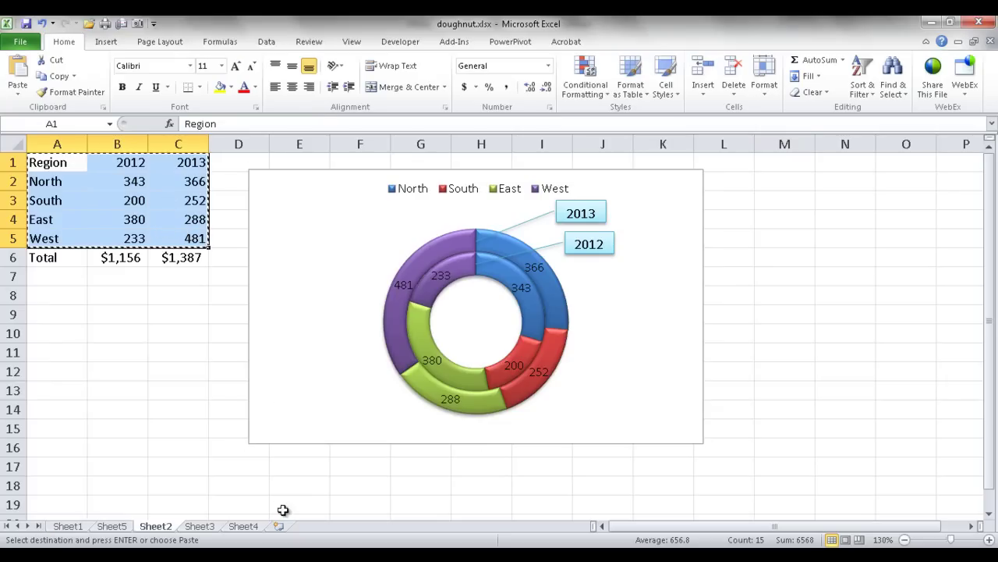
- Insert a new Sheet6 between Sheet2 and Sheet3 and zoom it to 130%
click(278, 527)
drag(281, 529, 201, 535)
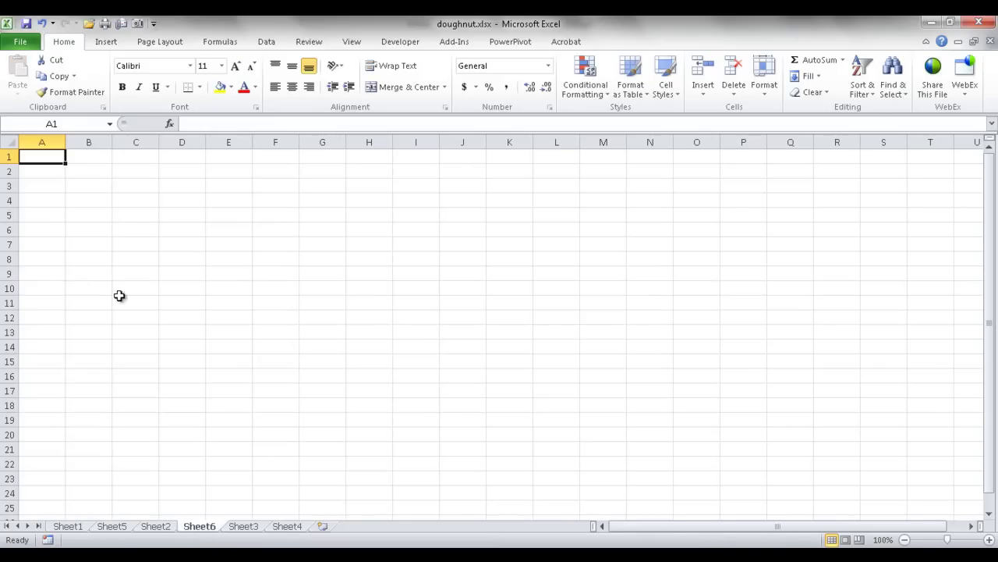
click(989, 540)
click(989, 539)
click(989, 540)
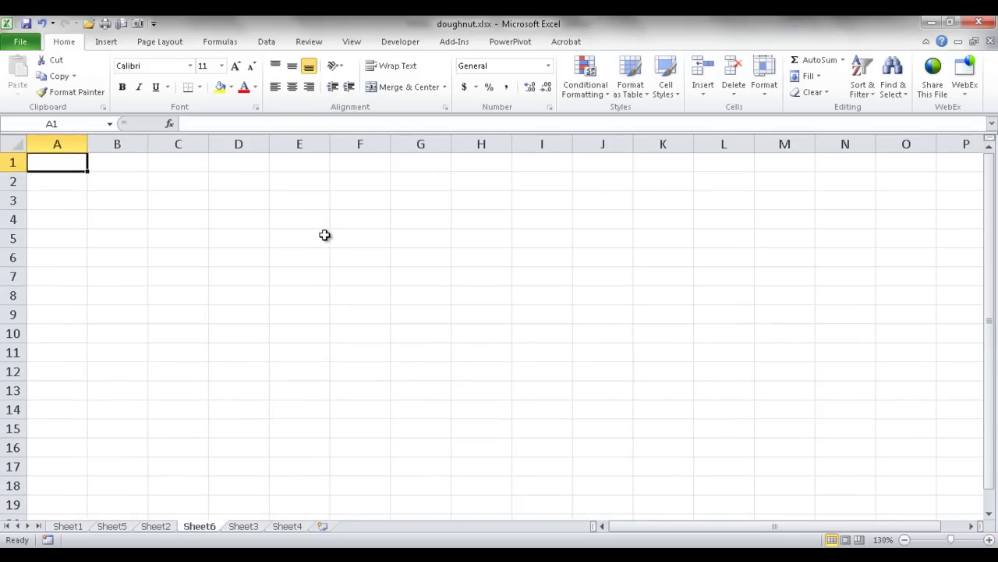
- Paste Sheet2's Region 2012/2013 table into A1 of Sheet6
click(156, 527)
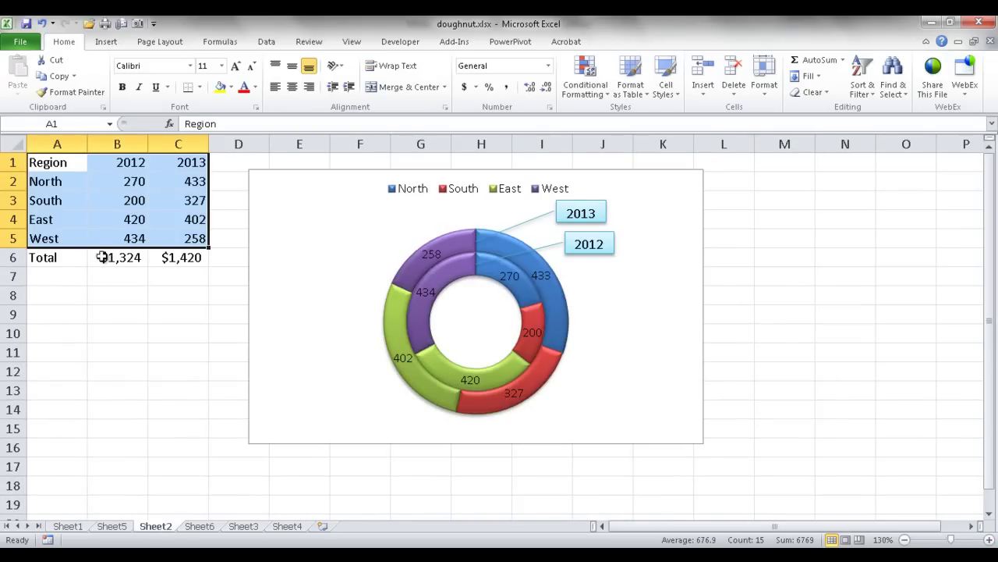
key(ctrl+c)
click(200, 526)
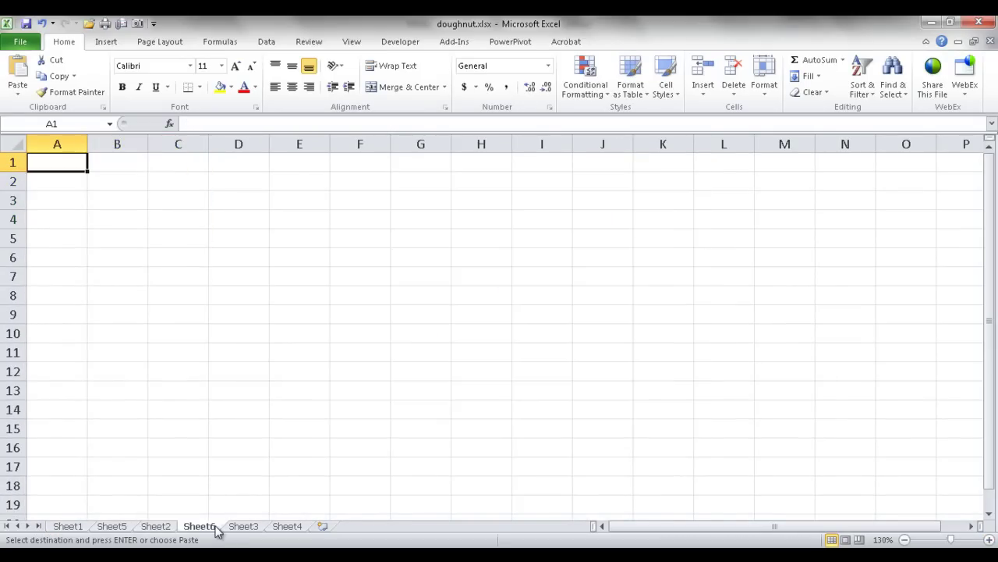
key(ctrl+v)
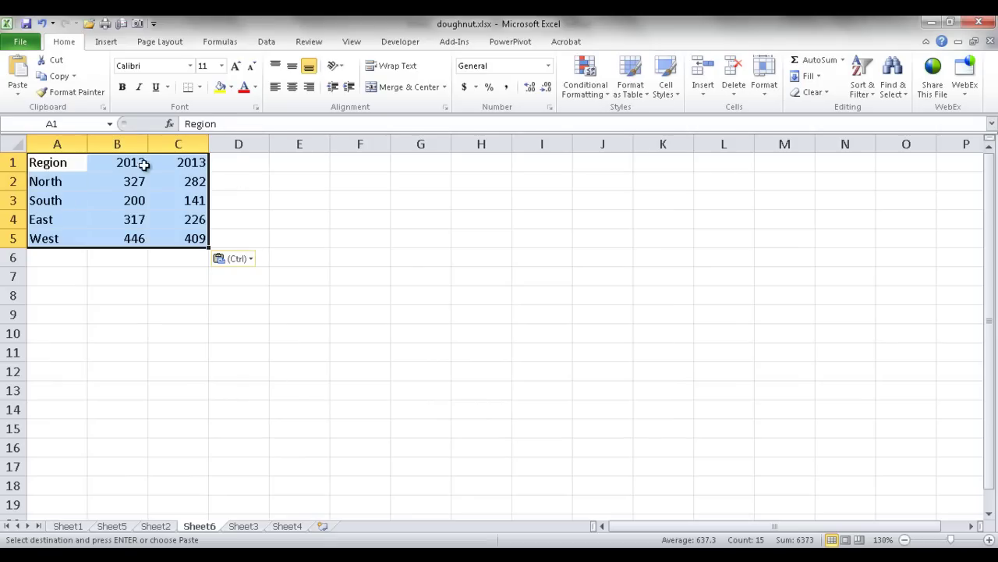
- Insert a doughnut chart of the Sheet6 table and shift it slightly left and down
click(106, 41)
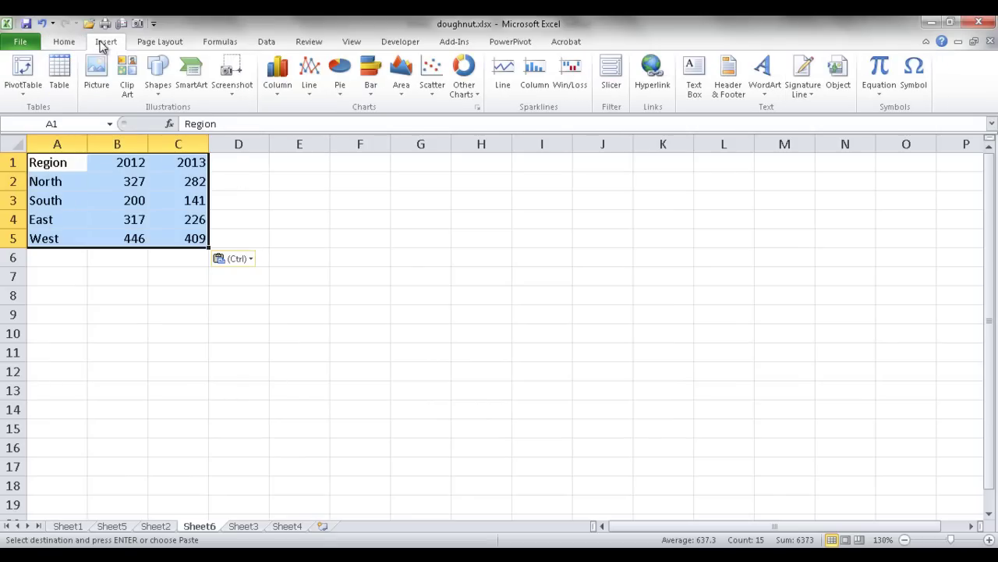
click(469, 100)
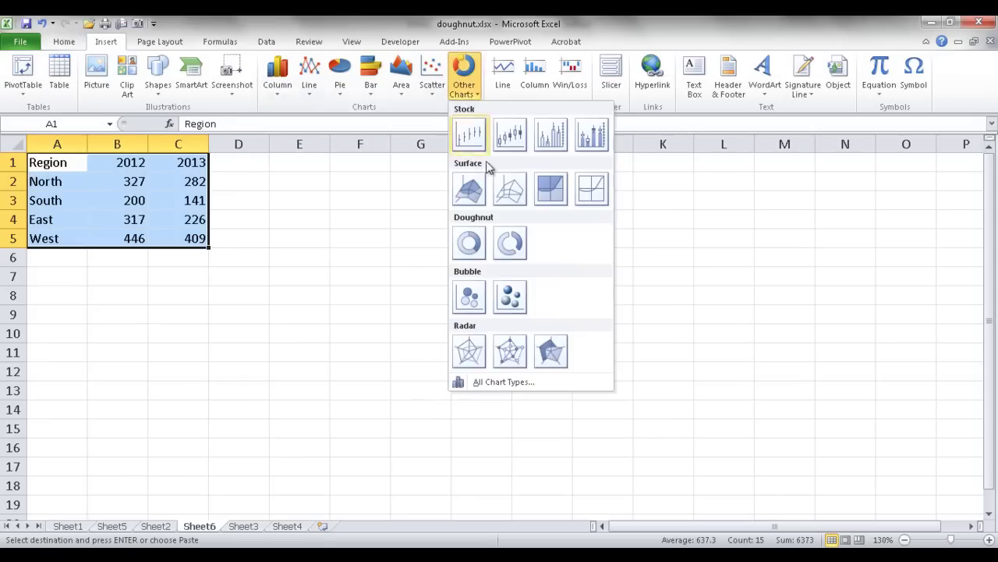
click(474, 244)
drag(566, 205, 521, 215)
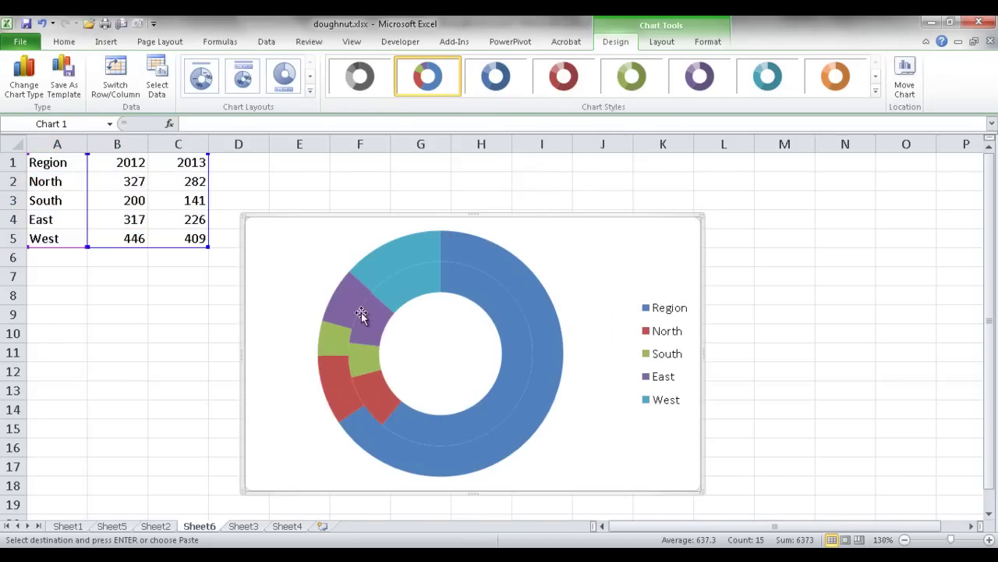
mouse_move(479, 289)
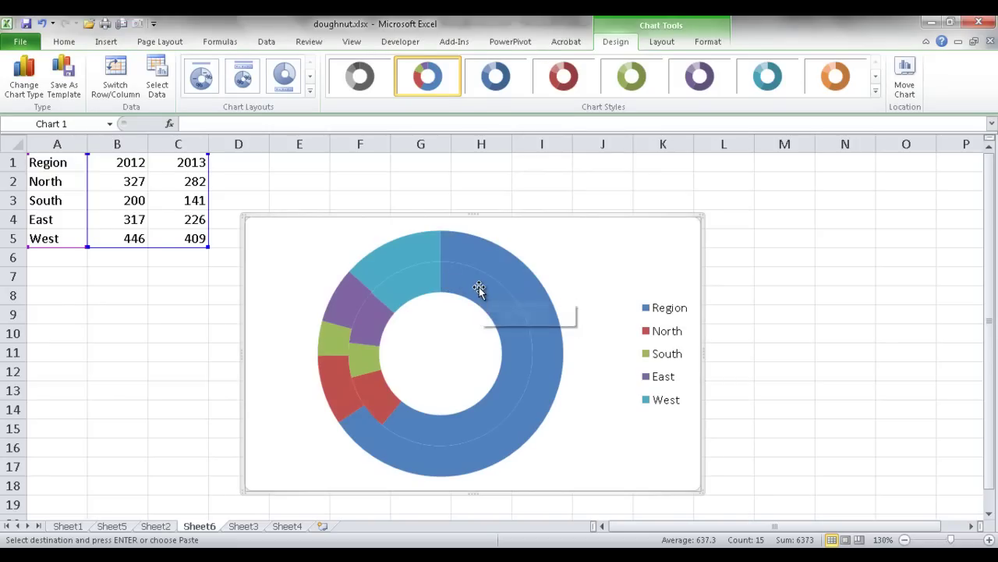
mouse_move(491, 259)
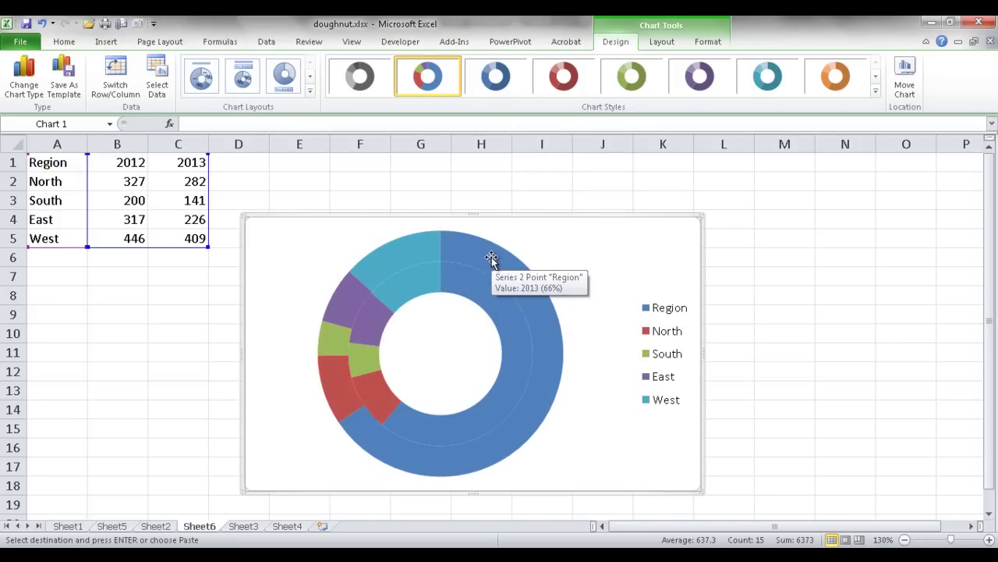
- Place the doughnut chart's Region, North, South, East, West legend at the top of the chart
click(659, 312)
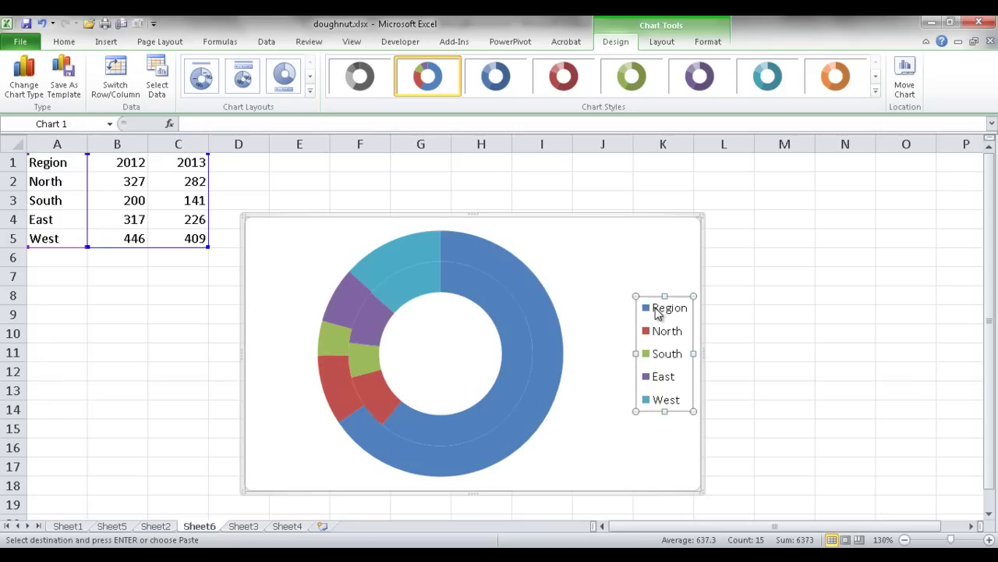
click(654, 47)
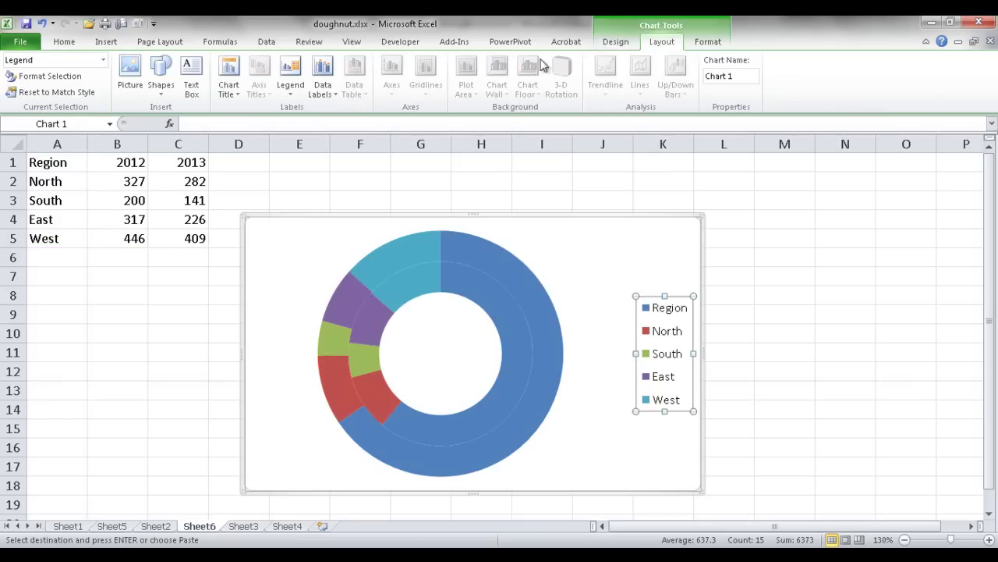
click(291, 86)
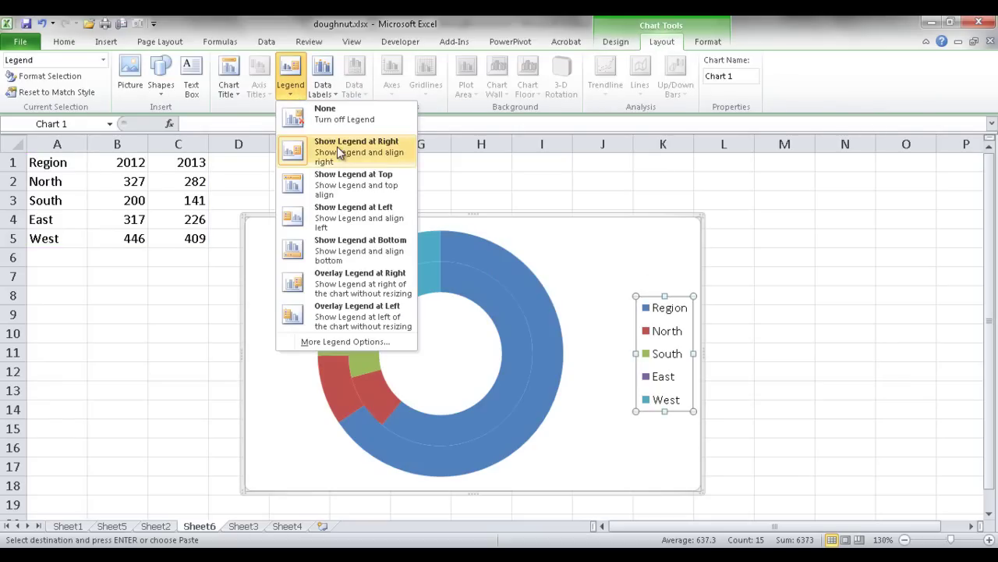
click(341, 177)
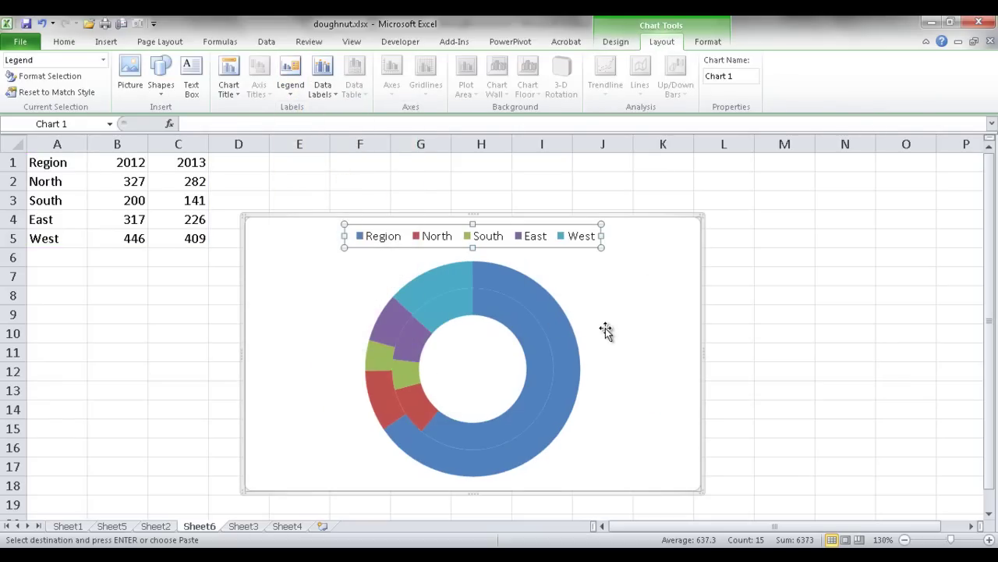
click(162, 528)
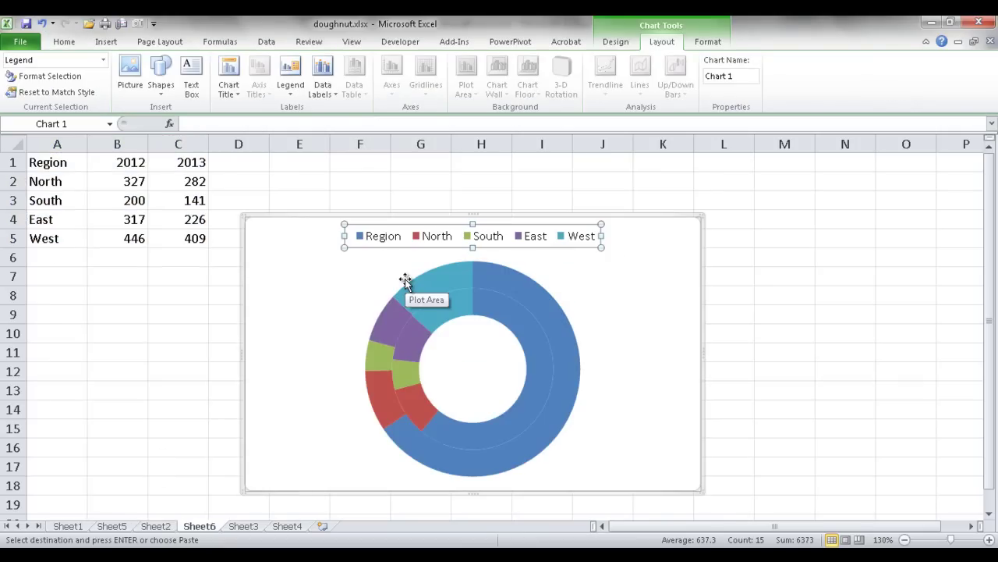
- Draw a line callout reading 2012 with its leader pointing into the inner ring
click(161, 87)
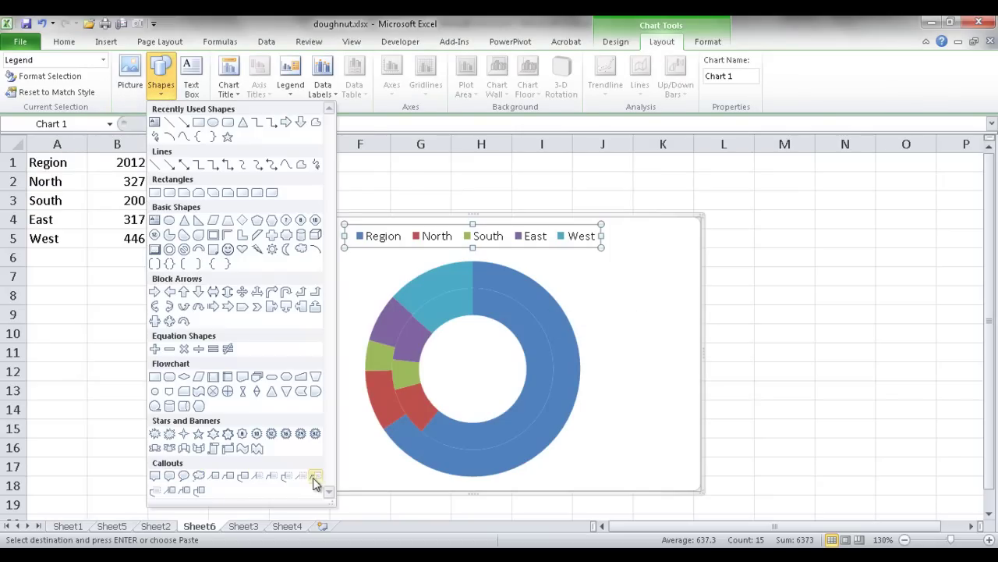
click(216, 479)
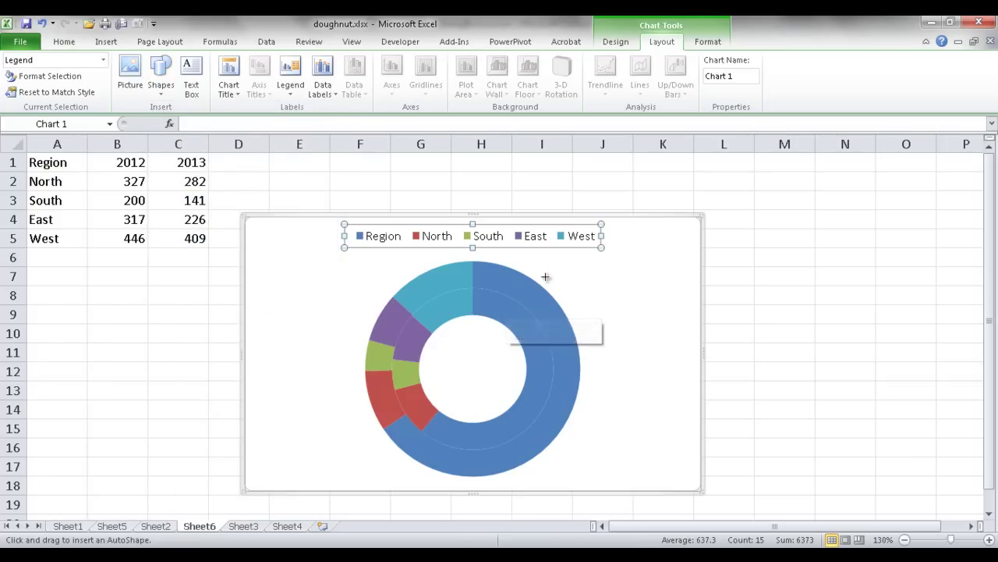
click(161, 72)
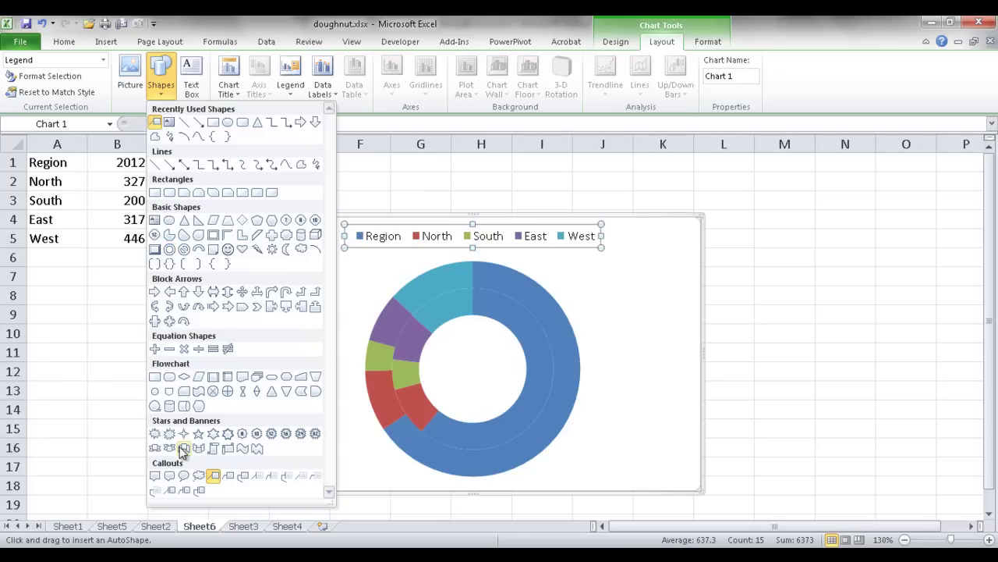
click(216, 480)
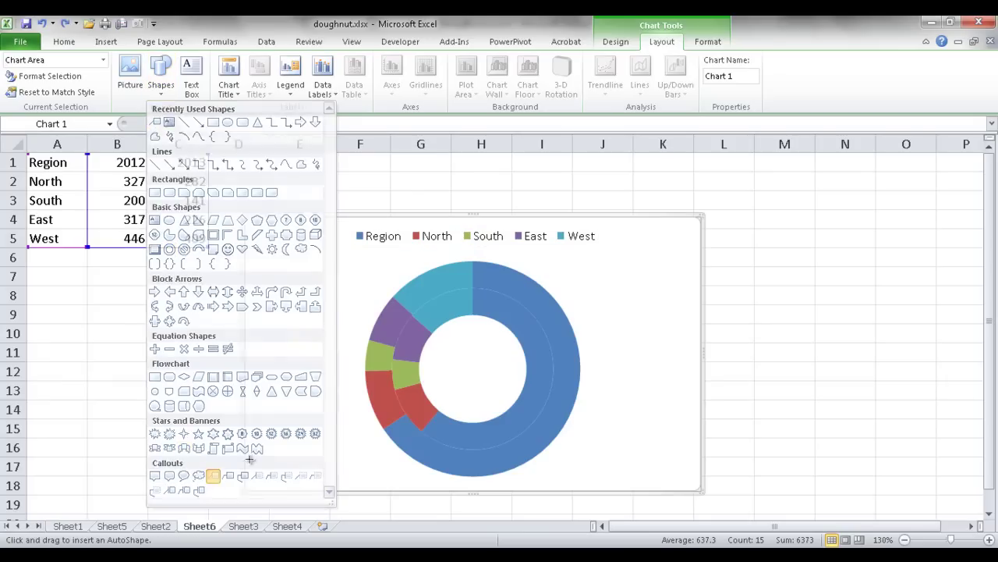
click(585, 285)
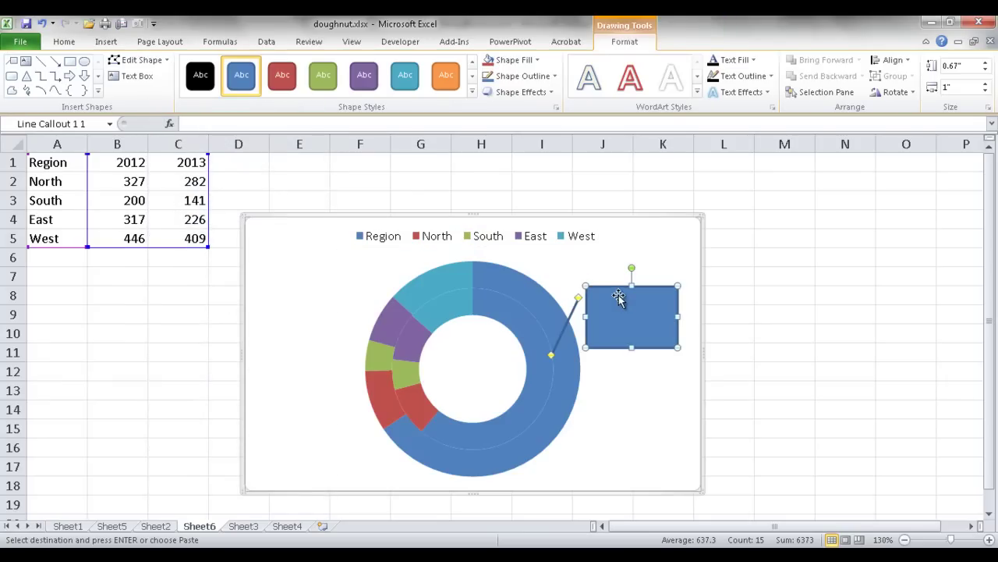
drag(551, 356, 487, 304)
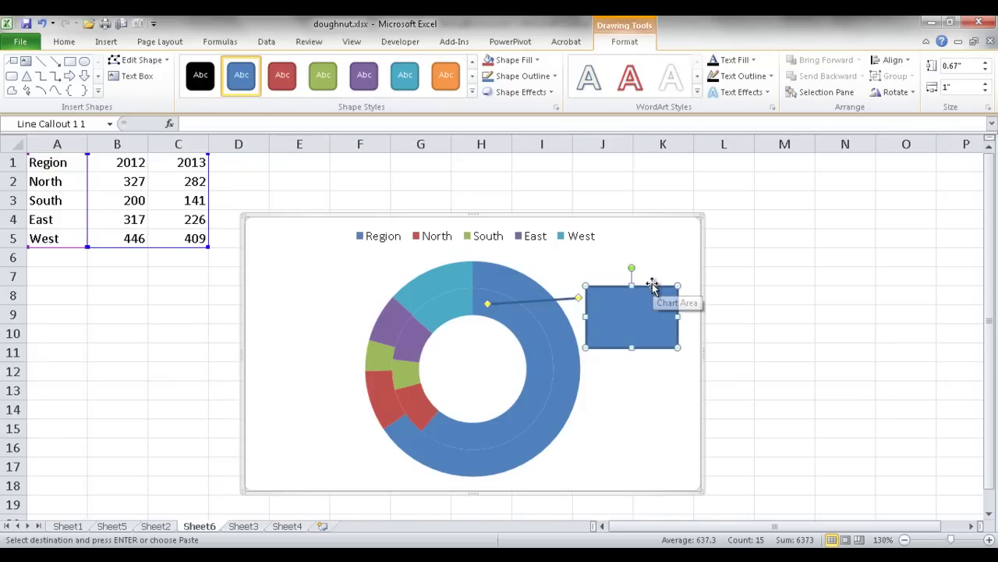
drag(652, 286, 657, 264)
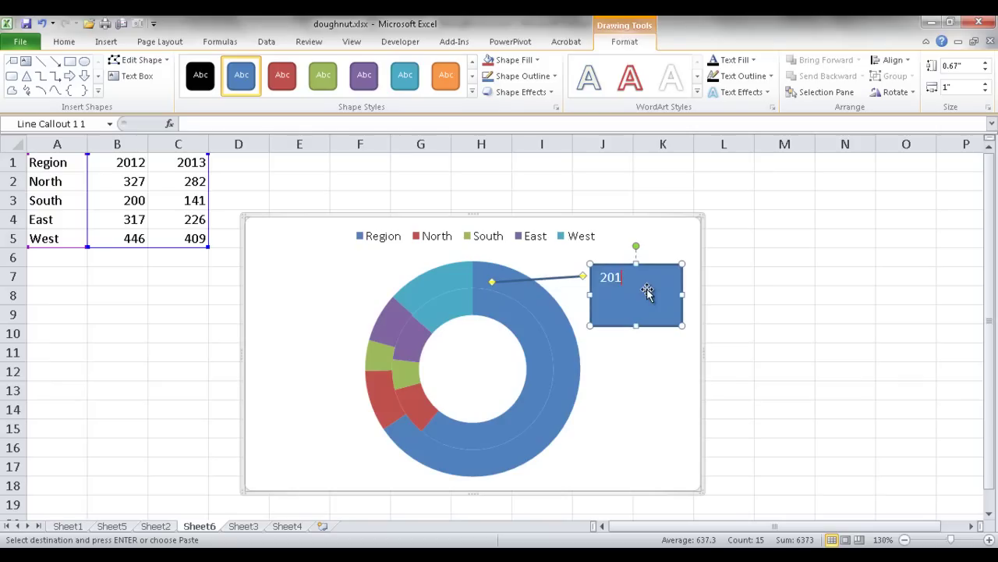
click(645, 293)
drag(643, 296, 634, 291)
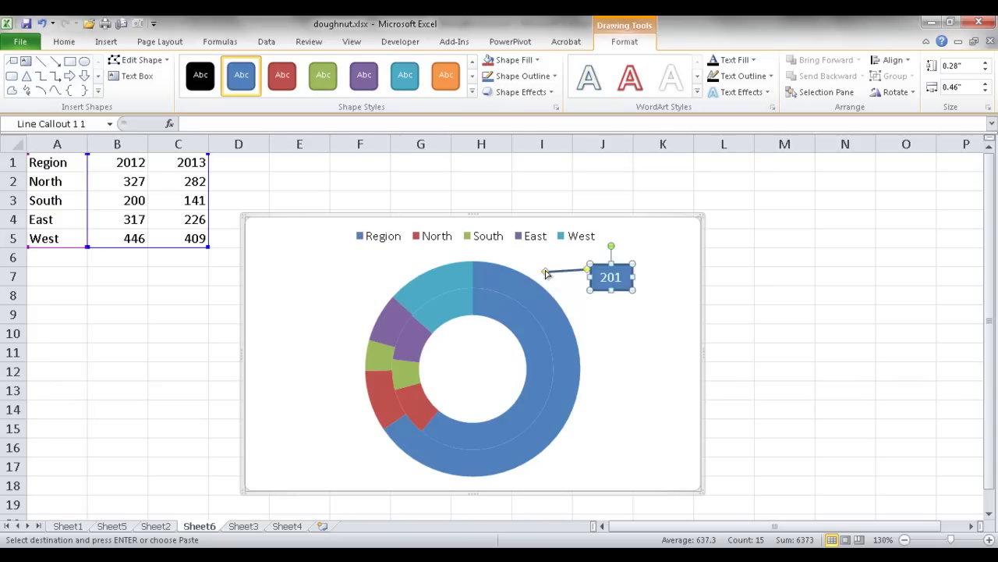
drag(545, 273, 474, 304)
click(644, 301)
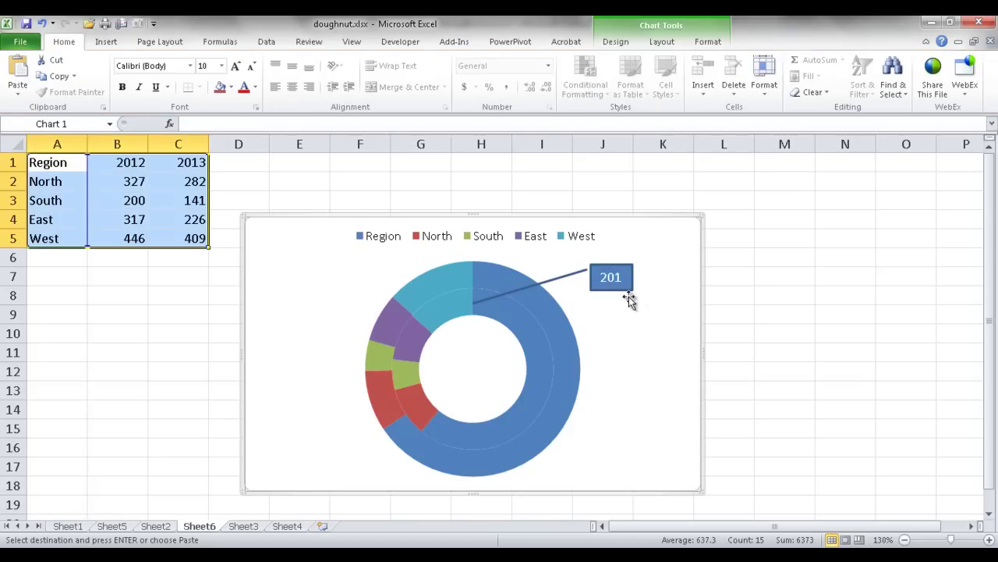
- Widen the 2012 callout, then duplicate it as 2013 beside the outer ring
click(598, 270)
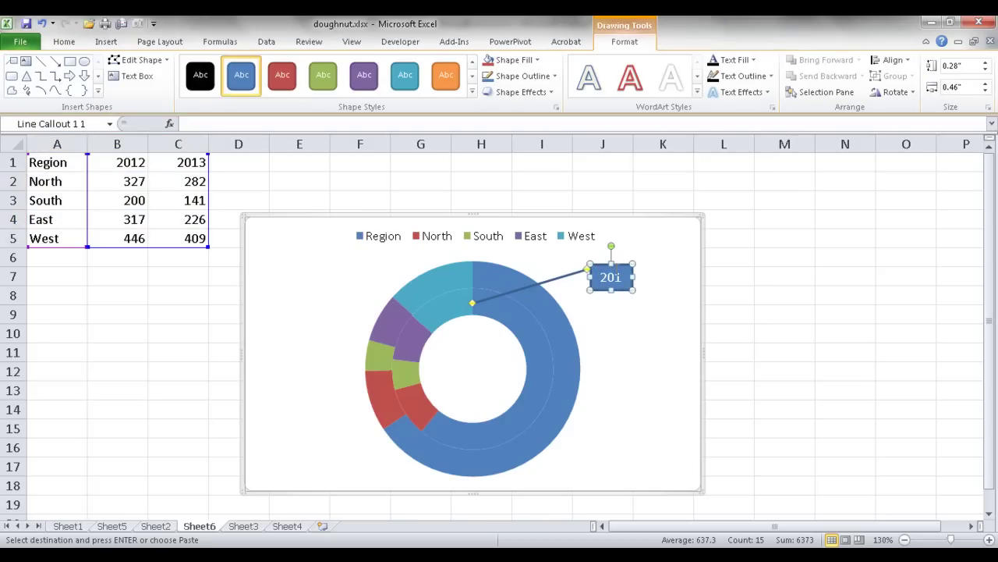
drag(636, 277, 646, 277)
drag(444, 303, 473, 305)
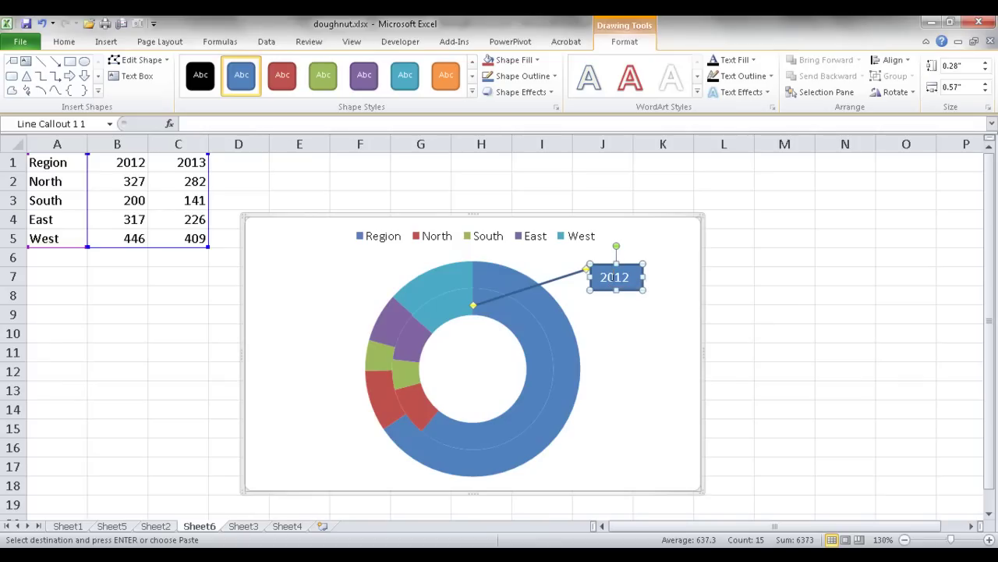
key(ctrl+d)
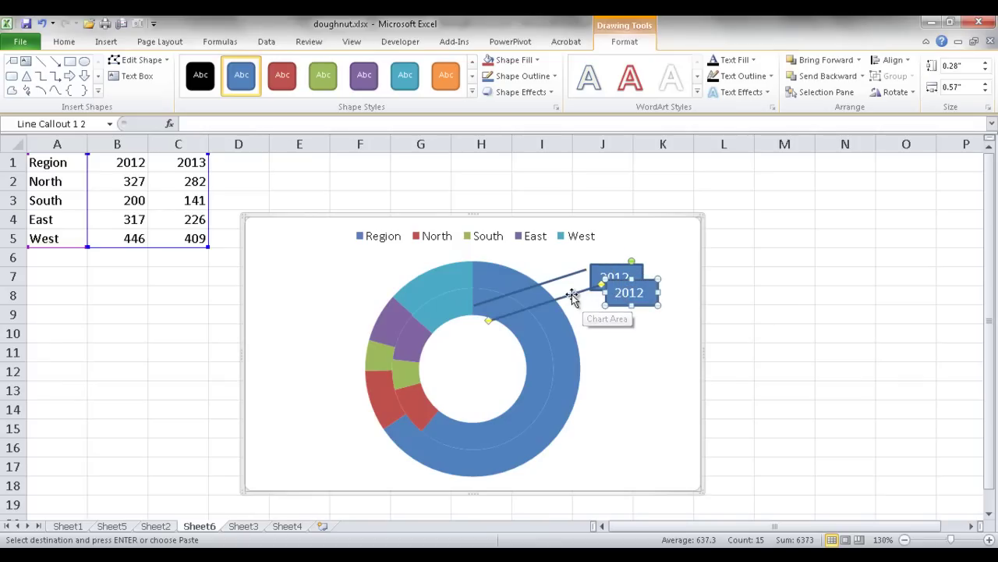
drag(573, 295, 601, 437)
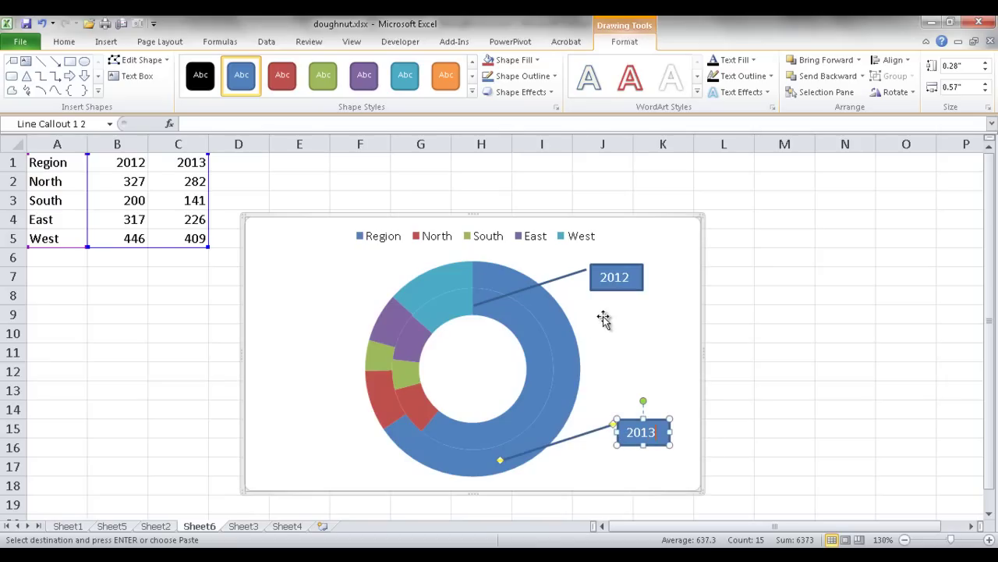
click(557, 322)
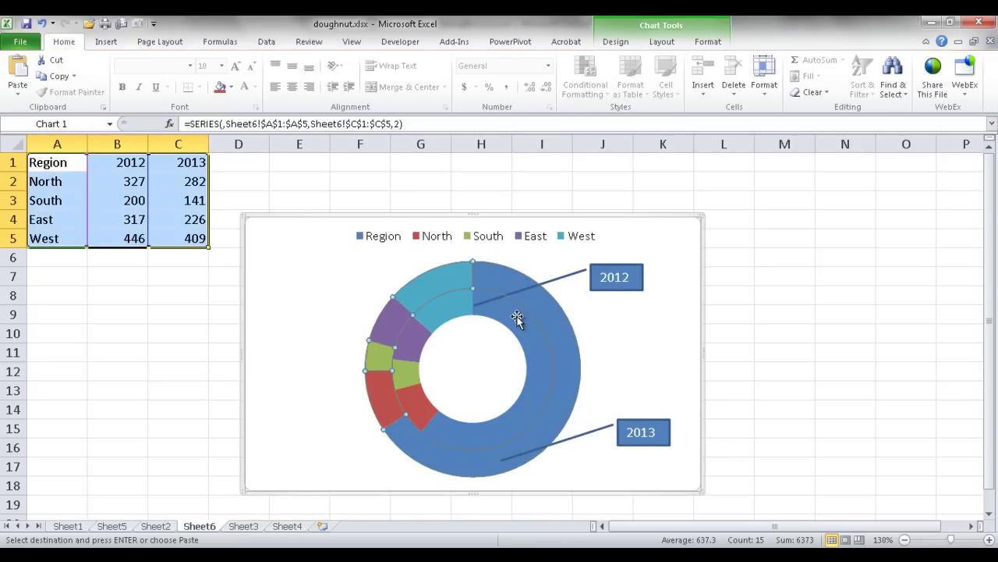
- Add data labels to both the inner 2012 and outer 2013 doughnut rings
mouse_move(442, 306)
click(526, 328)
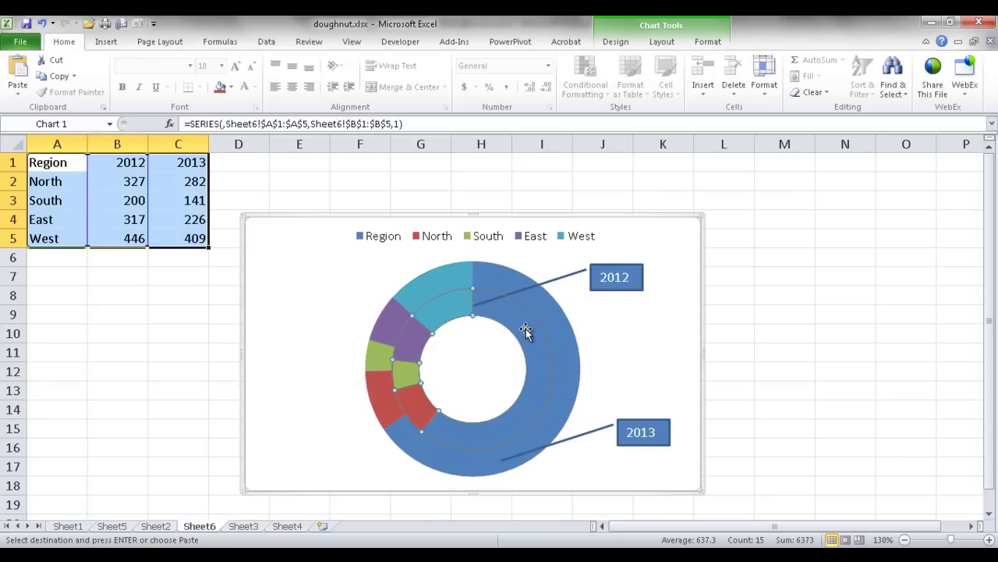
right_click(526, 329)
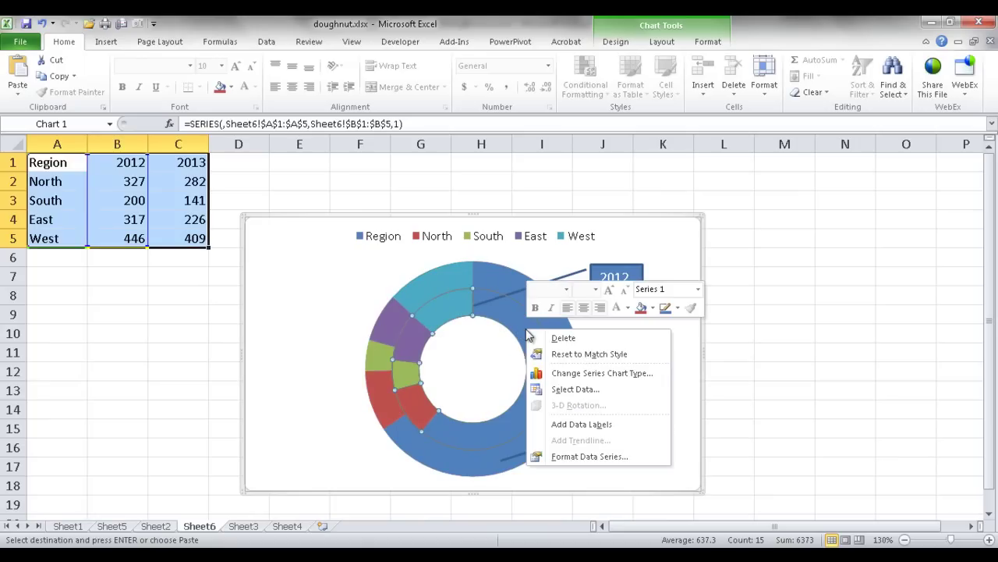
click(577, 423)
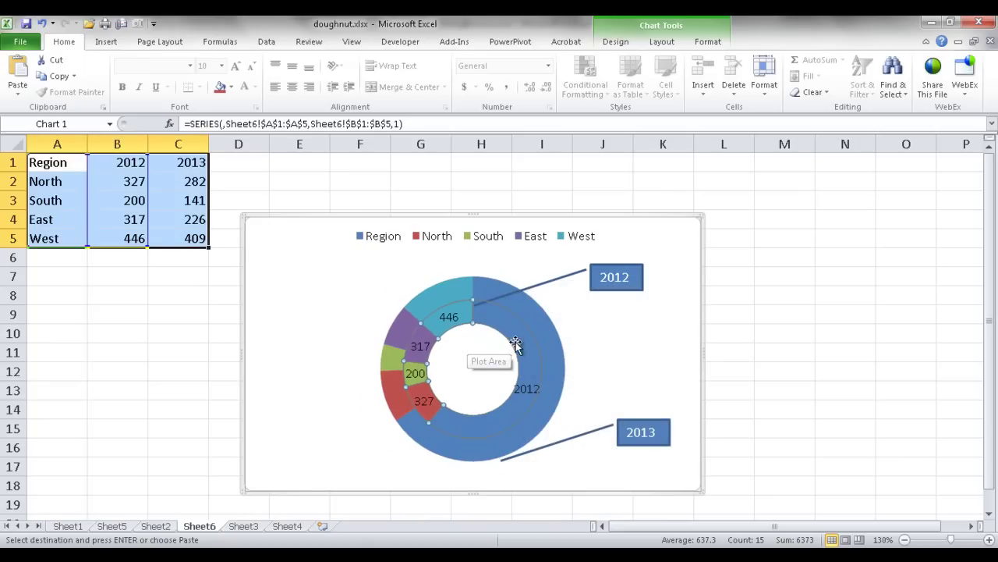
click(541, 330)
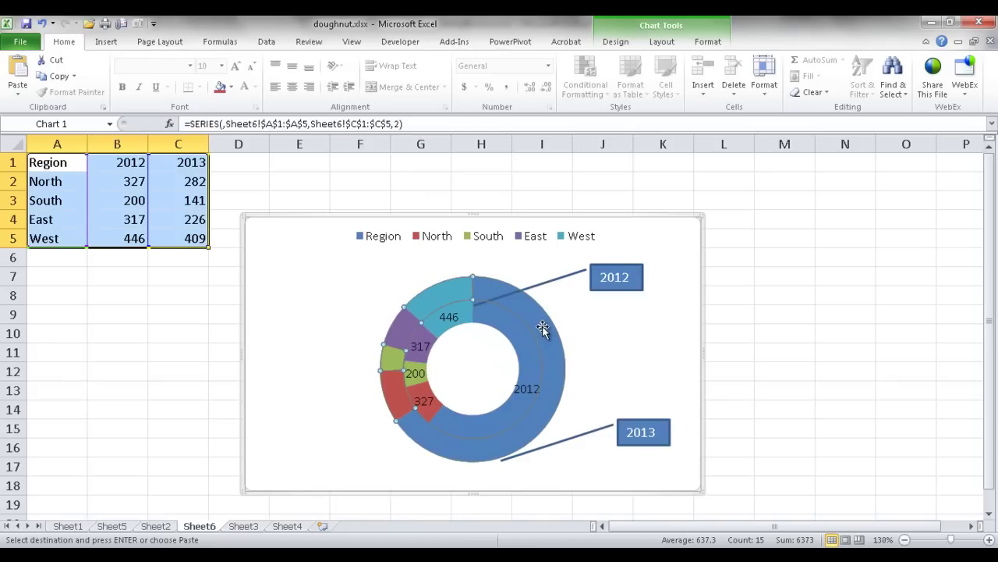
right_click(544, 332)
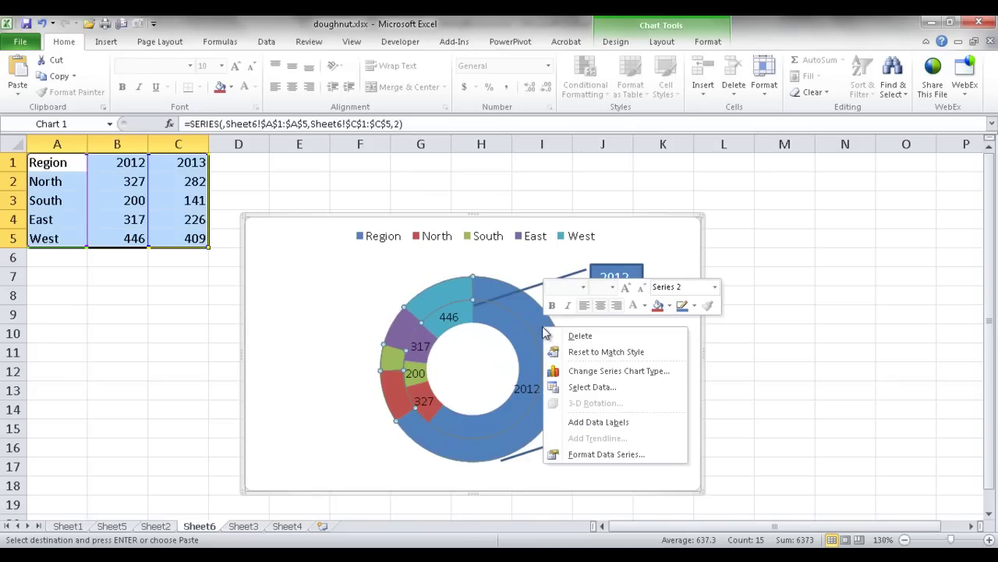
click(617, 422)
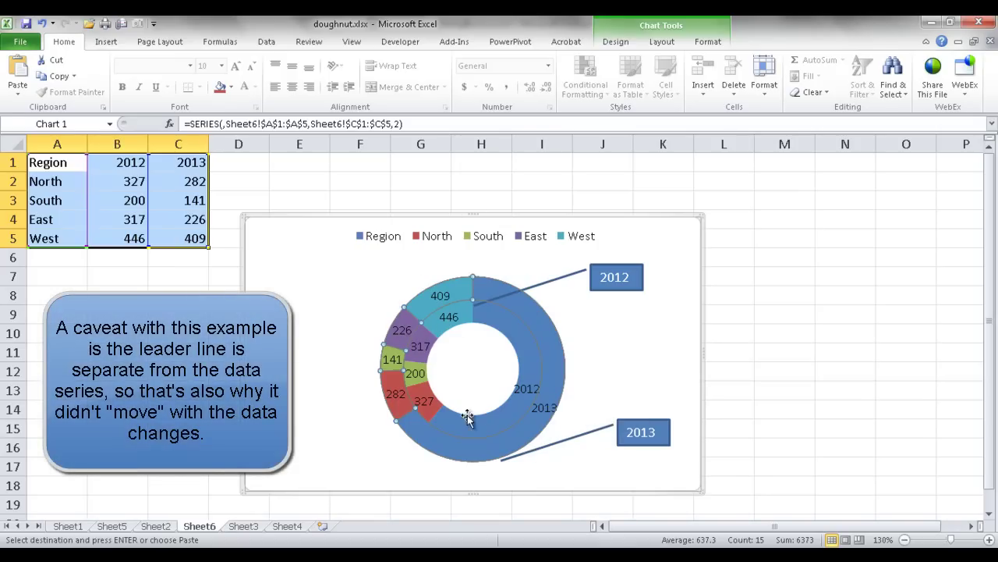
- Aim the 2013 callout's leader at the outer ring and 2012's at the inner ring
click(506, 460)
drag(500, 460, 493, 449)
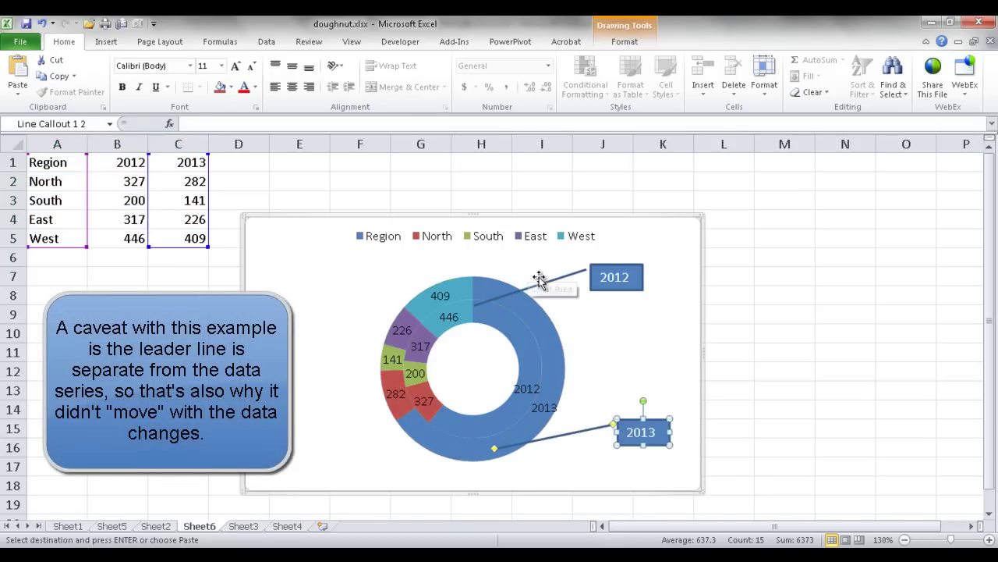
click(572, 275)
drag(572, 275, 474, 314)
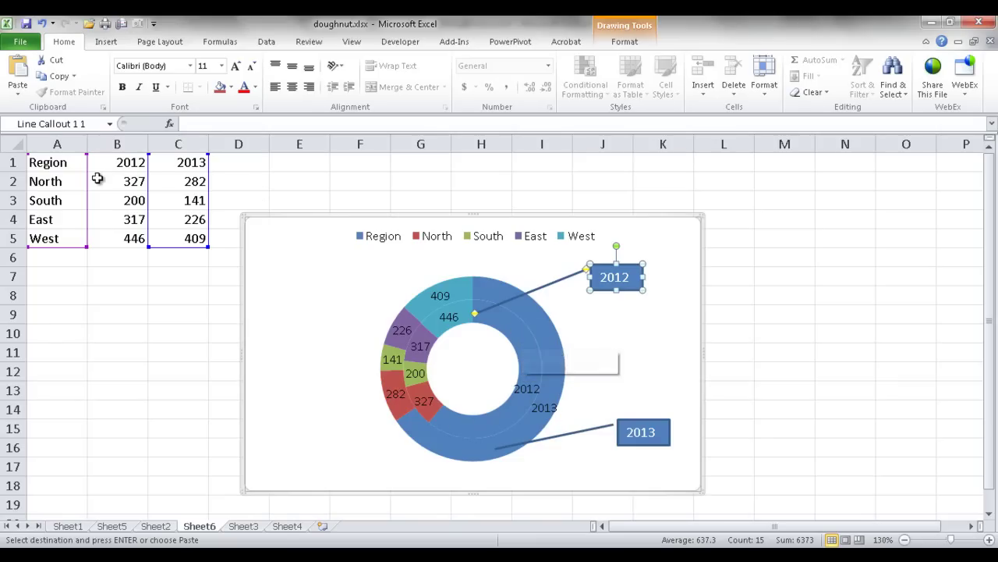
- In Select Data, remove the Region series so the doughnut plots only A2:C5
click(581, 312)
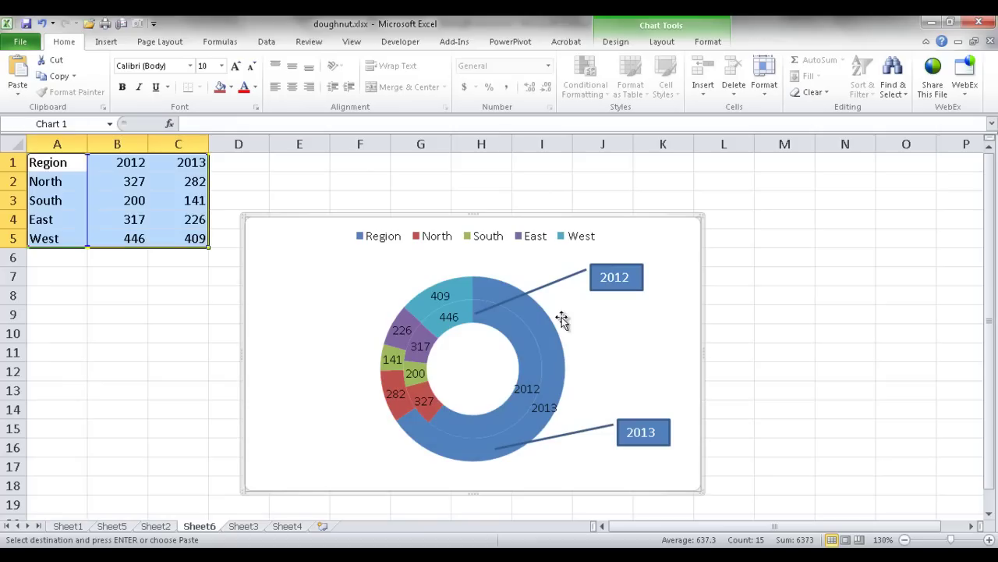
click(562, 317)
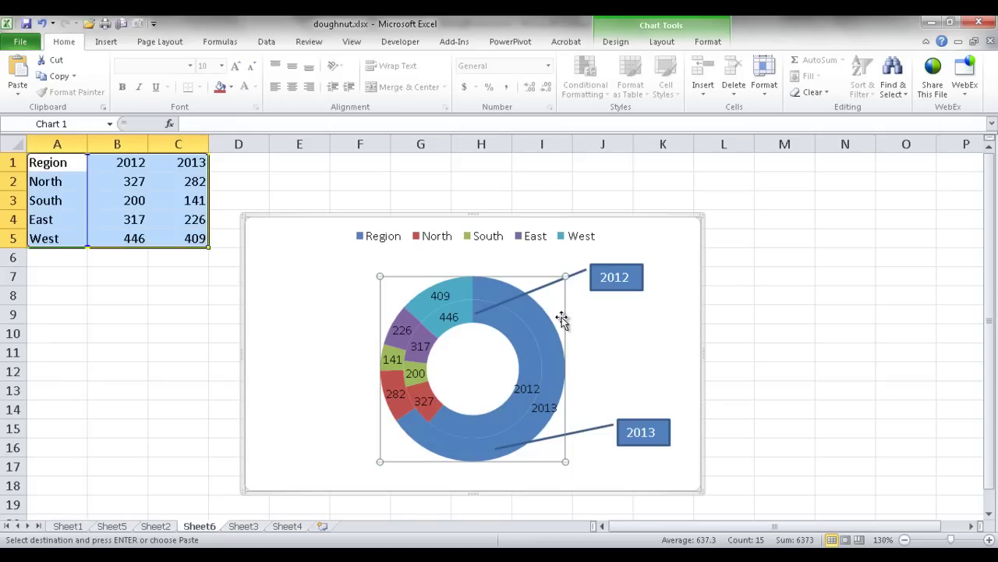
click(659, 42)
click(620, 43)
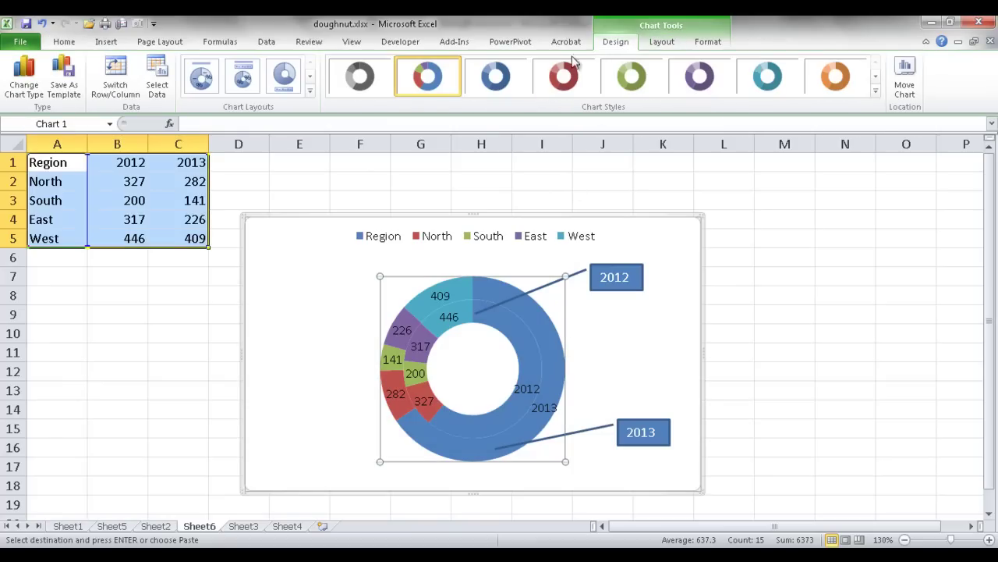
click(156, 74)
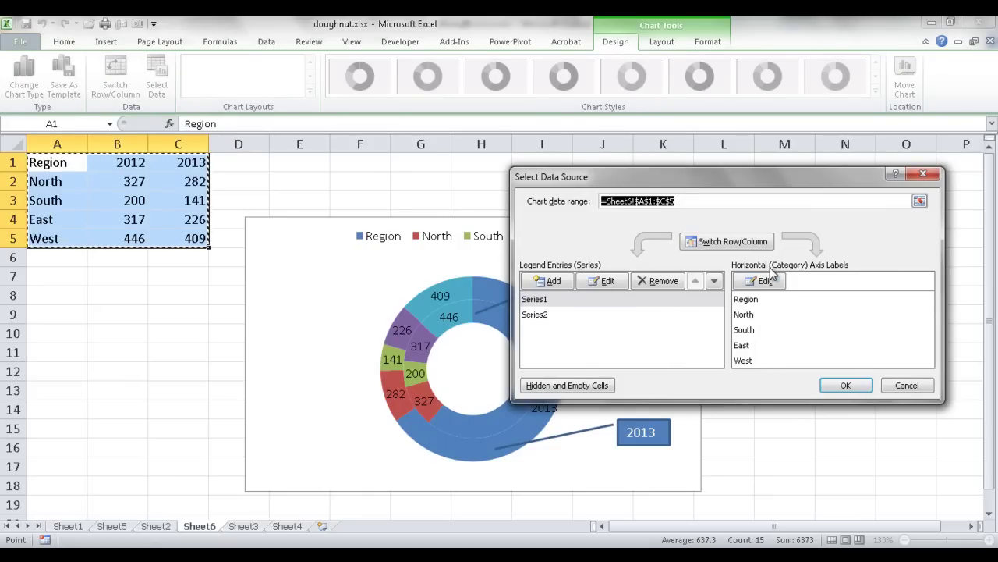
click(749, 302)
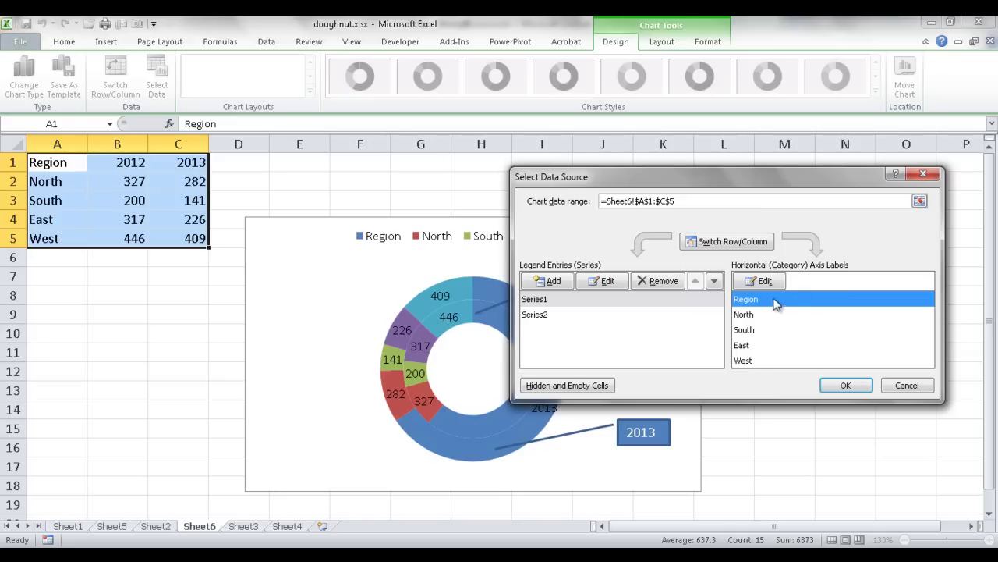
click(721, 243)
click(532, 304)
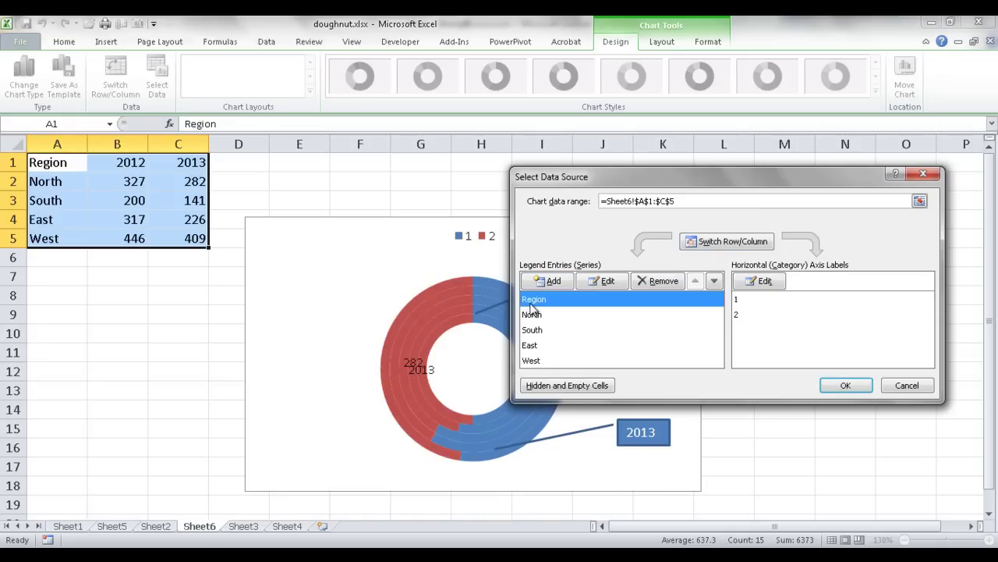
click(657, 283)
click(718, 243)
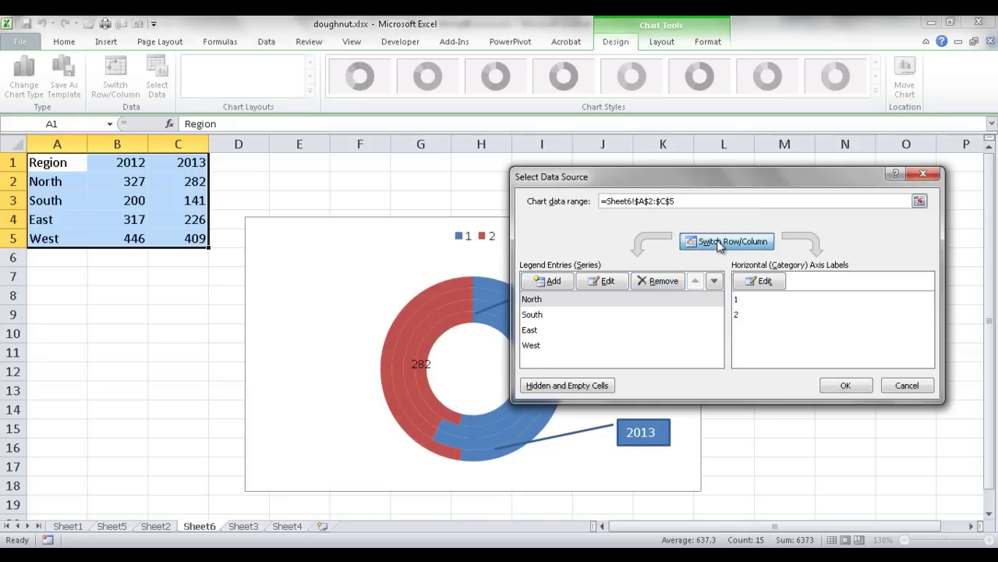
click(845, 386)
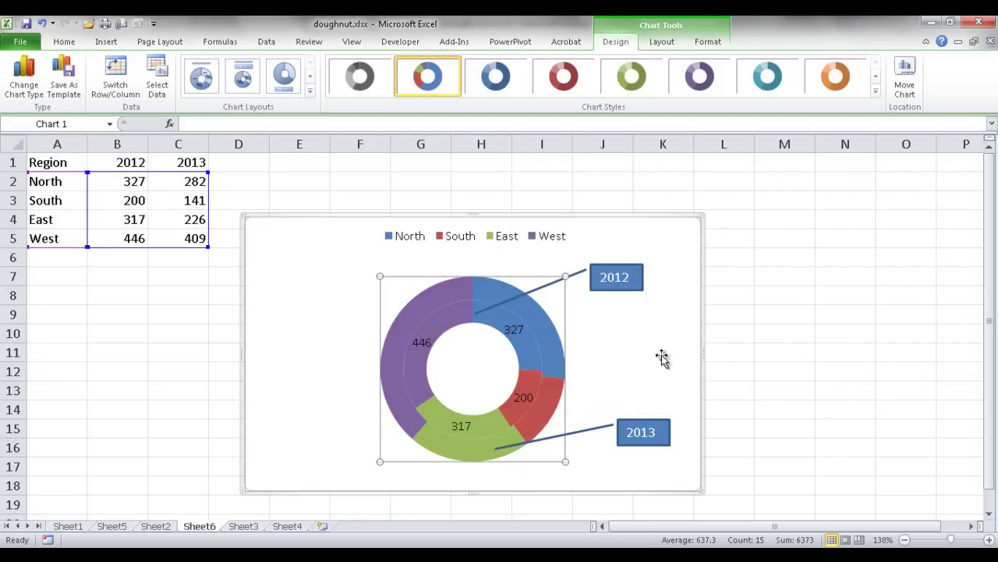
click(43, 181)
- Open Sheet3 with its single-ring regional sales doughnut and percentage labels
drag(43, 181, 178, 232)
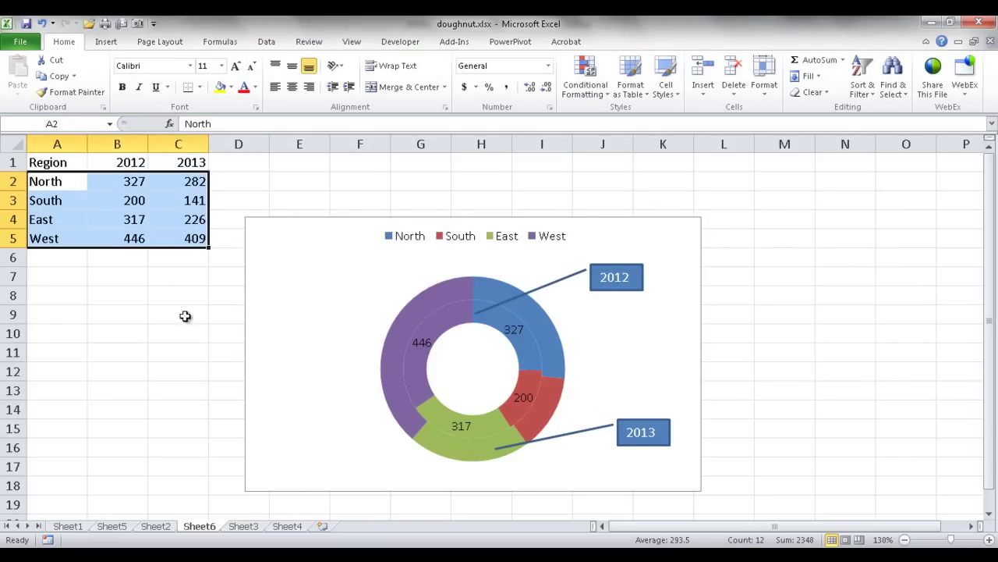
click(667, 346)
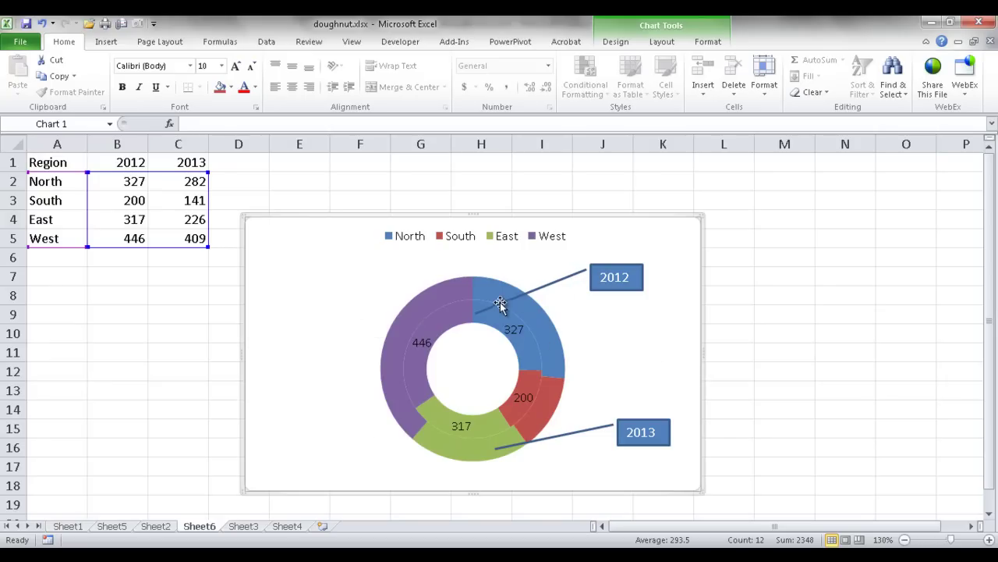
click(243, 526)
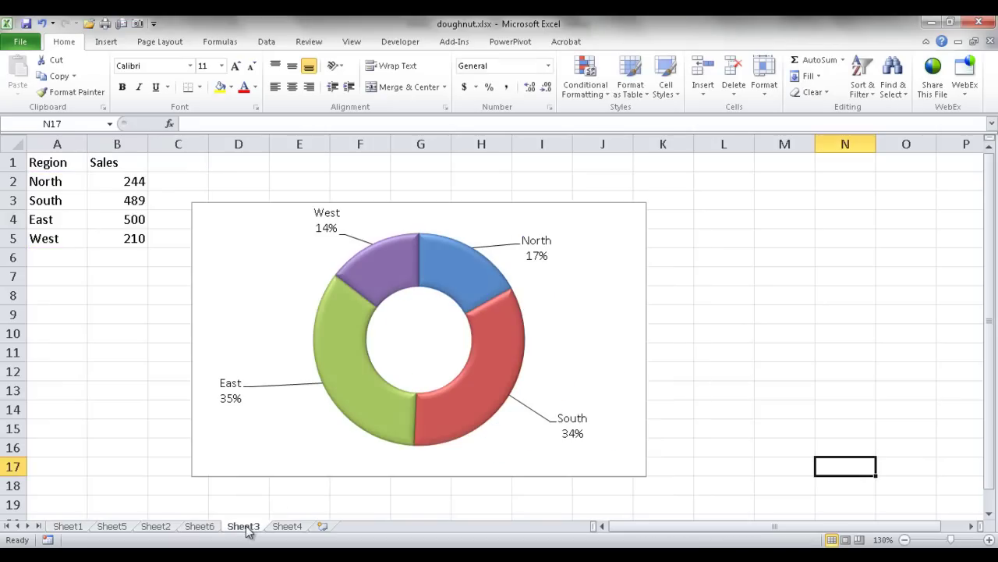
- Enter 20 as East's sales in B4, shrinking its doughnut slice to 2%
click(346, 351)
click(117, 221)
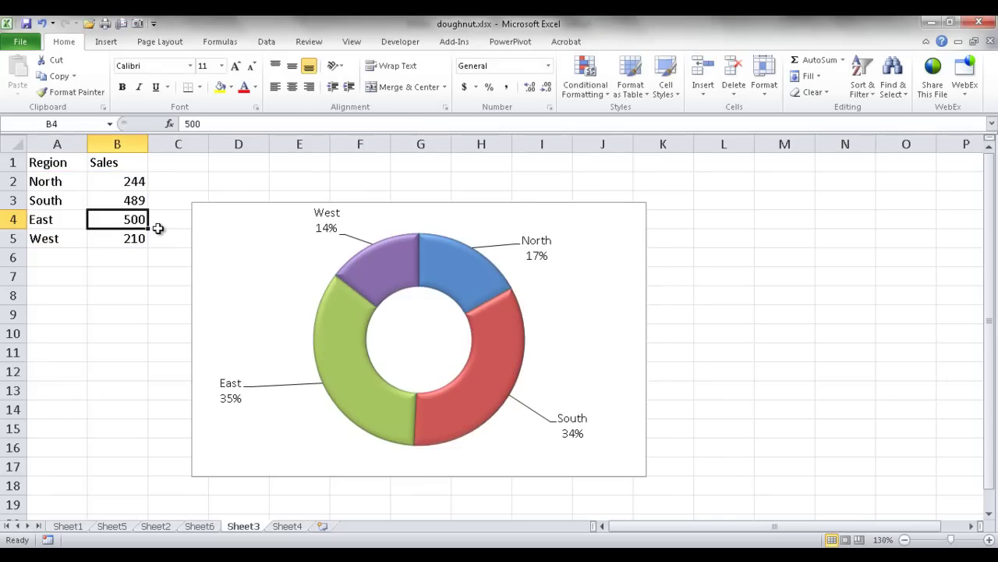
text(20)
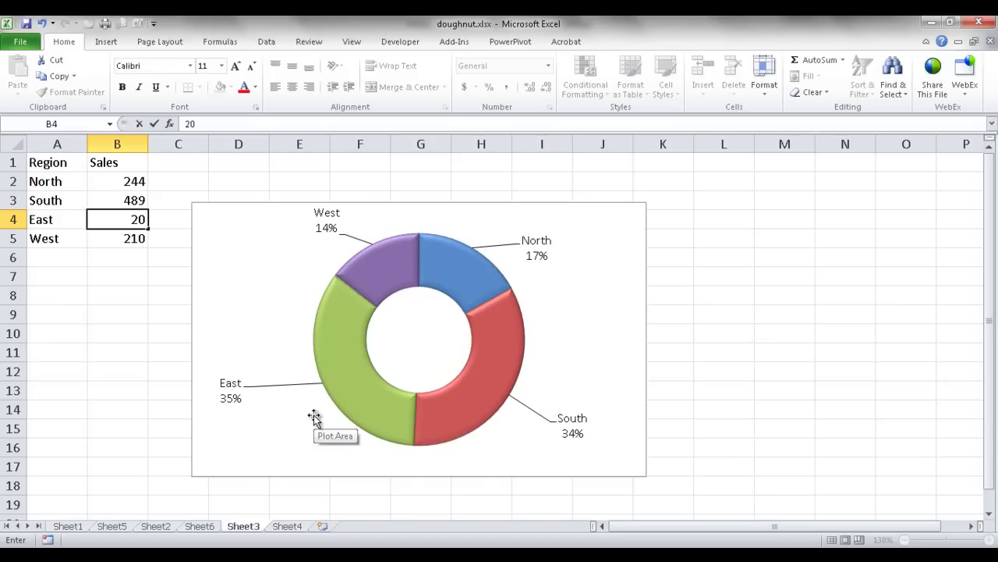
key(Return)
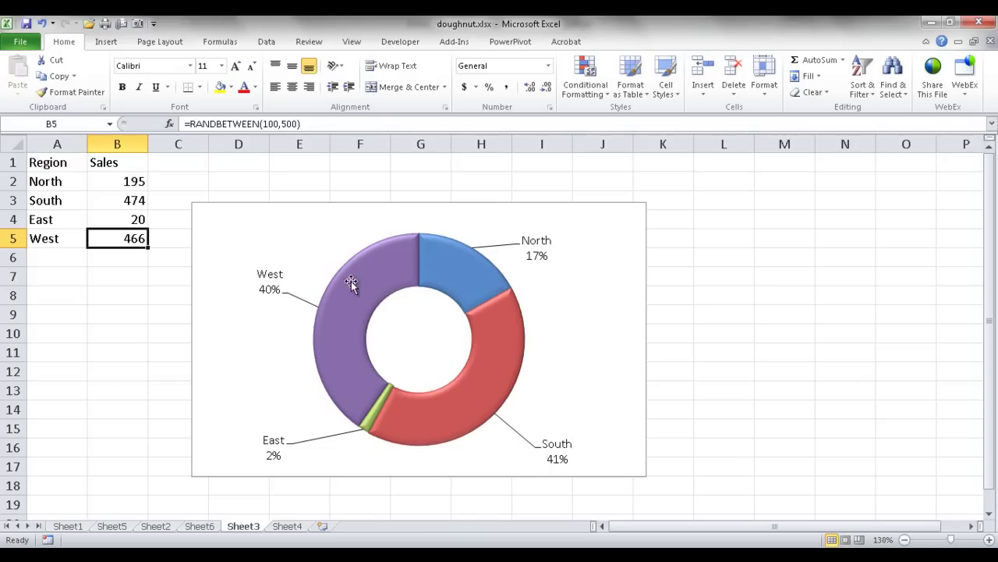
mouse_move(461, 398)
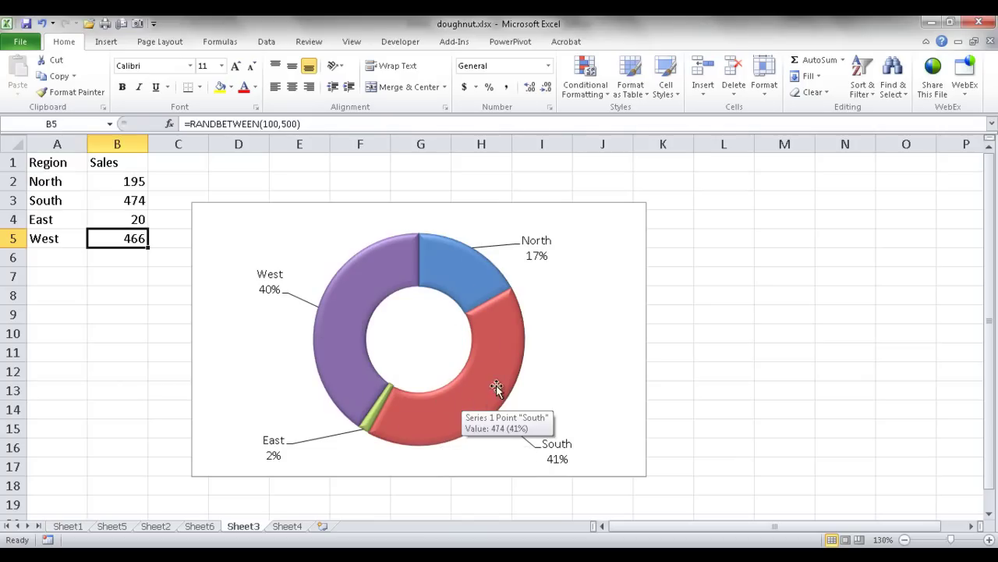
mouse_move(451, 283)
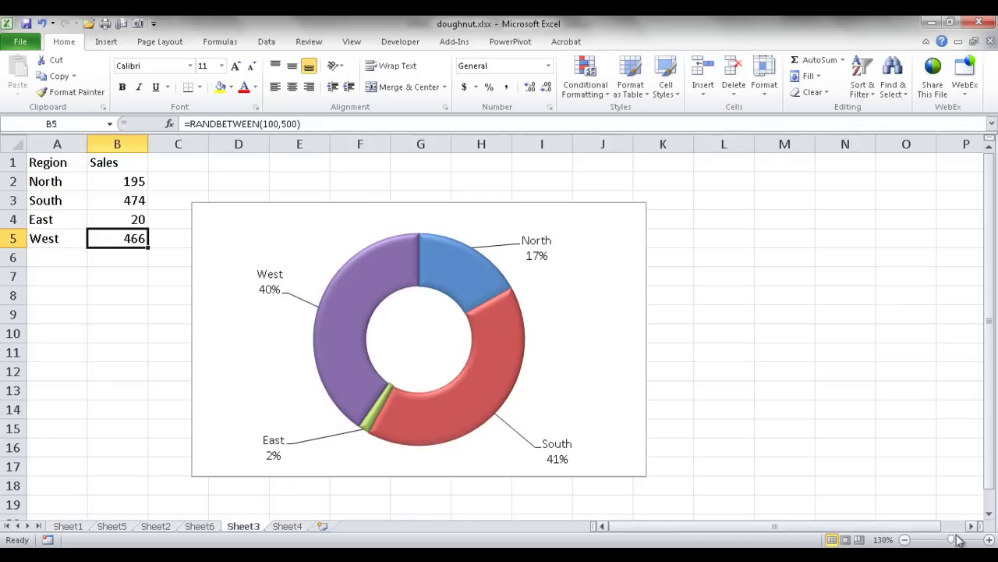
- Insert Sheet7 after Sheet3 and paste Sheet3's A1:B5 Region and Sales table into it
click(324, 527)
drag(332, 529, 279, 530)
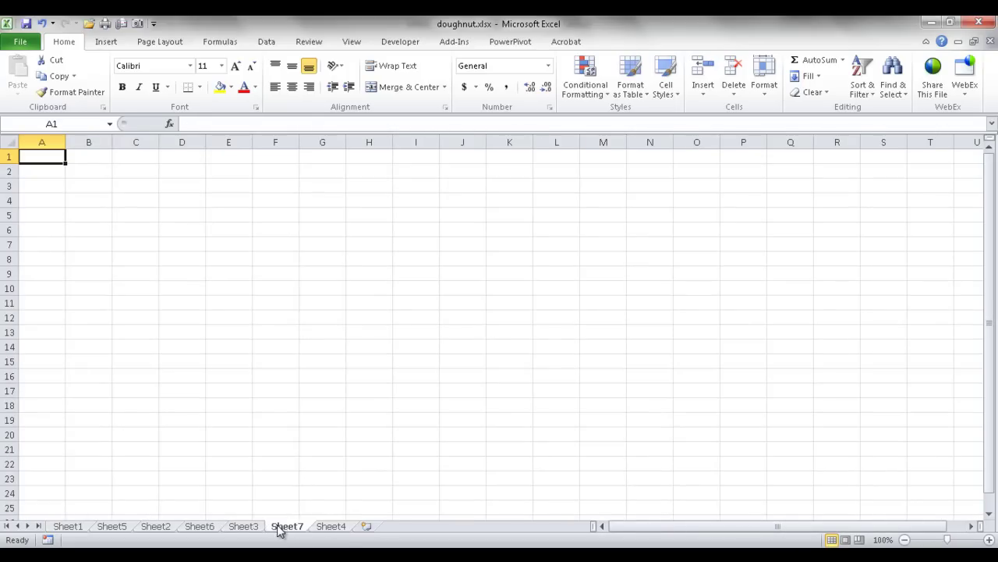
click(255, 528)
drag(51, 162, 107, 242)
key(ctrl+c)
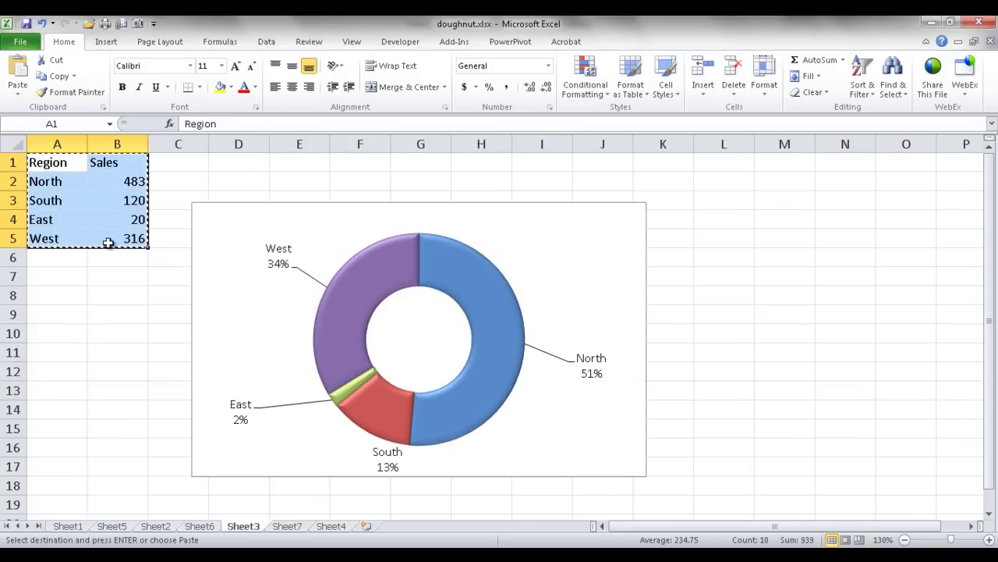
click(287, 526)
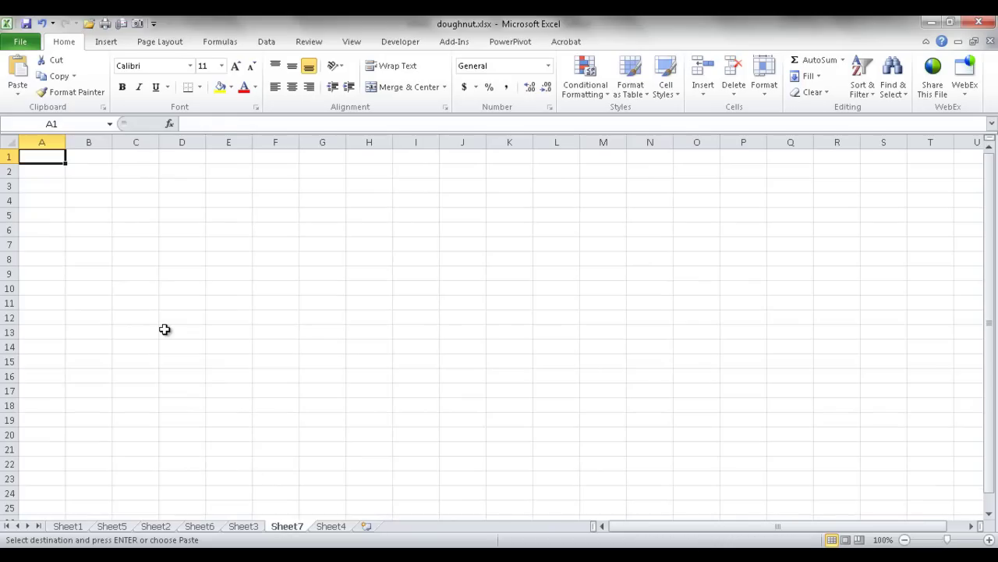
key(ctrl+v)
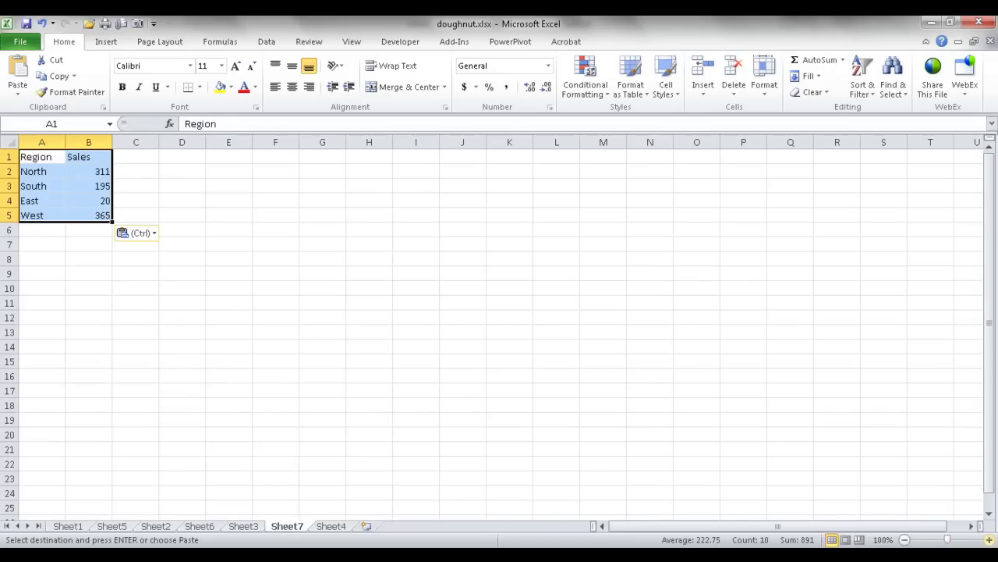
click(989, 540)
click(989, 540)
click(989, 540)
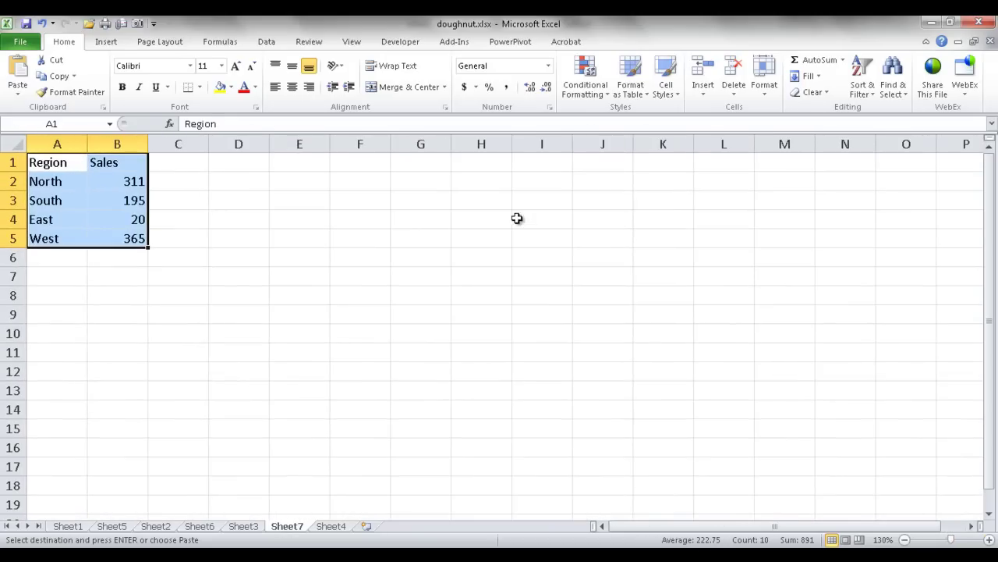
- Insert a doughnut chart of the Sheet7 sales data and shift it left
click(107, 43)
click(464, 78)
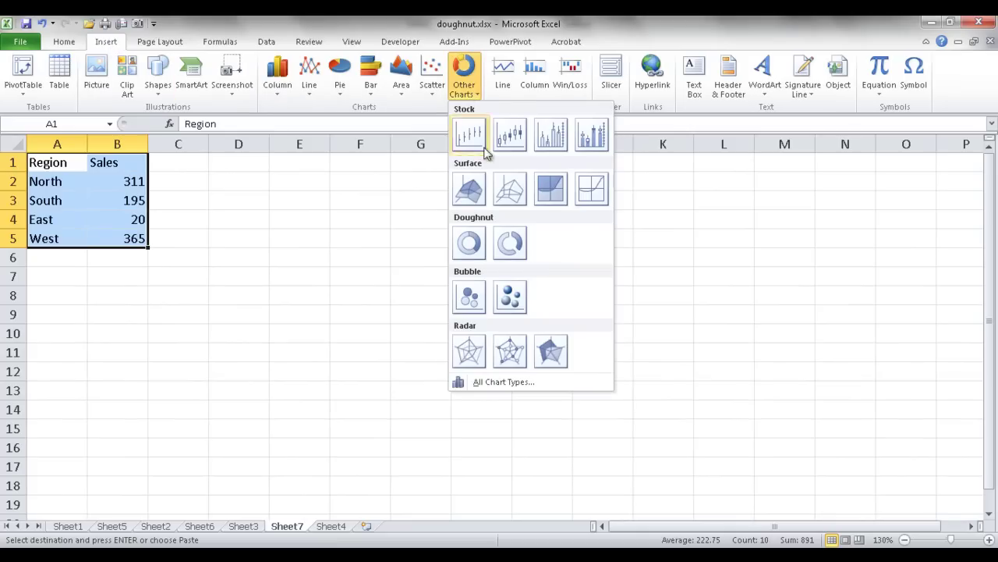
click(471, 242)
drag(456, 211, 408, 208)
- Show the Sales chart's legend at the top, then select rows A2:B5
click(665, 336)
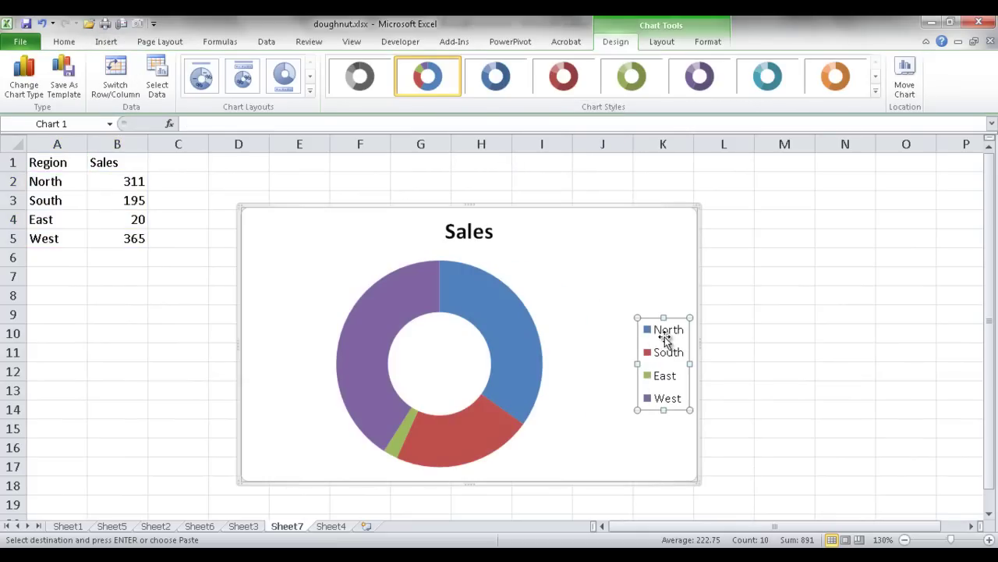
click(662, 42)
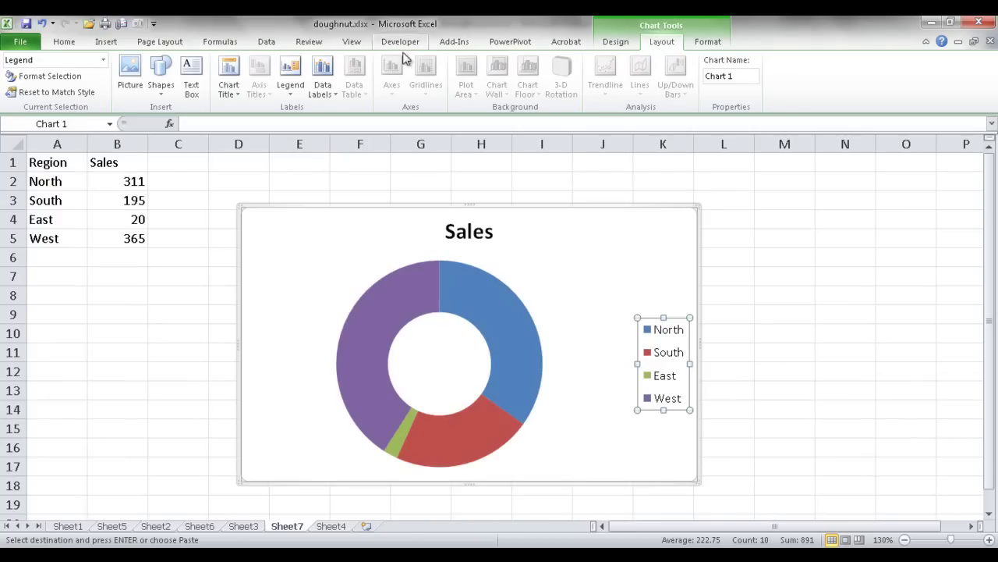
click(291, 82)
click(353, 180)
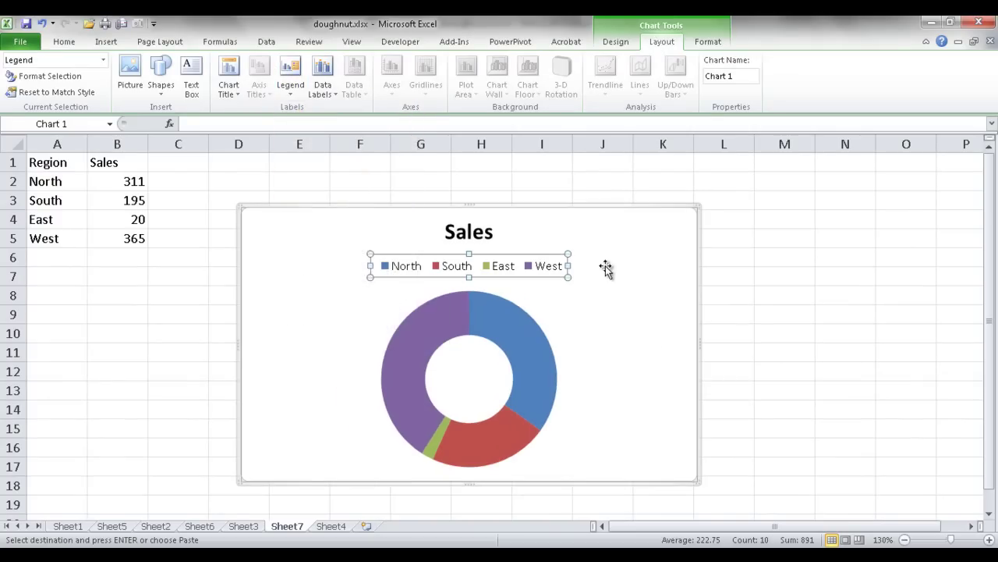
click(706, 312)
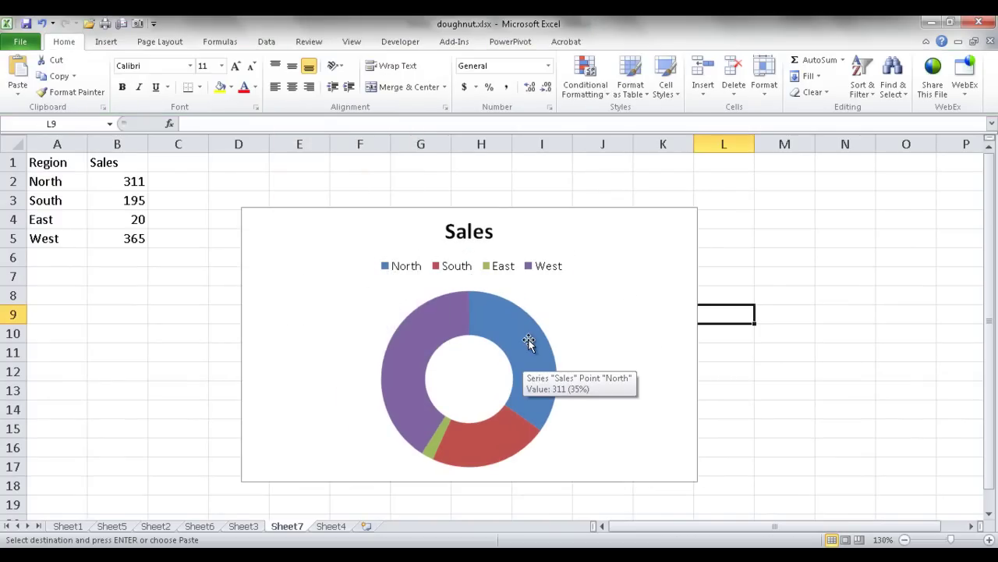
drag(66, 184, 125, 235)
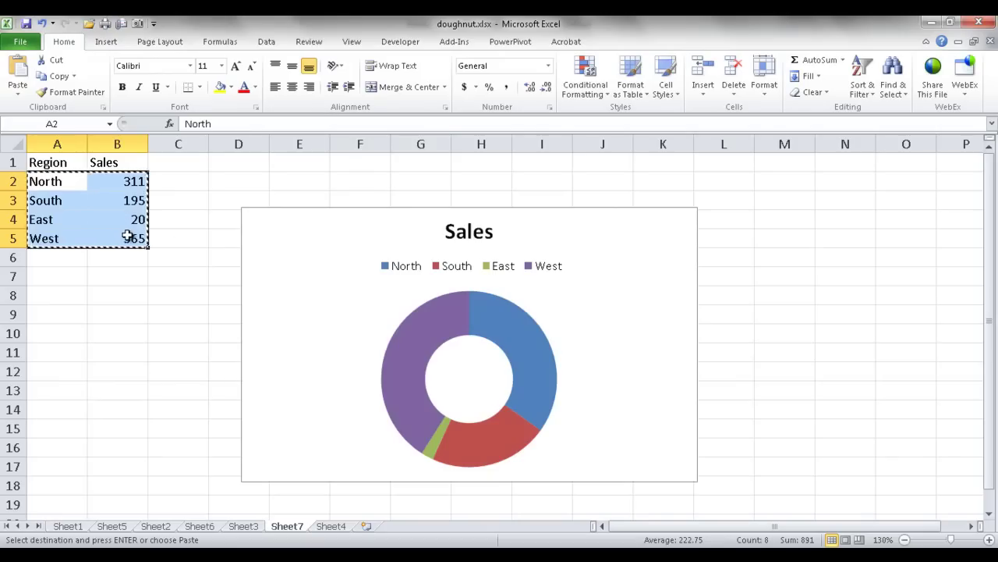
- Paste Special the copied A2:B5 sales into the chart as a new series, adding a second ring
click(332, 294)
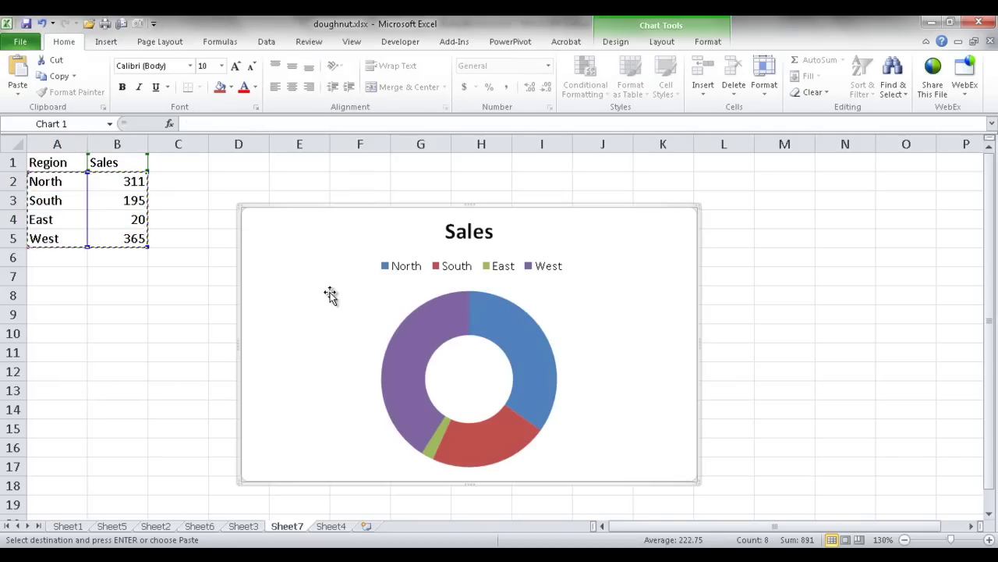
click(16, 92)
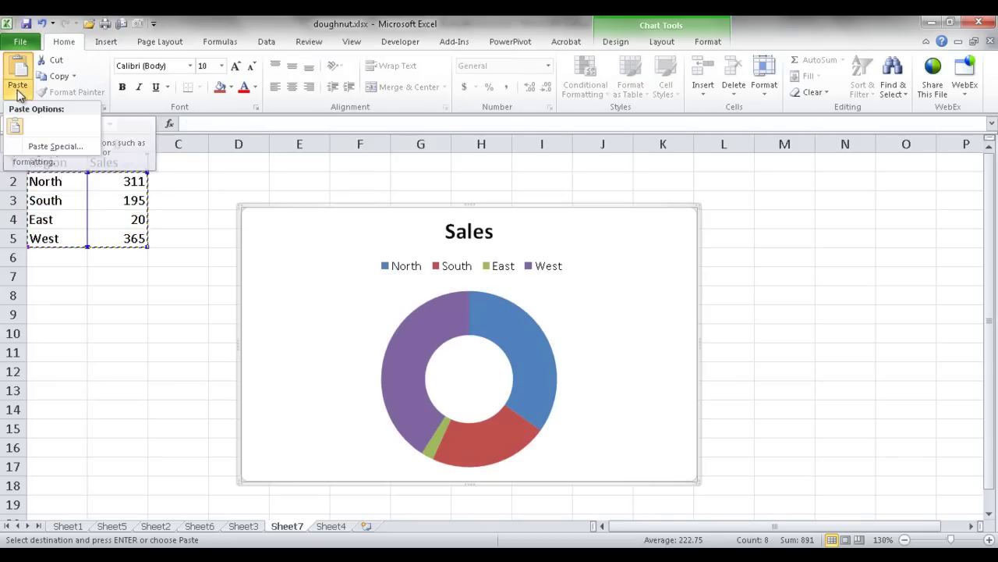
click(48, 146)
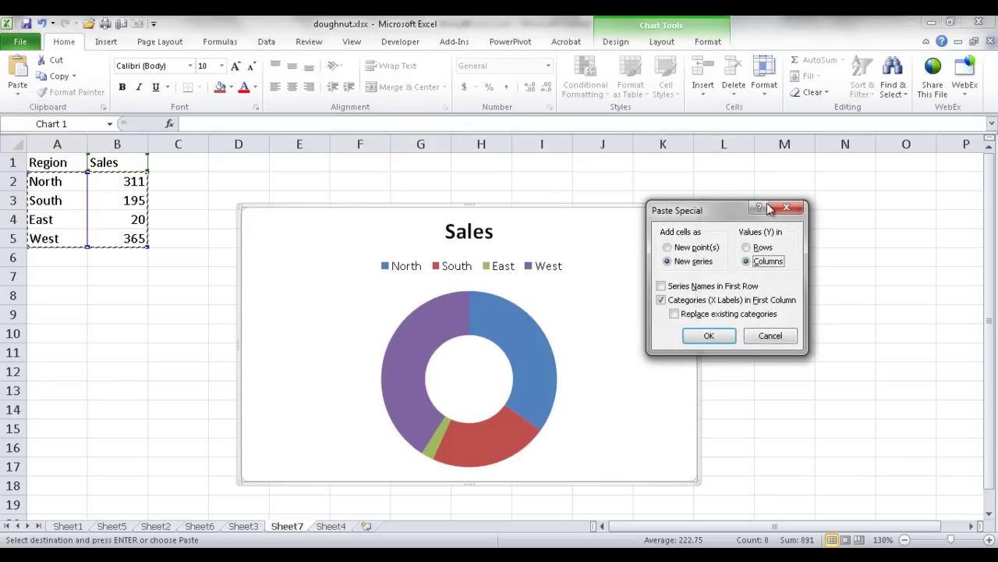
drag(722, 211, 796, 229)
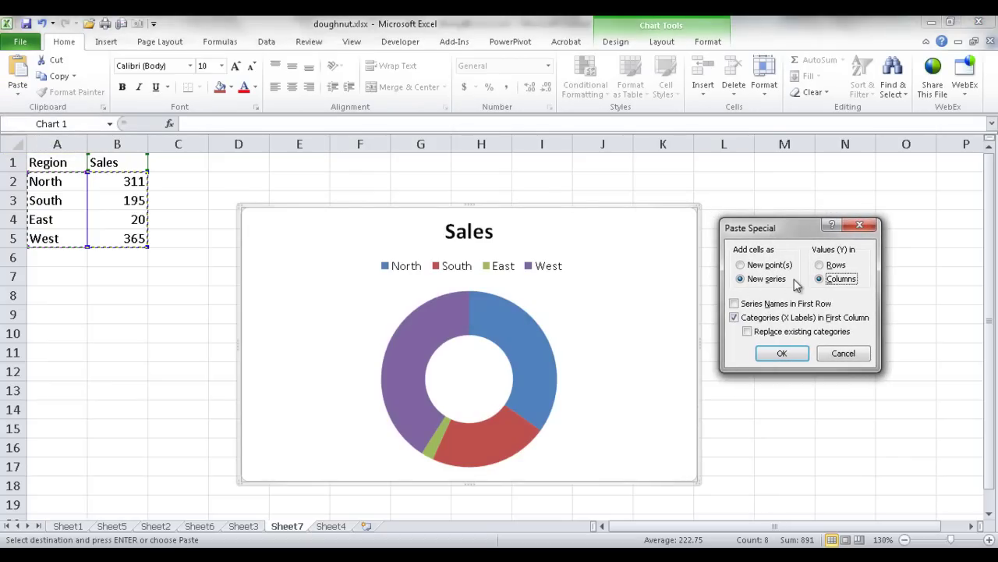
click(781, 355)
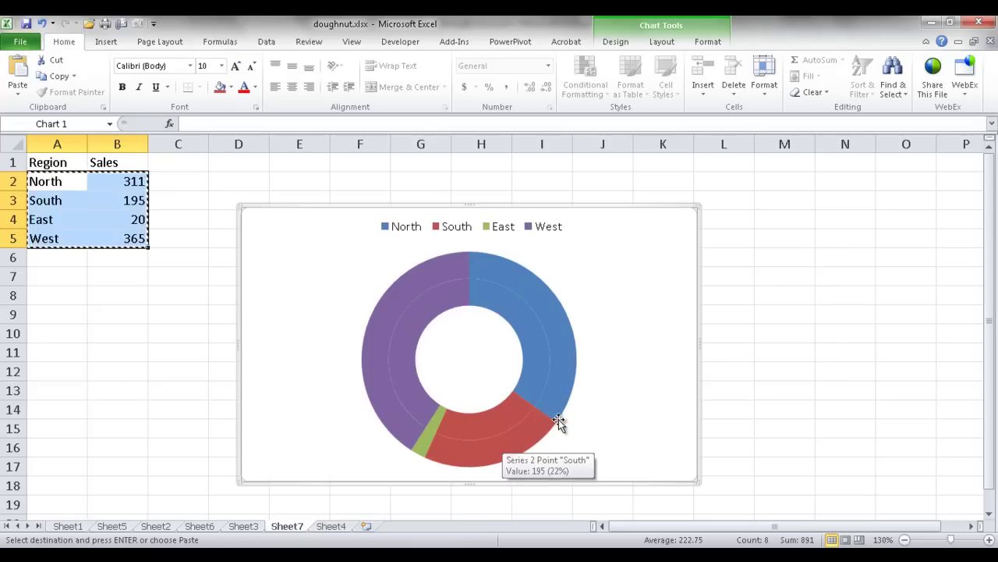
- Change the outer ring series' chart type to Pie, so the chart renders as a pie
click(505, 273)
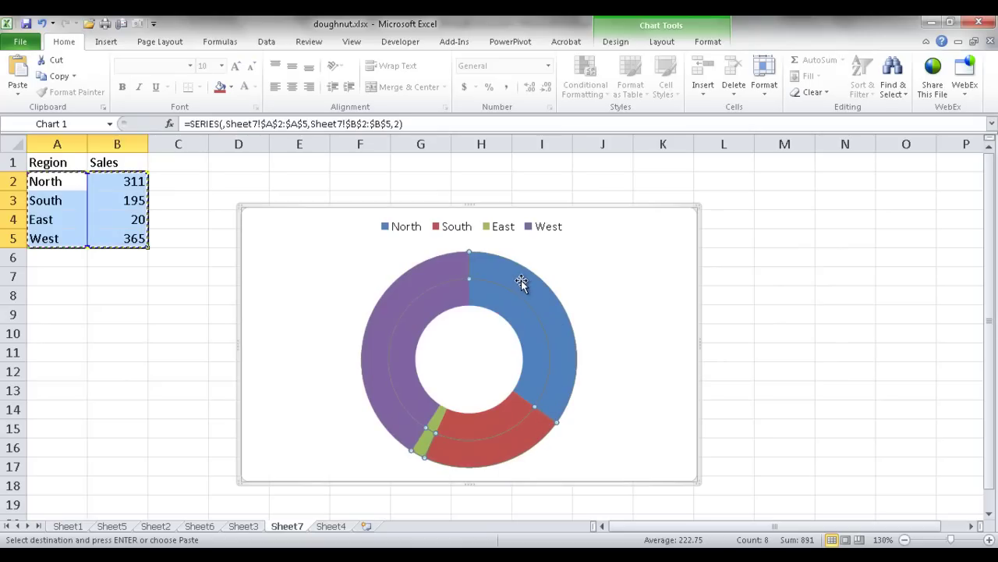
right_click(517, 441)
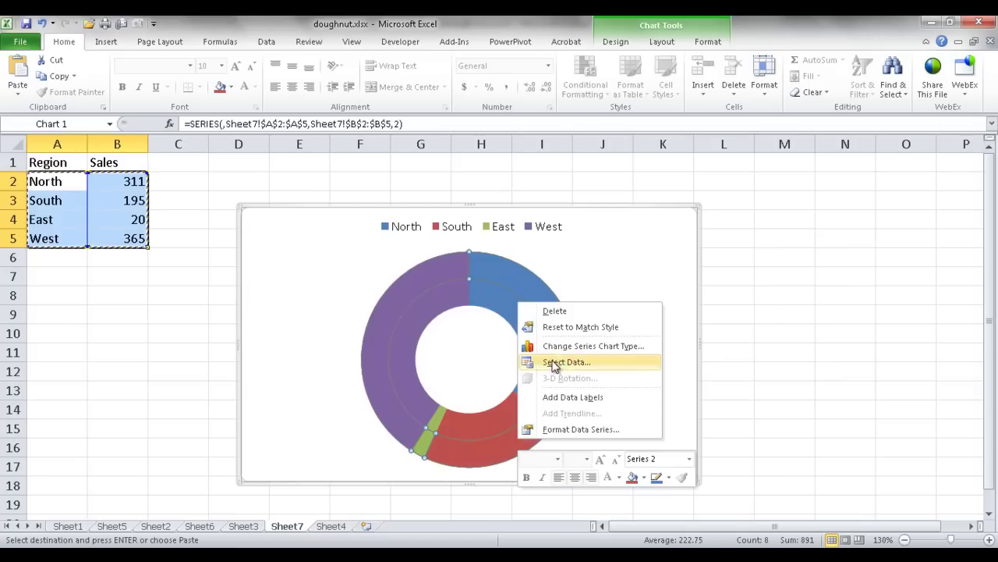
click(561, 348)
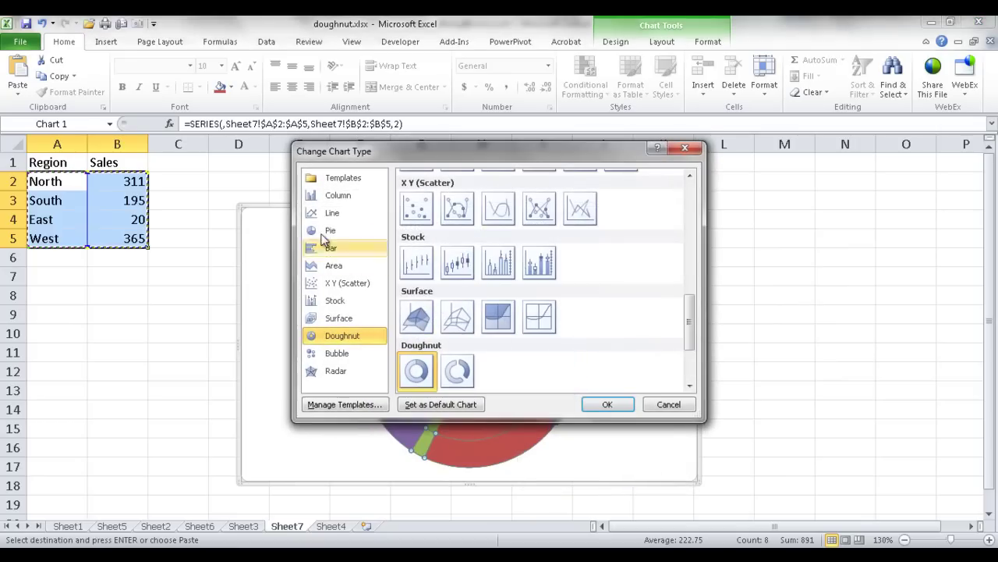
click(326, 233)
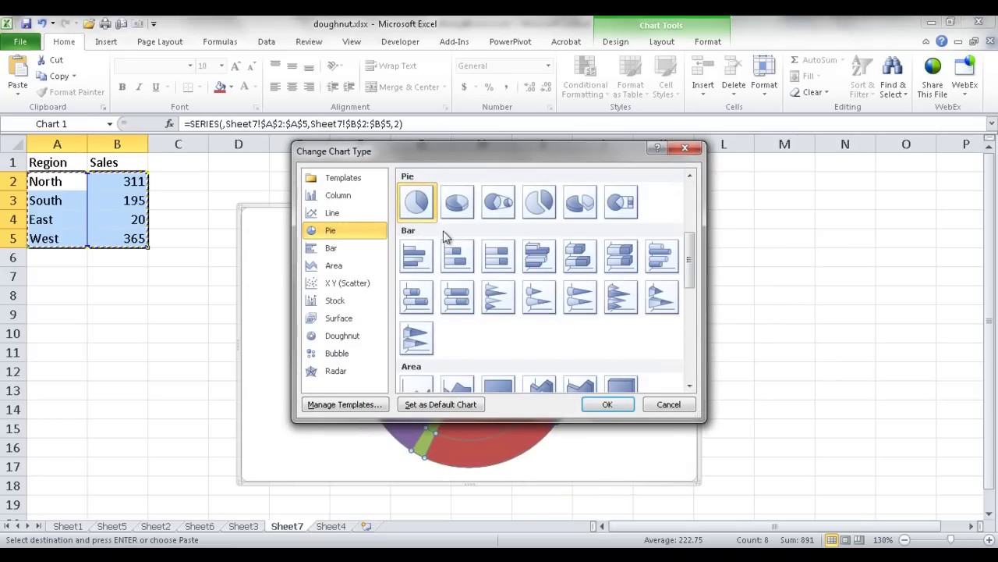
click(610, 404)
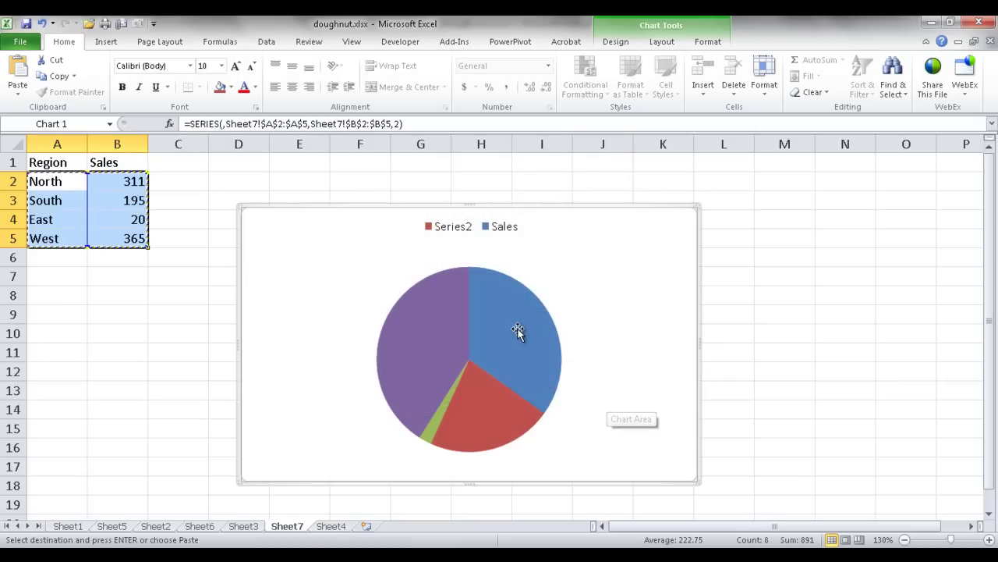
click(517, 330)
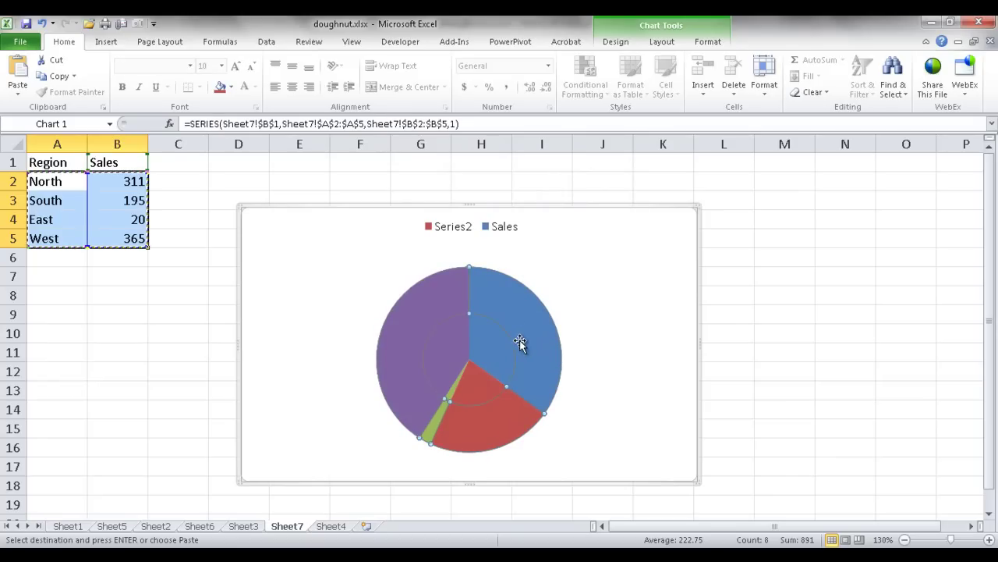
click(479, 419)
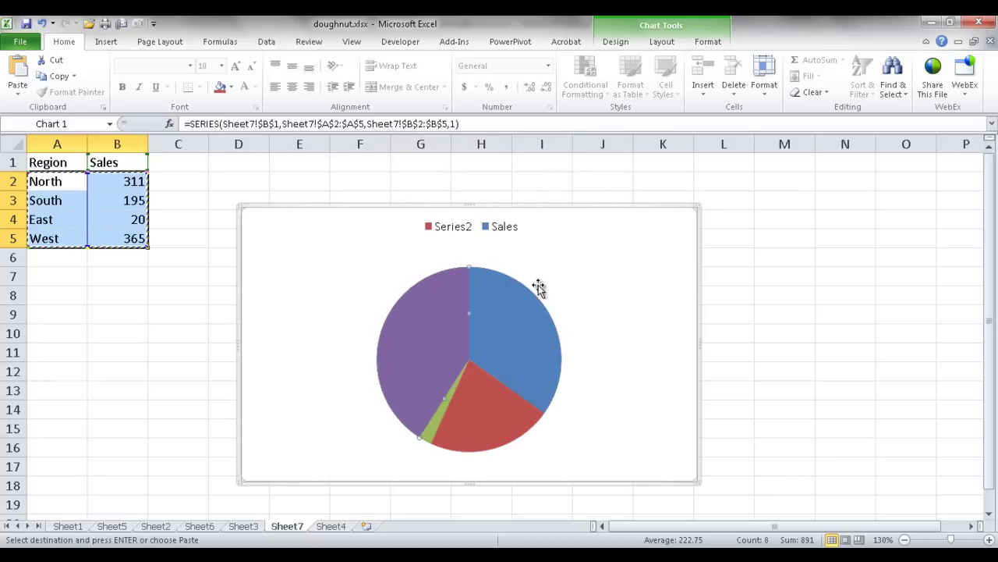
click(441, 347)
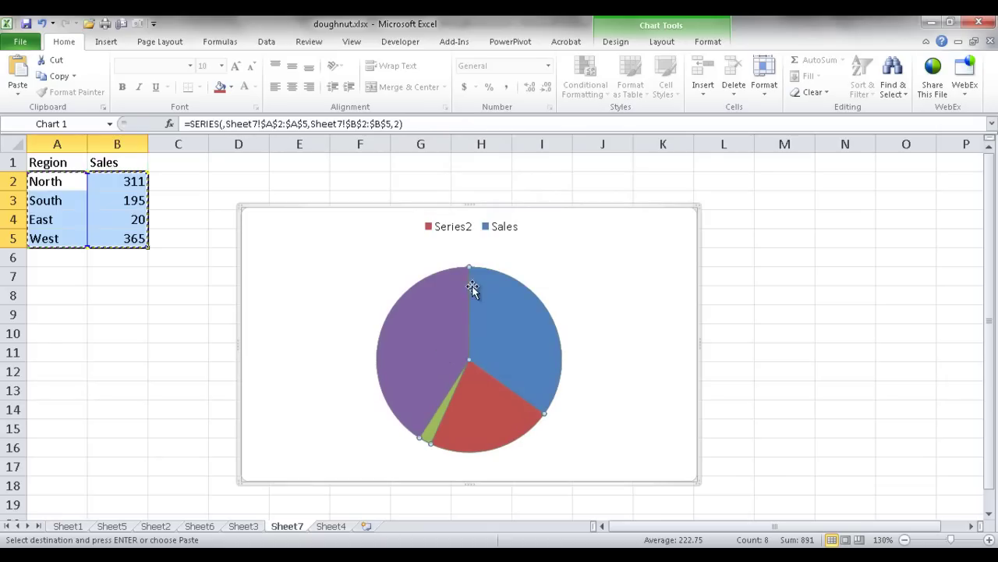
mouse_move(442, 330)
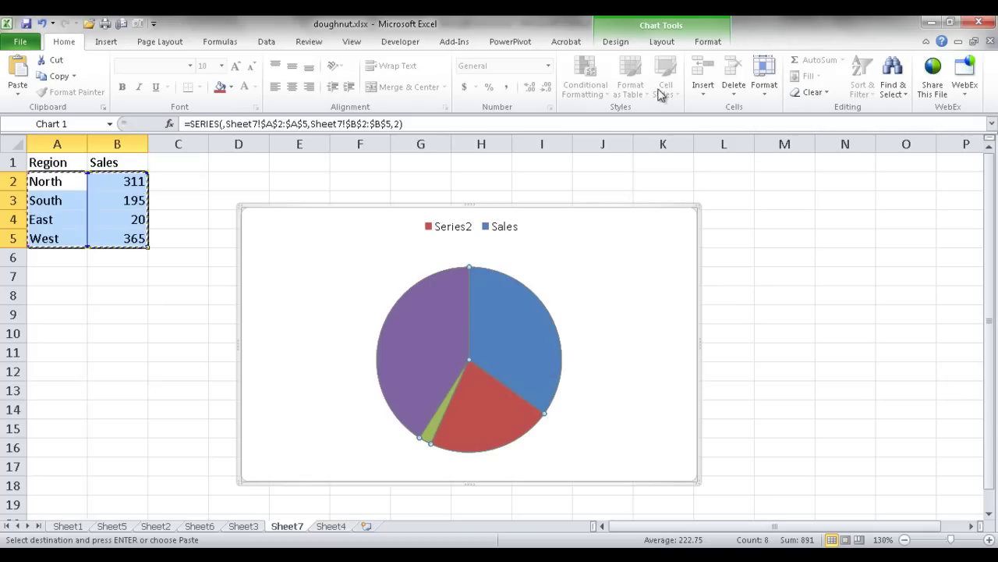
click(661, 44)
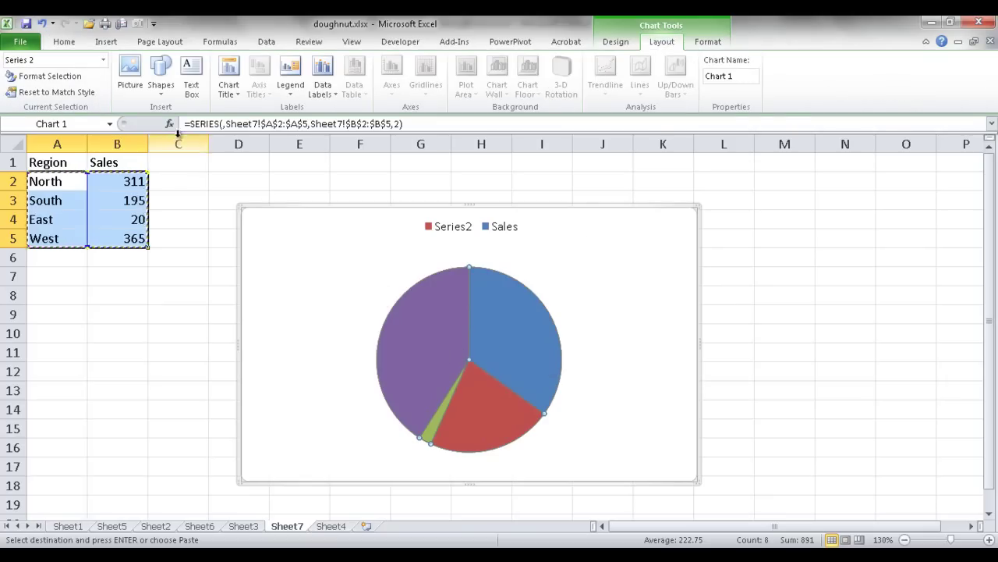
click(104, 60)
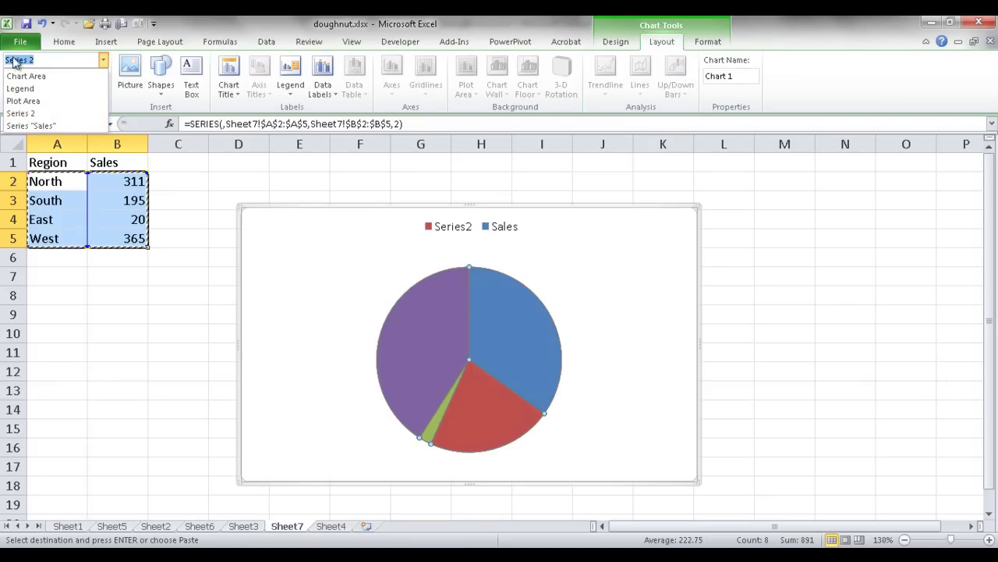
click(35, 124)
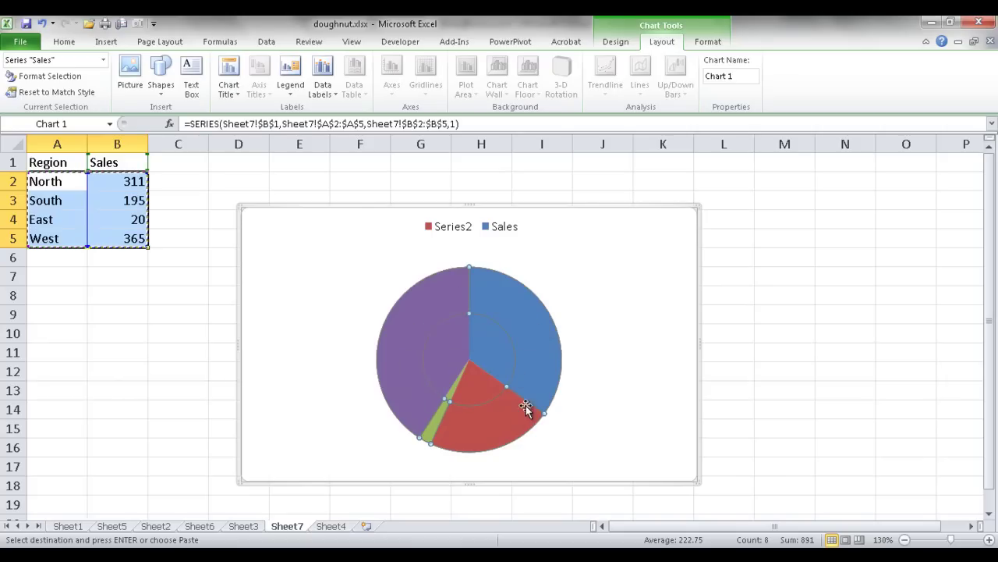
key(Escape)
click(511, 315)
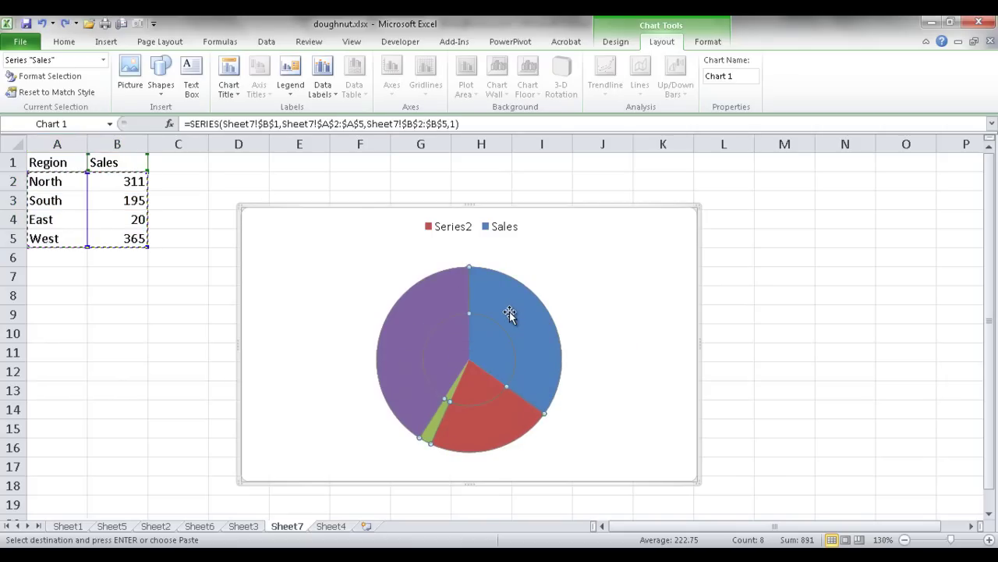
click(506, 303)
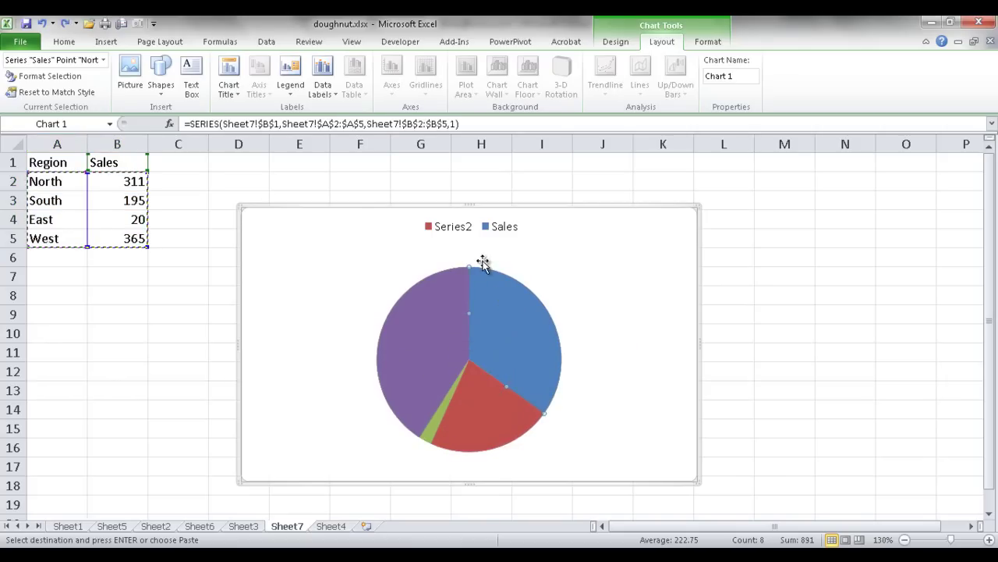
click(102, 60)
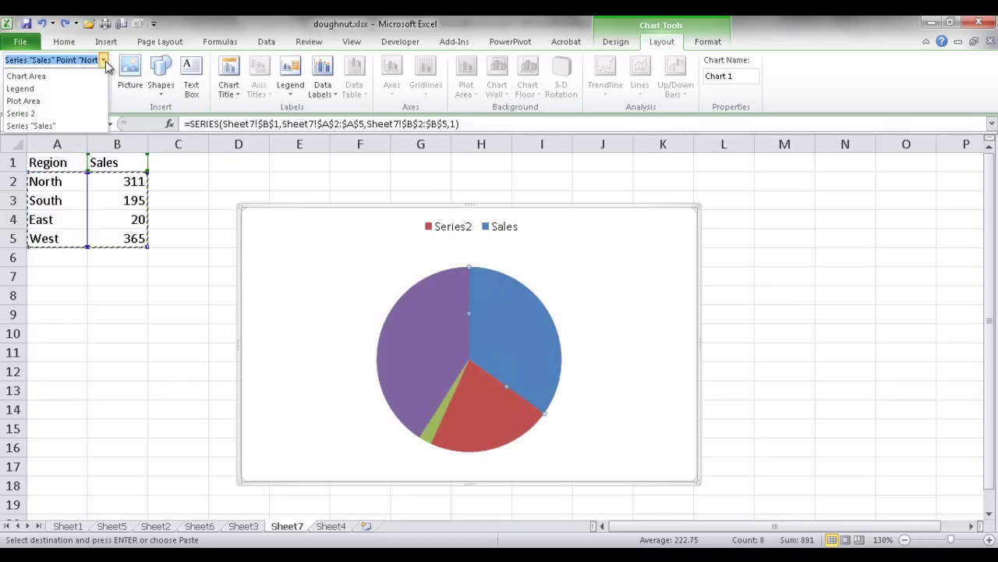
click(36, 115)
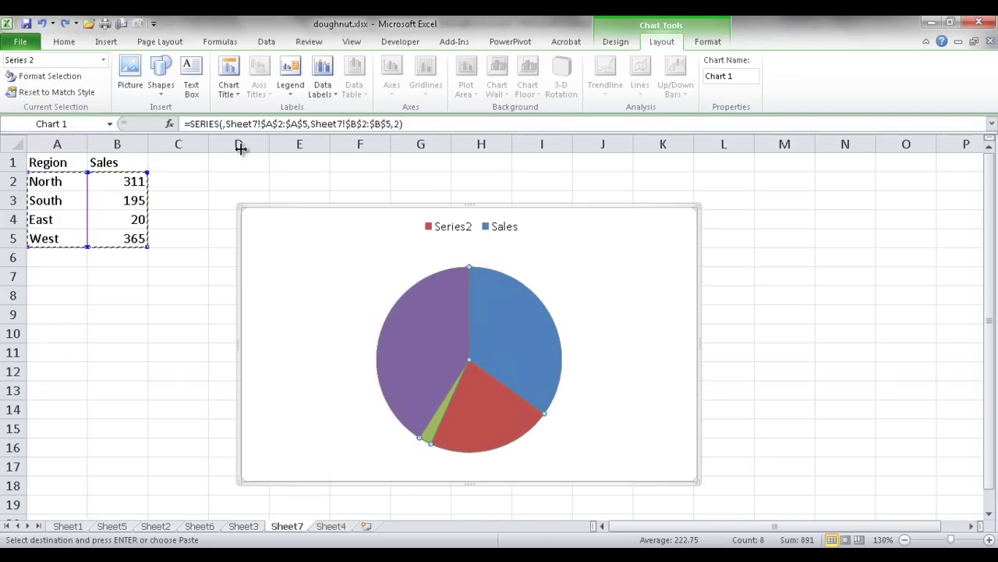
- Label the Series 2 pie slices with their values 311, 195, 20 and 365
right_click(511, 310)
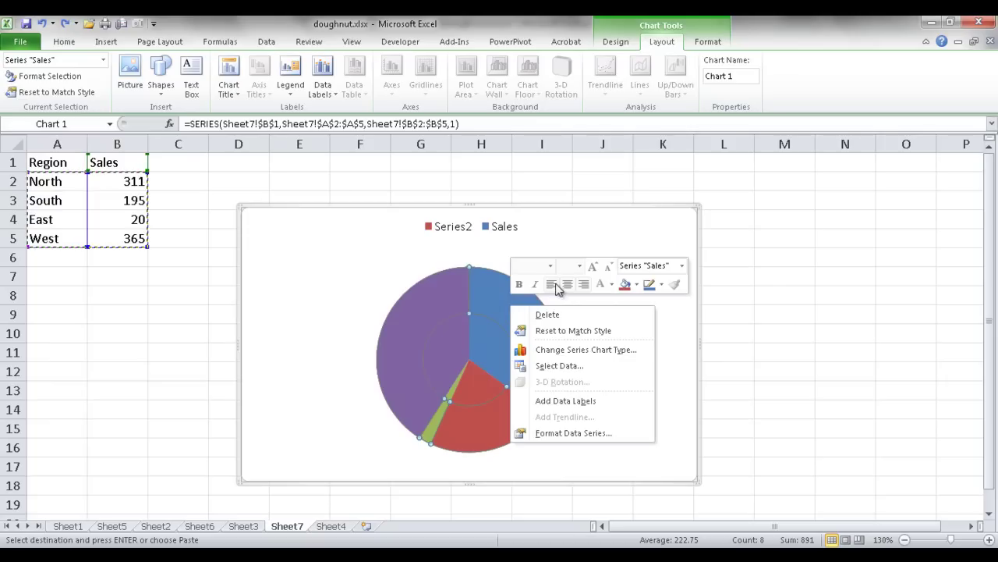
click(682, 267)
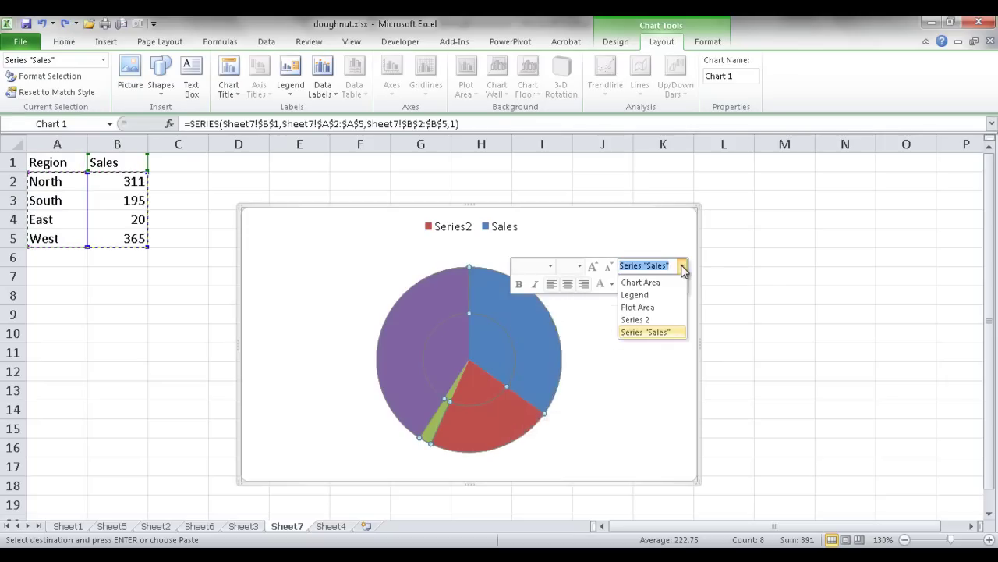
click(641, 321)
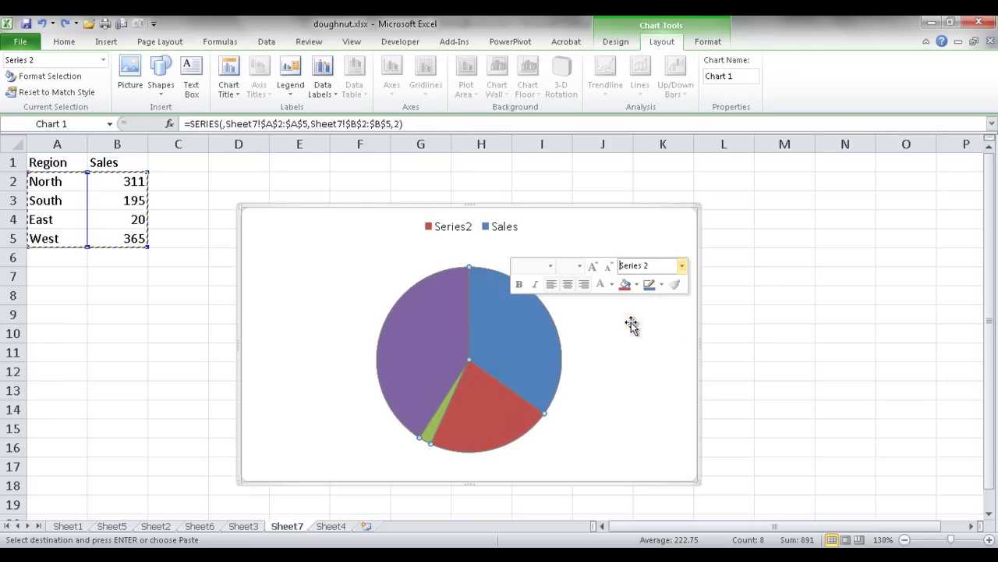
right_click(524, 334)
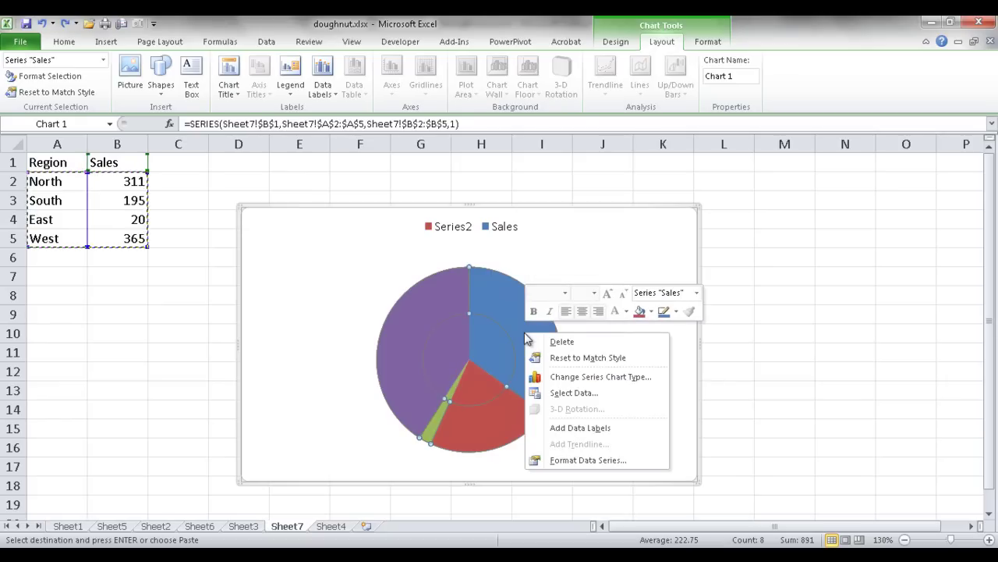
click(696, 292)
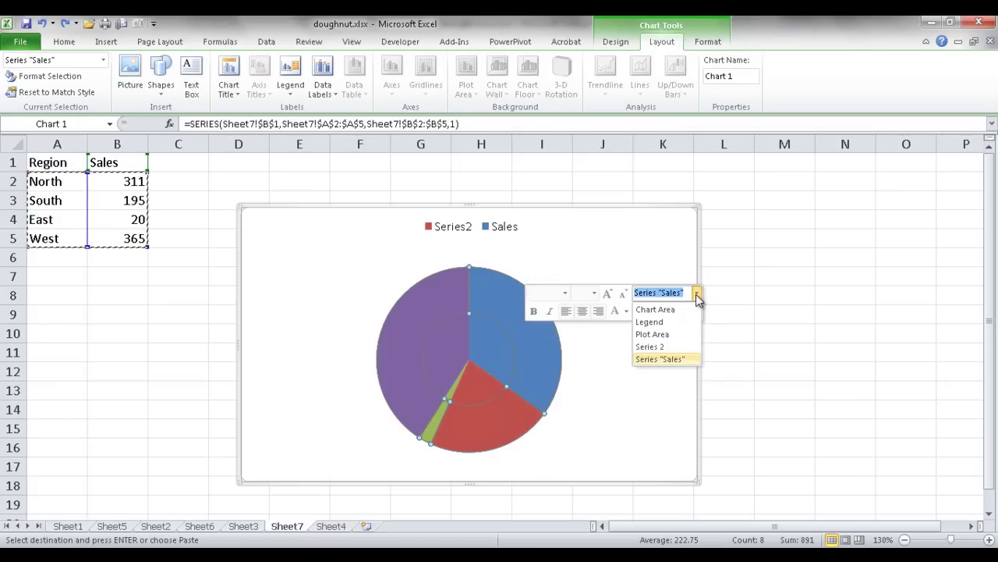
click(671, 347)
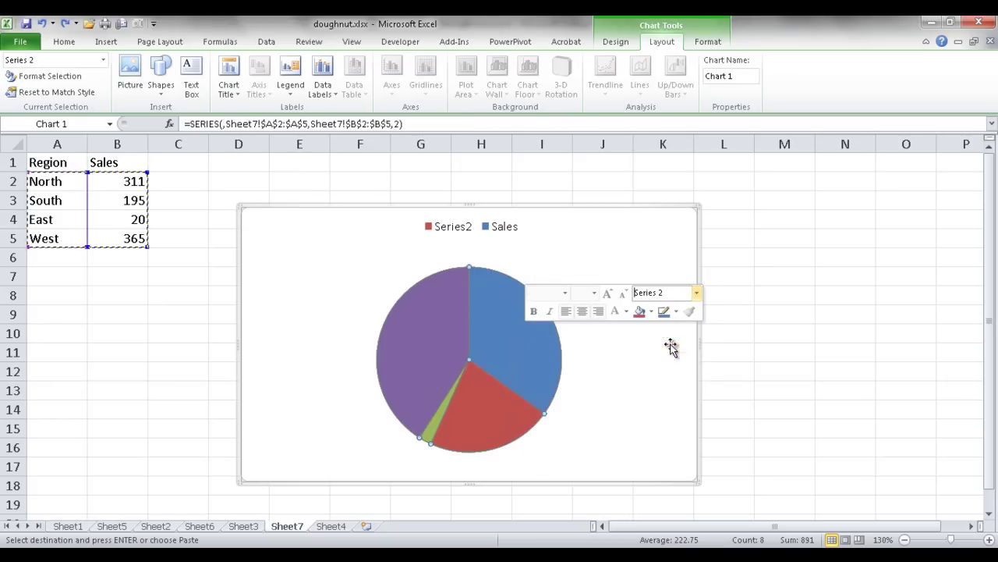
right_click(469, 268)
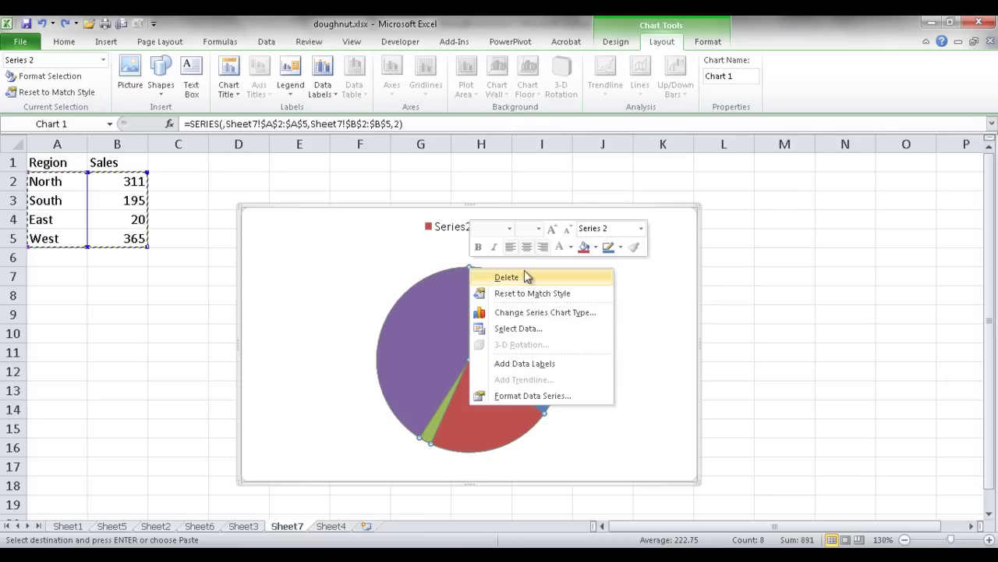
click(514, 364)
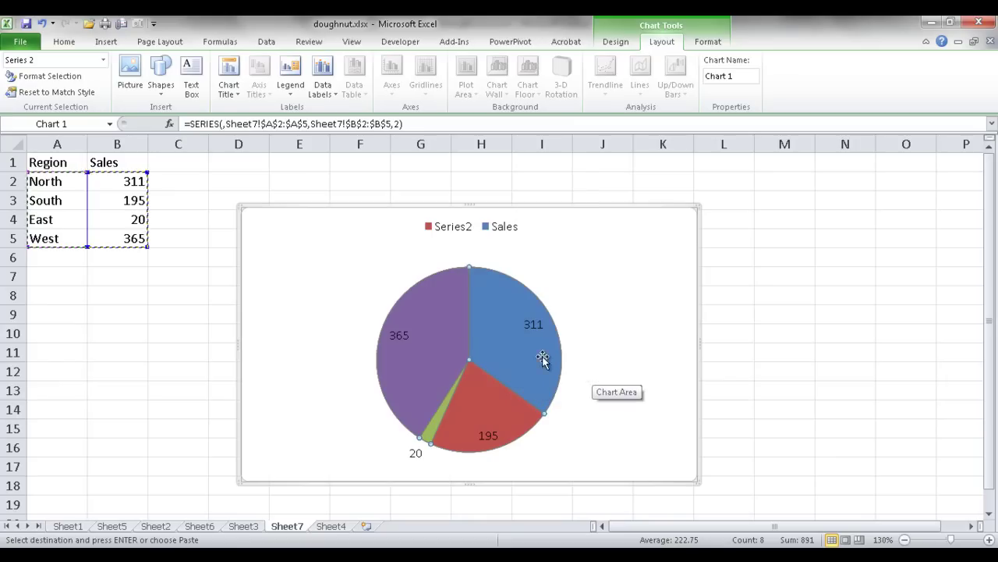
click(399, 339)
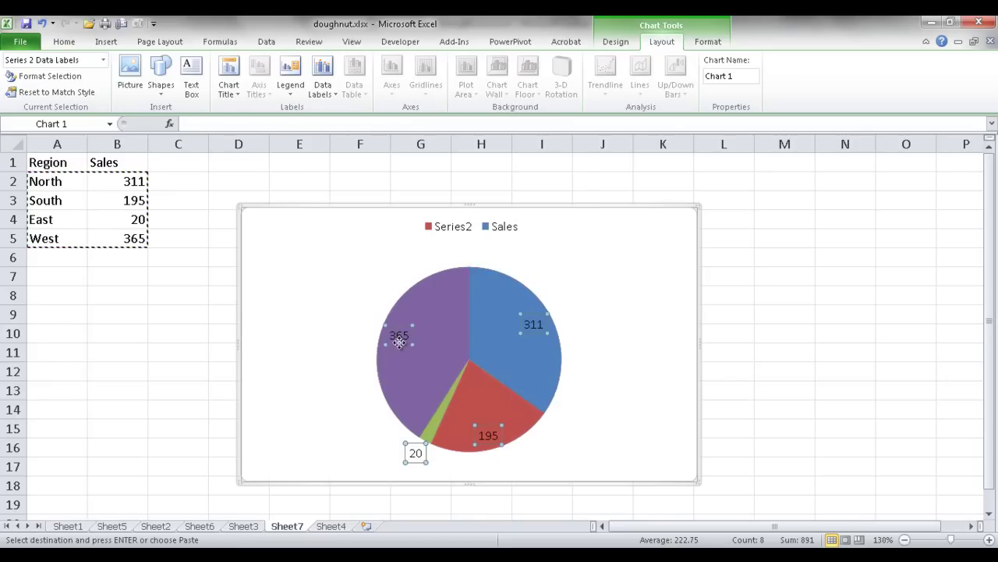
- Drag the 365, 20, 195 and 311 labels outside the pie so leader lines join them to their slices
click(399, 342)
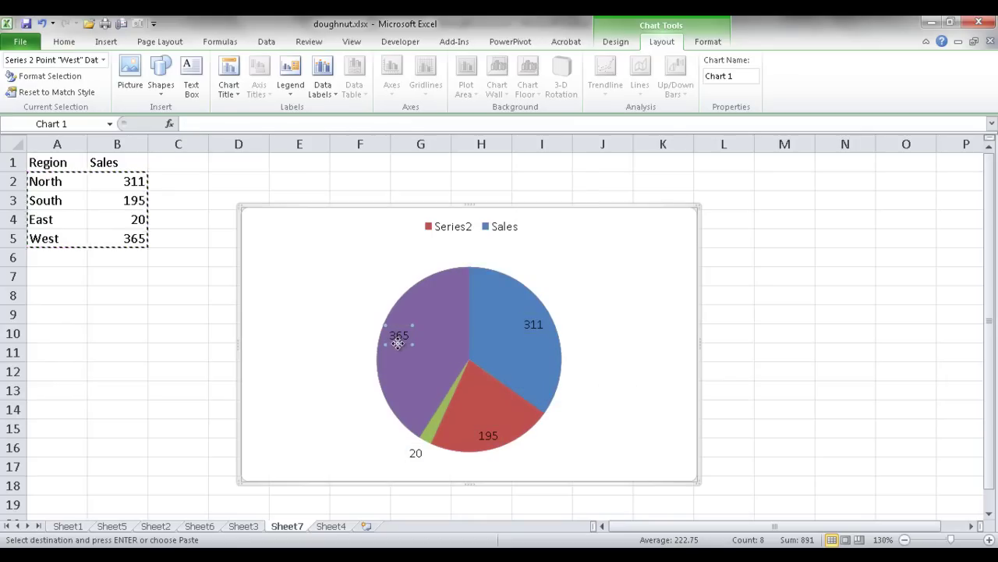
mouse_move(318, 320)
mouse_down()
mouse_move(336, 319)
mouse_move(329, 315)
mouse_up()
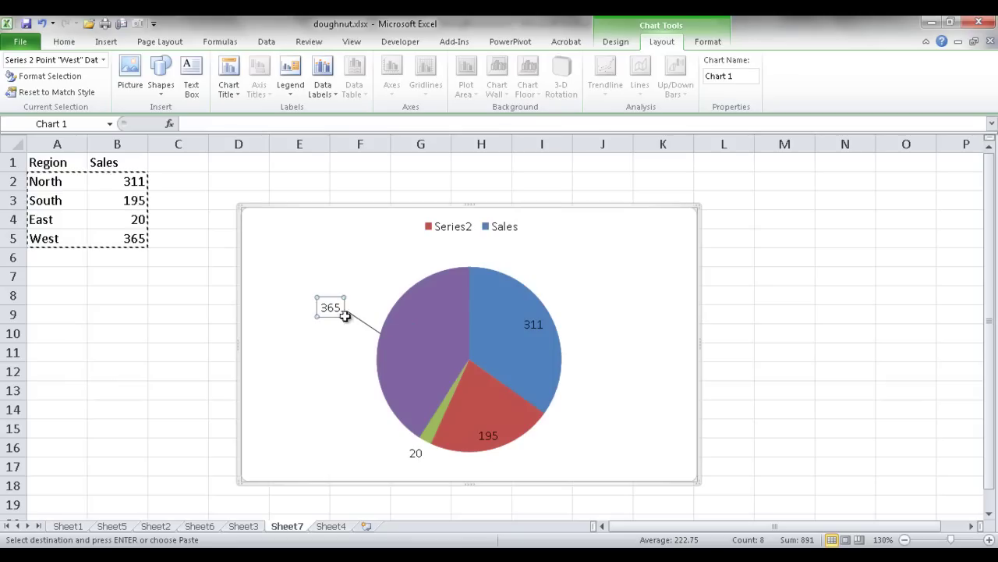
click(420, 450)
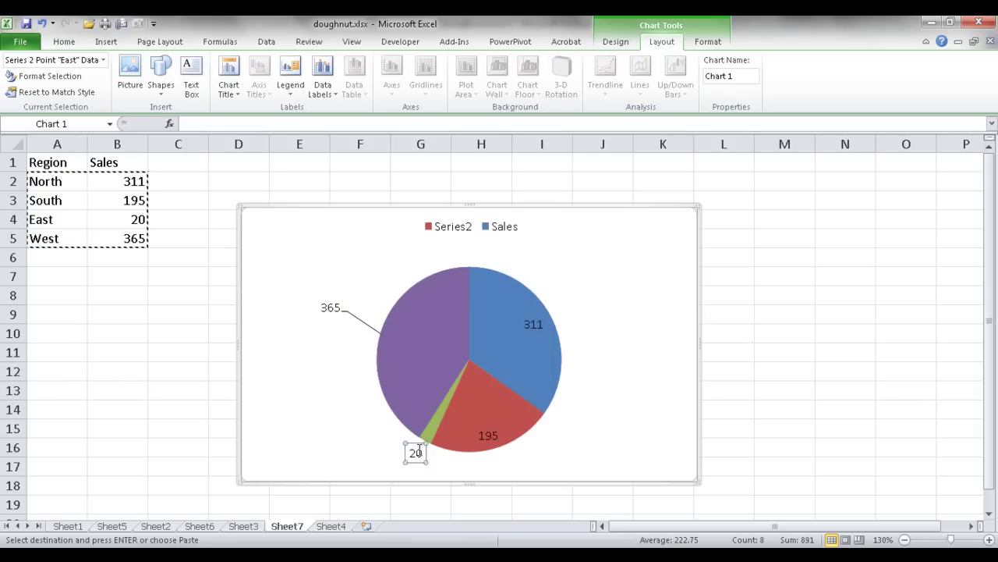
drag(419, 450, 404, 449)
click(488, 435)
drag(495, 448, 542, 467)
click(533, 323)
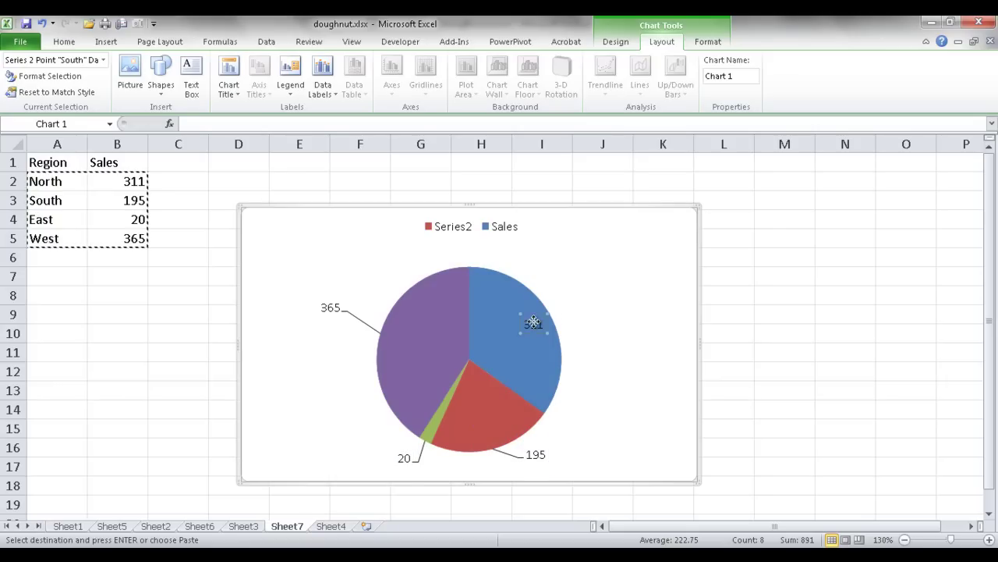
drag(535, 320, 582, 284)
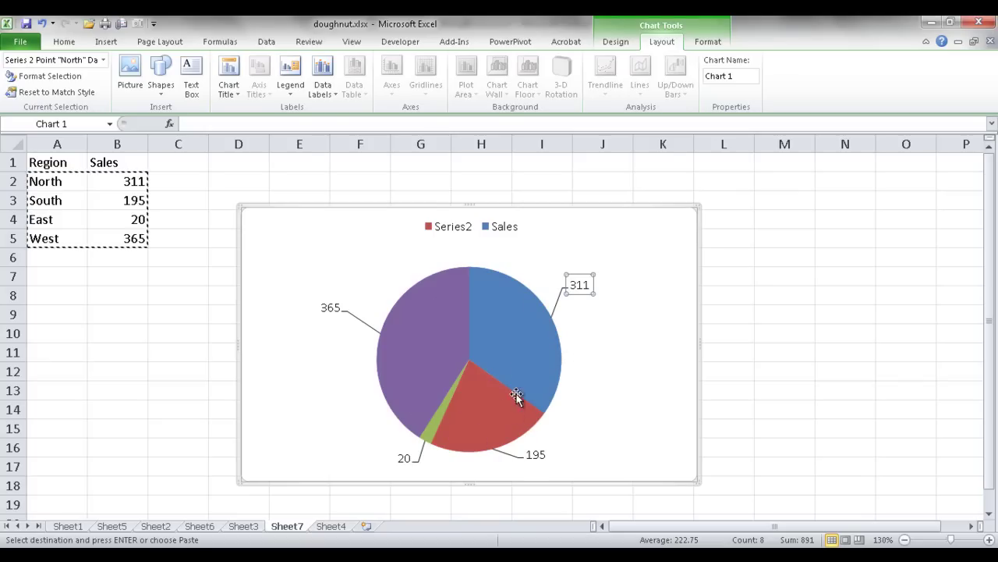
click(438, 316)
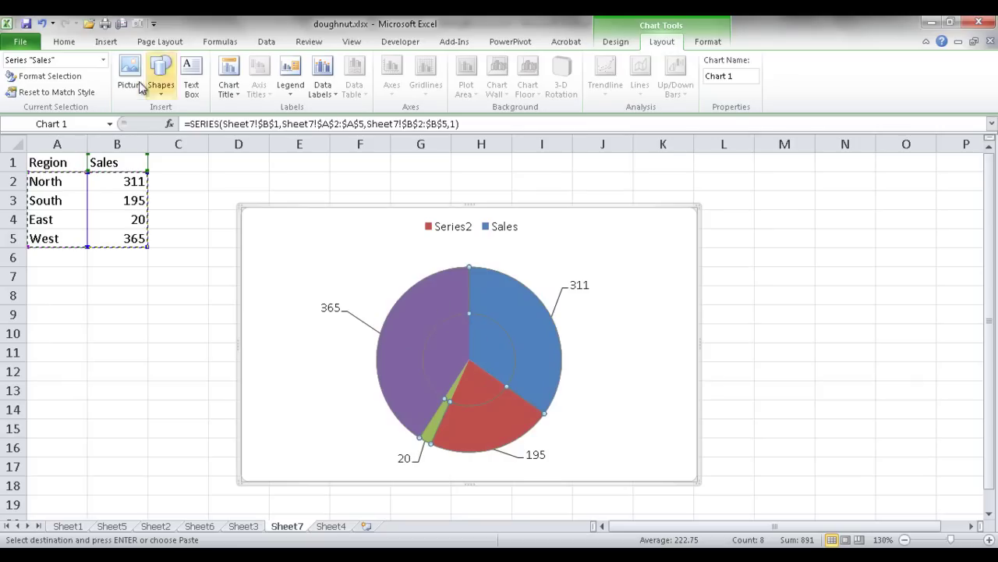
- Set Series 2 to No fill in Format Data Series, leaving a white-centred doughnut ring
click(103, 59)
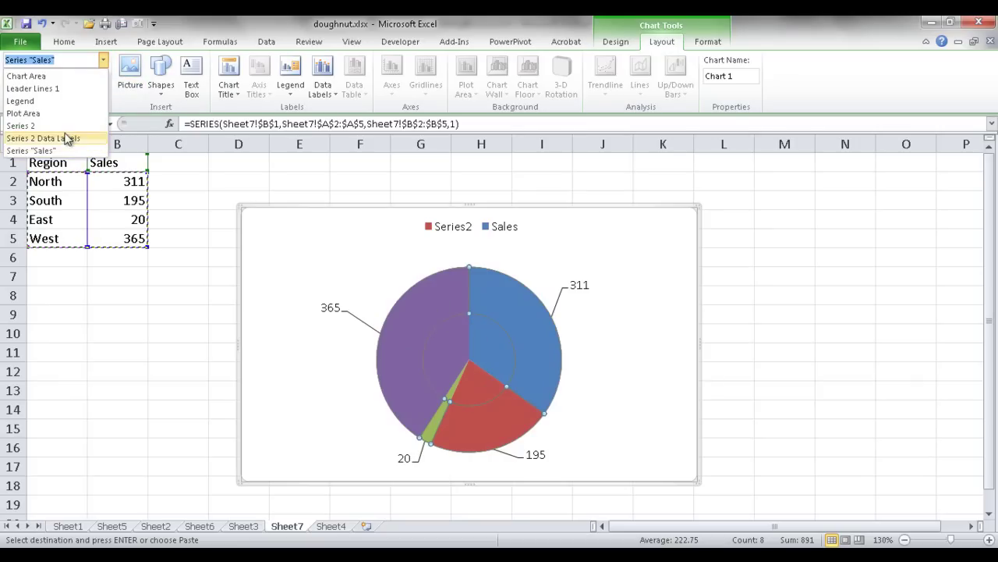
click(67, 125)
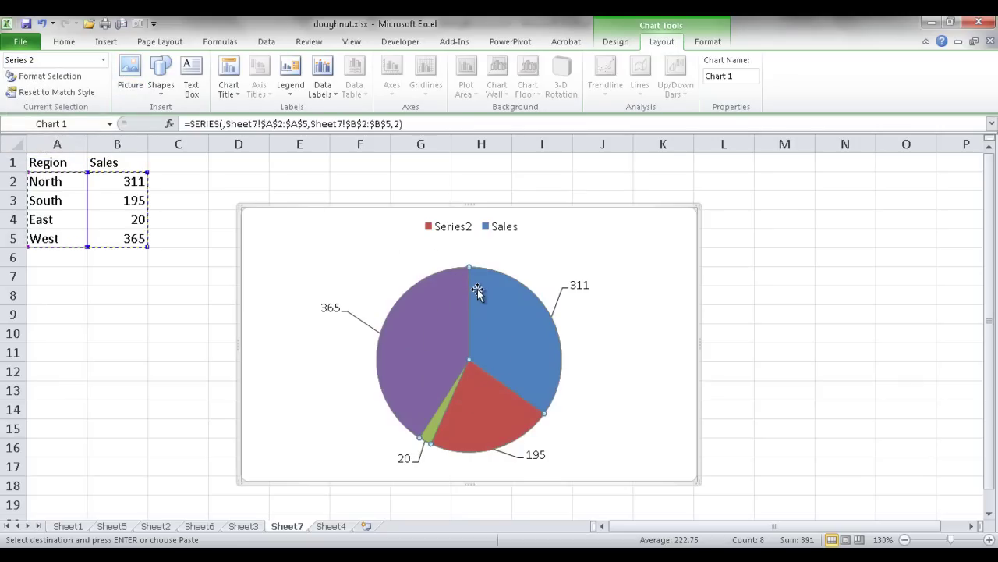
mouse_move(475, 286)
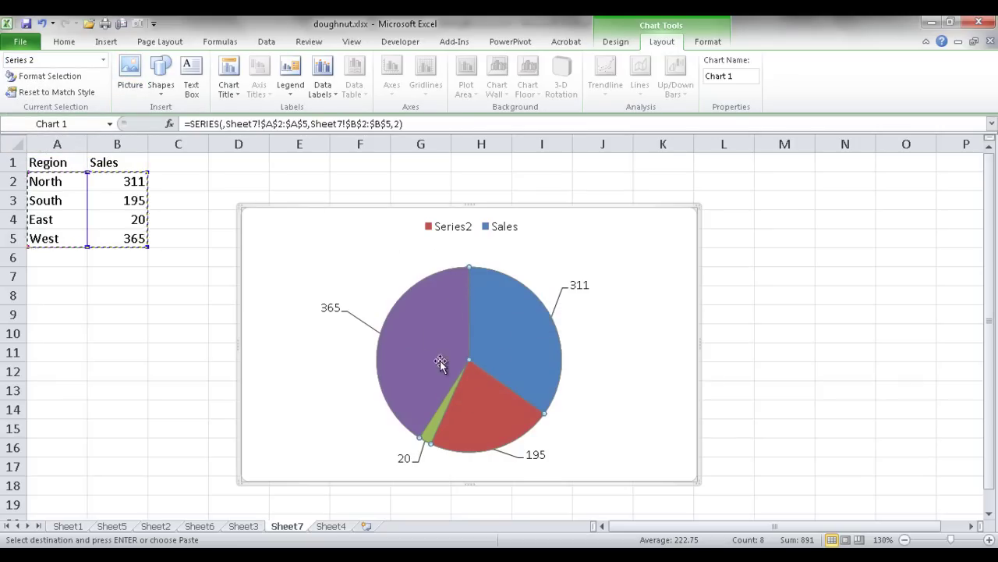
mouse_move(466, 310)
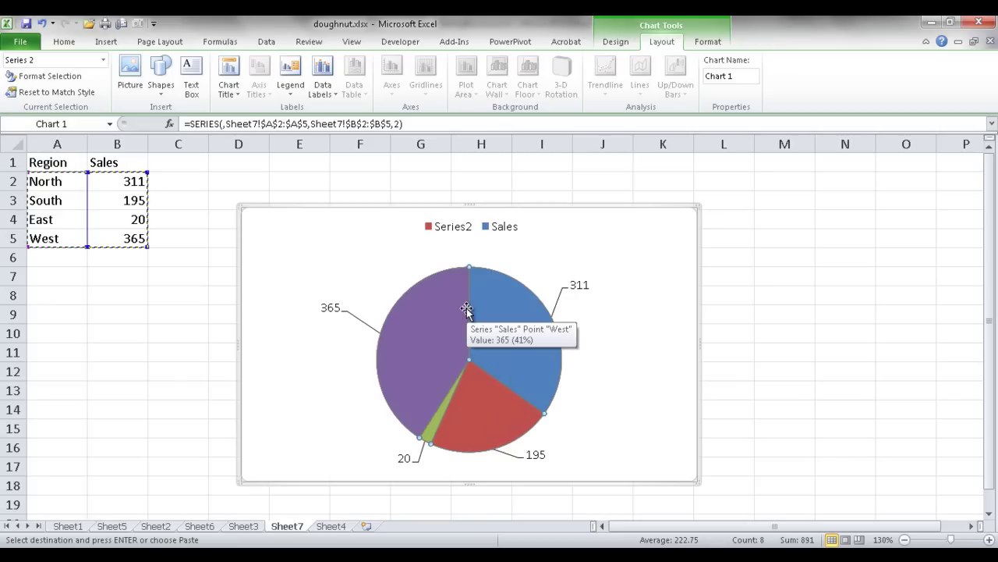
double_click(465, 310)
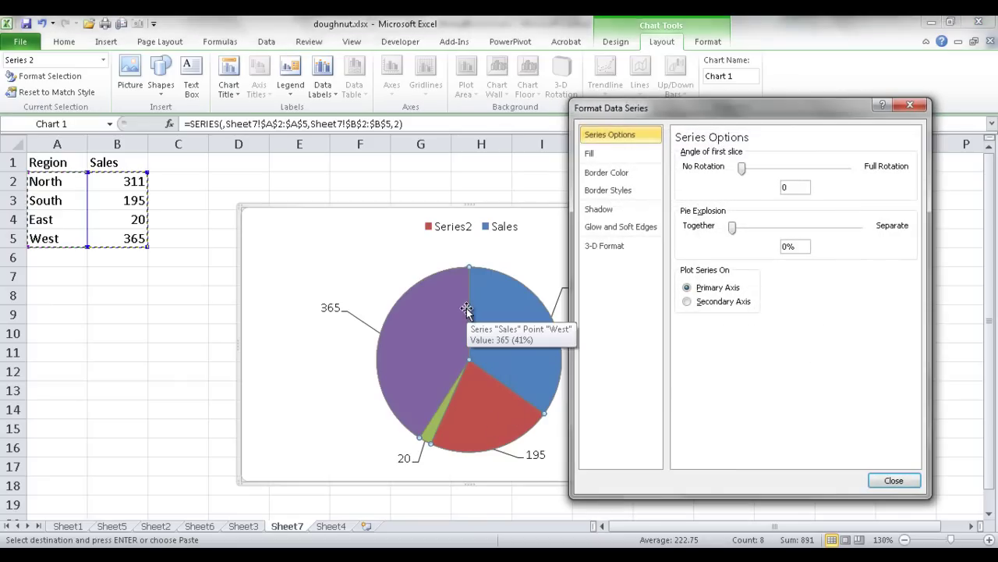
drag(717, 117, 770, 91)
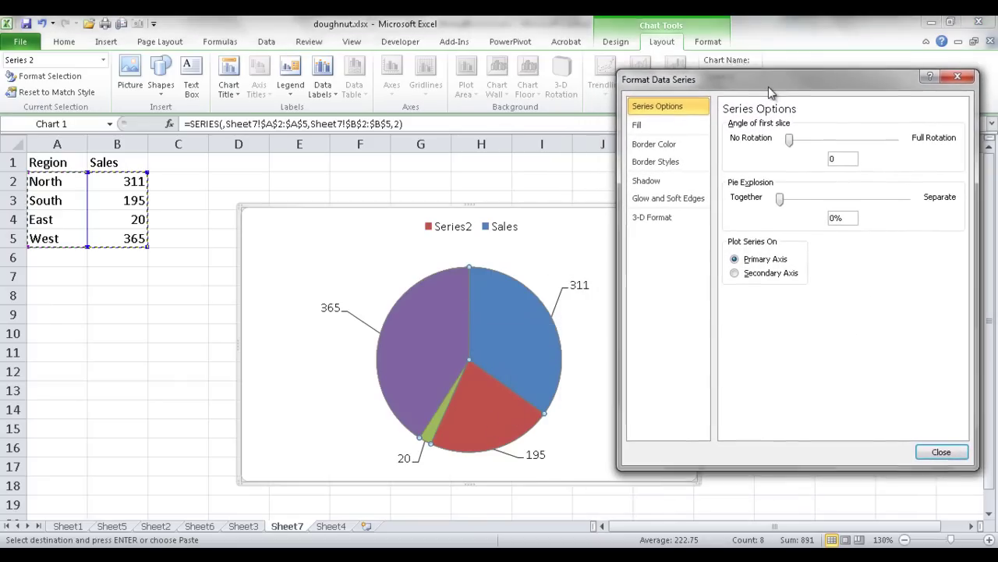
click(646, 129)
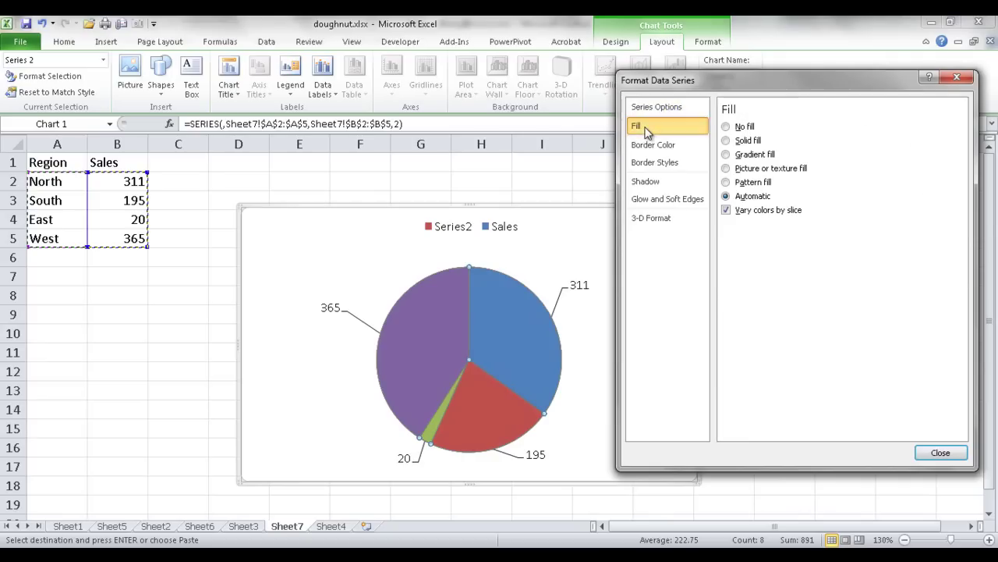
click(728, 127)
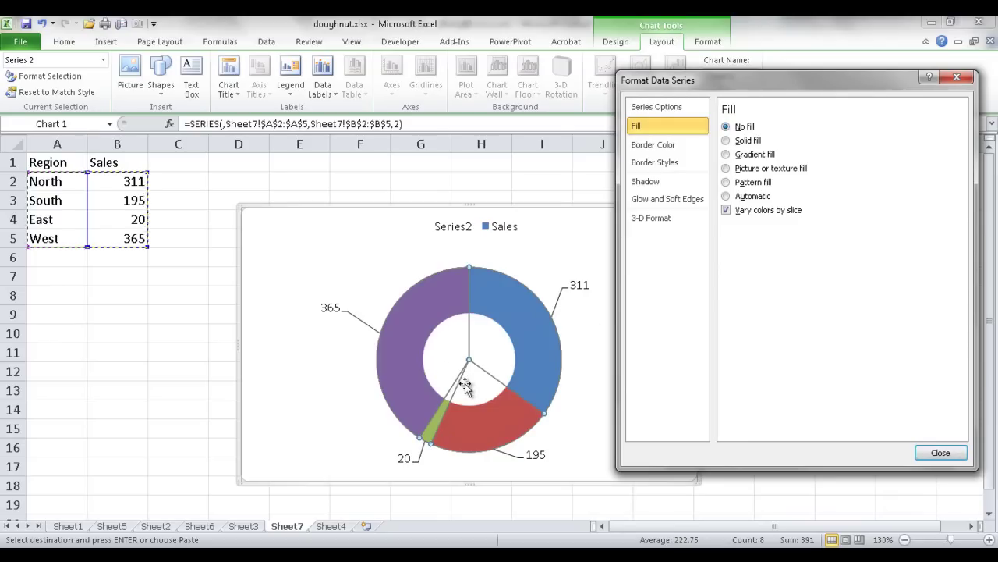
click(663, 145)
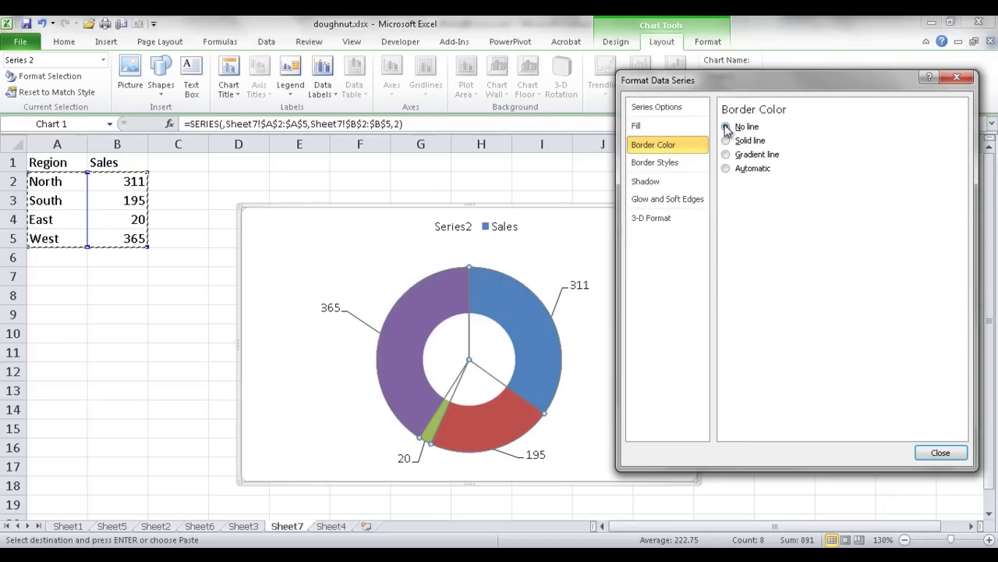
click(953, 455)
click(859, 460)
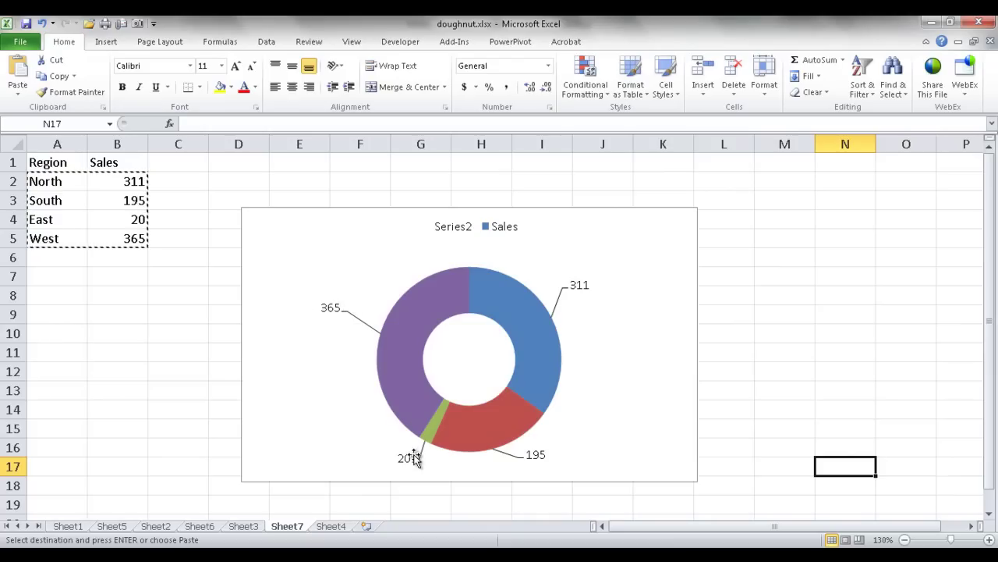
- Enter 500 as East's sales in cell B4
click(115, 221)
text(5)
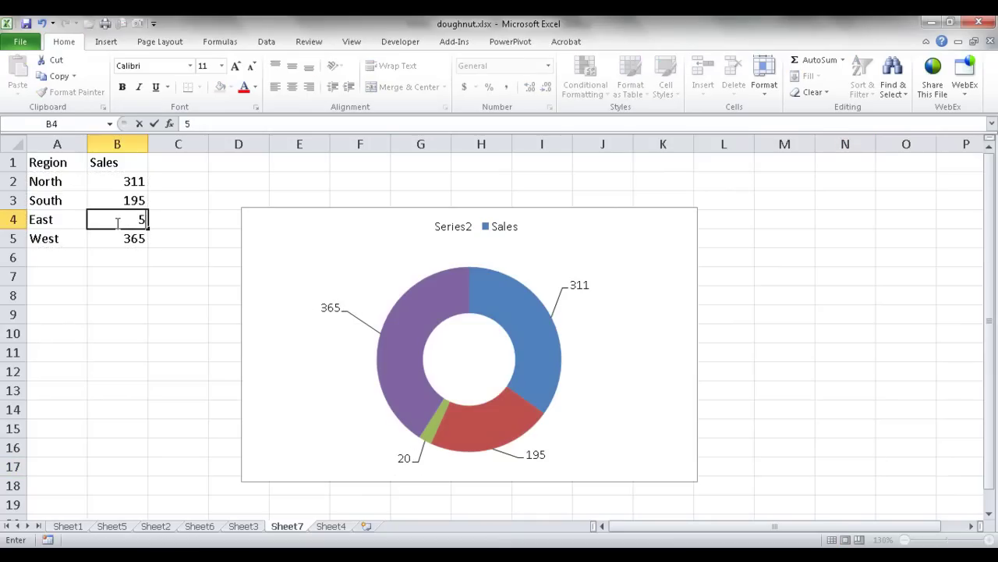
text(00)
key(Return)
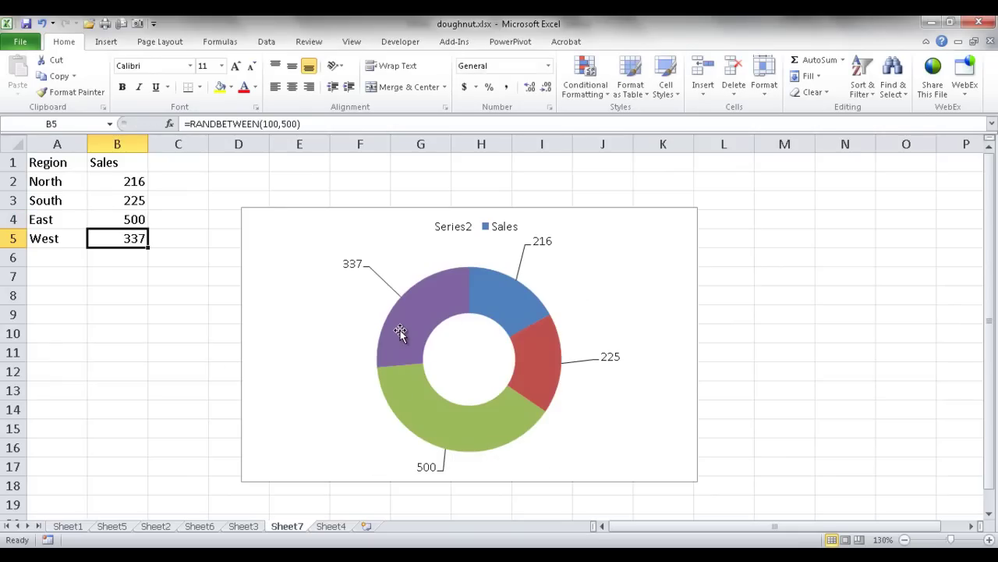
mouse_move(400, 332)
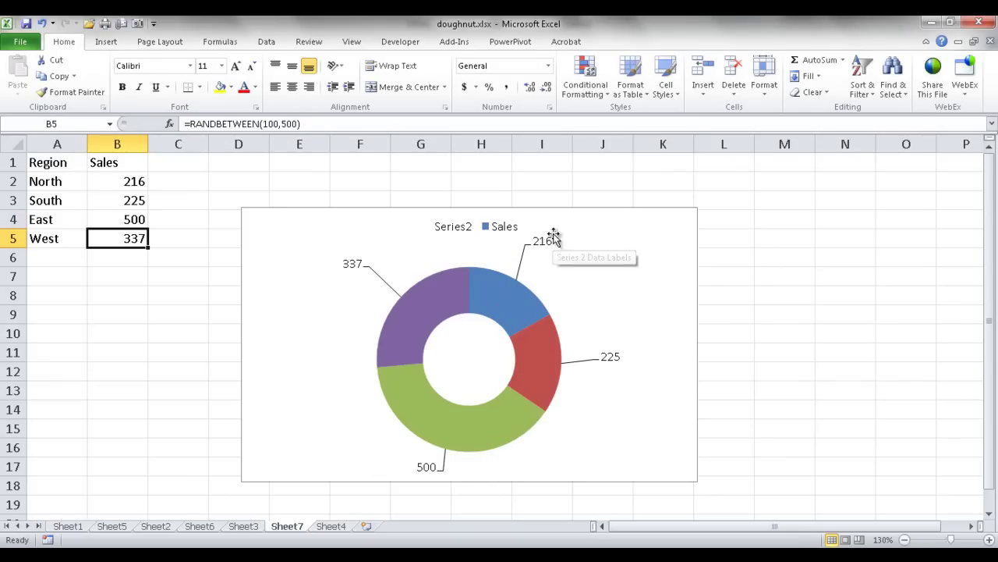
- Add value labels to every Sales doughnut slice and drag the 337 label to the left of the ring
click(420, 408)
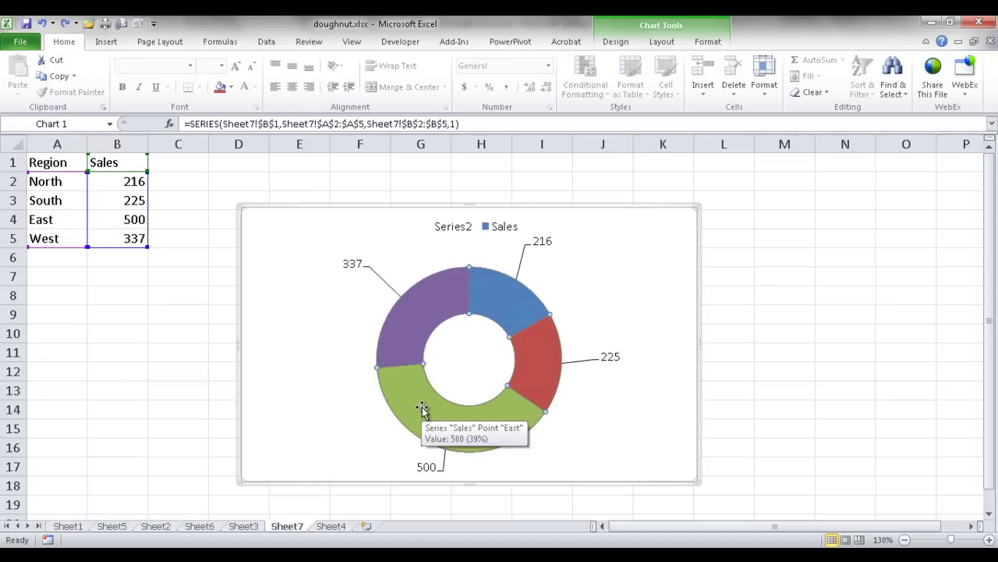
right_click(400, 347)
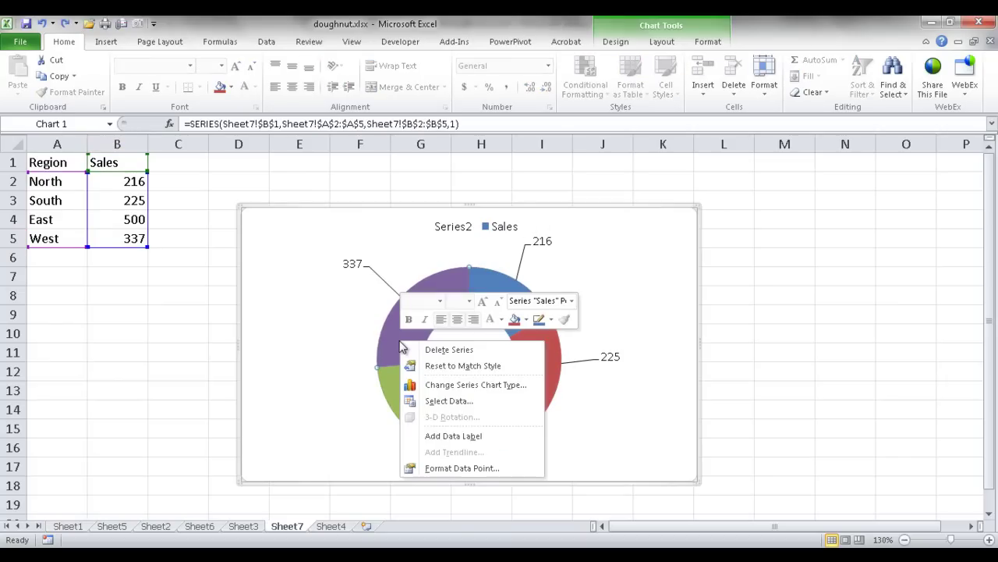
click(451, 436)
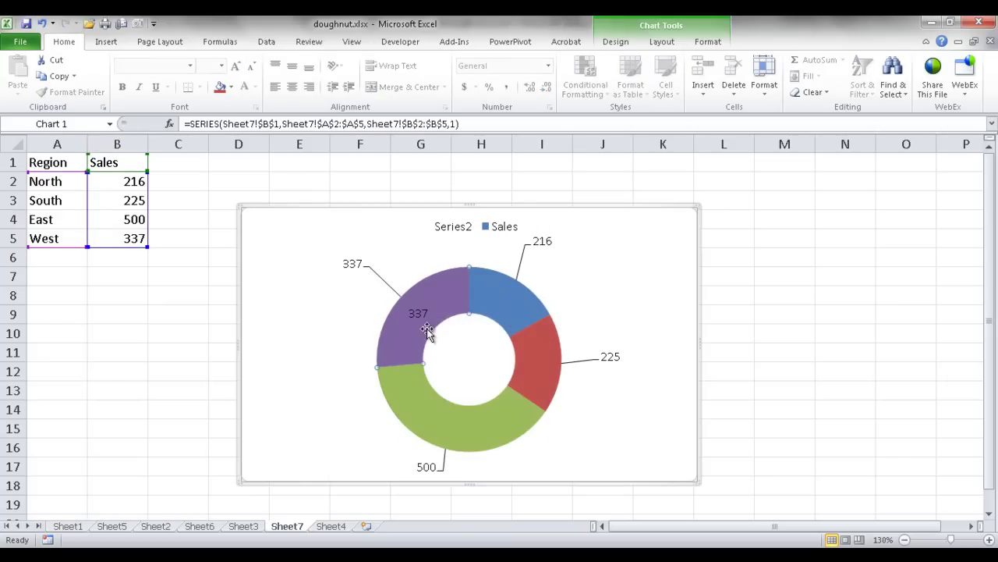
key(ctrl+z)
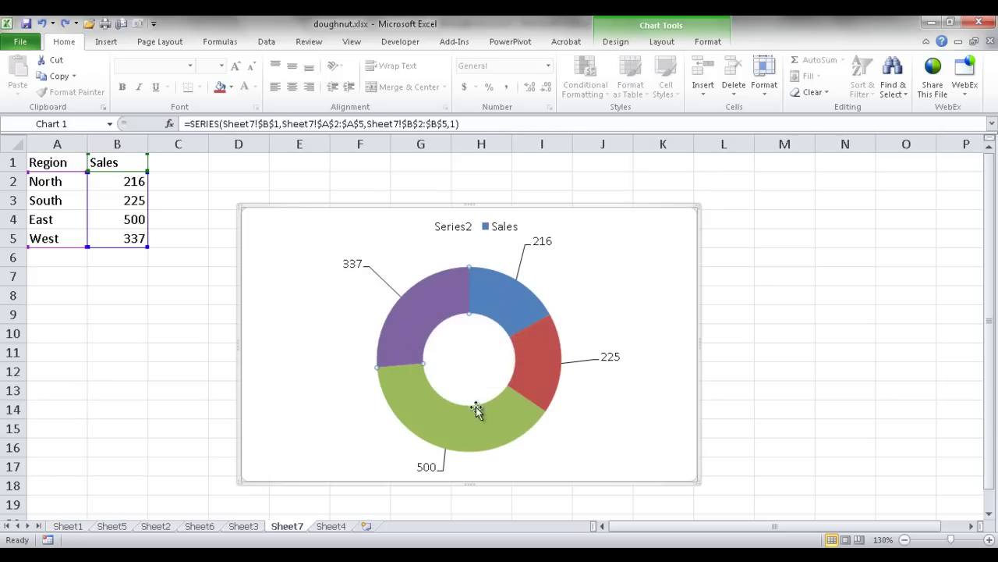
click(574, 438)
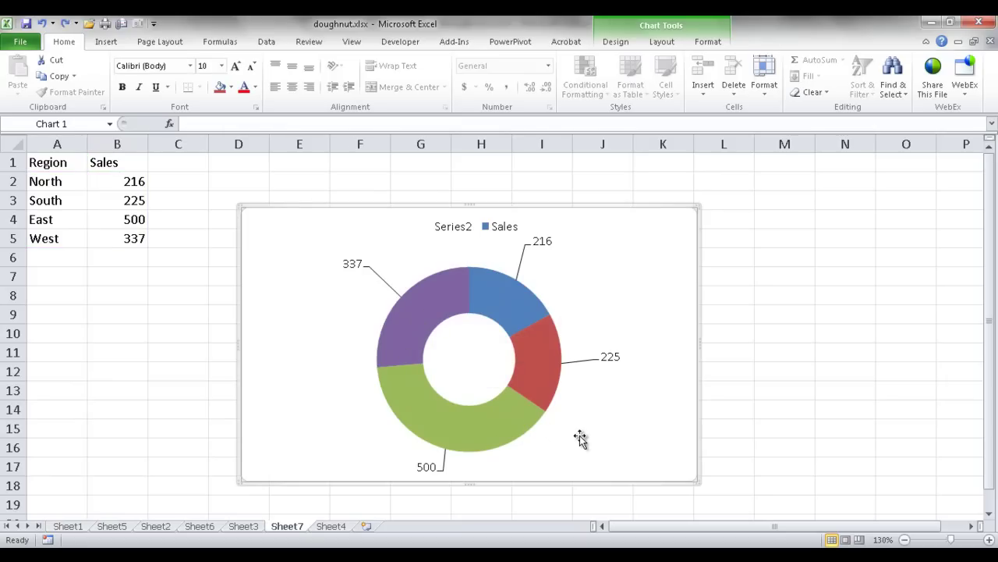
click(511, 419)
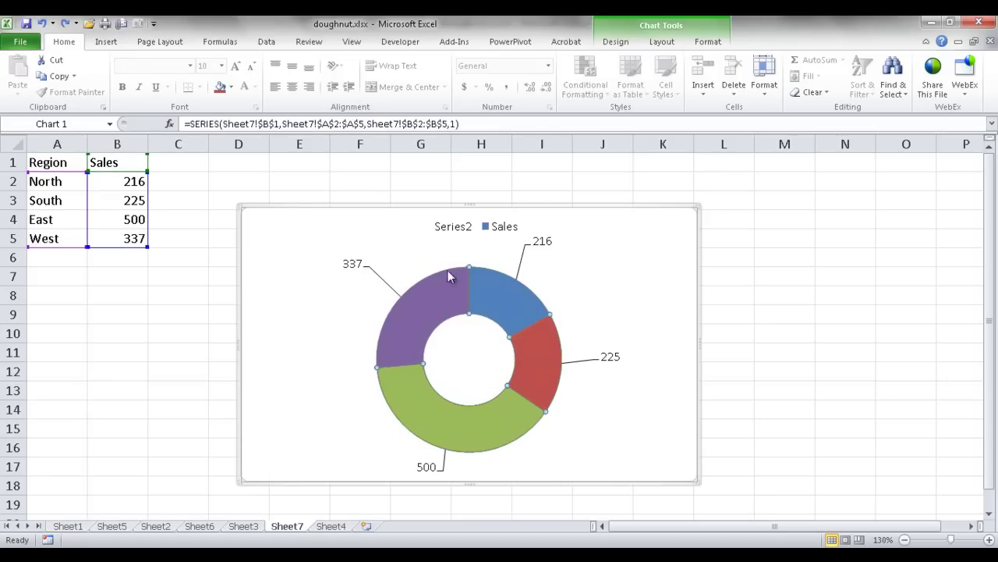
right_click(513, 422)
click(557, 380)
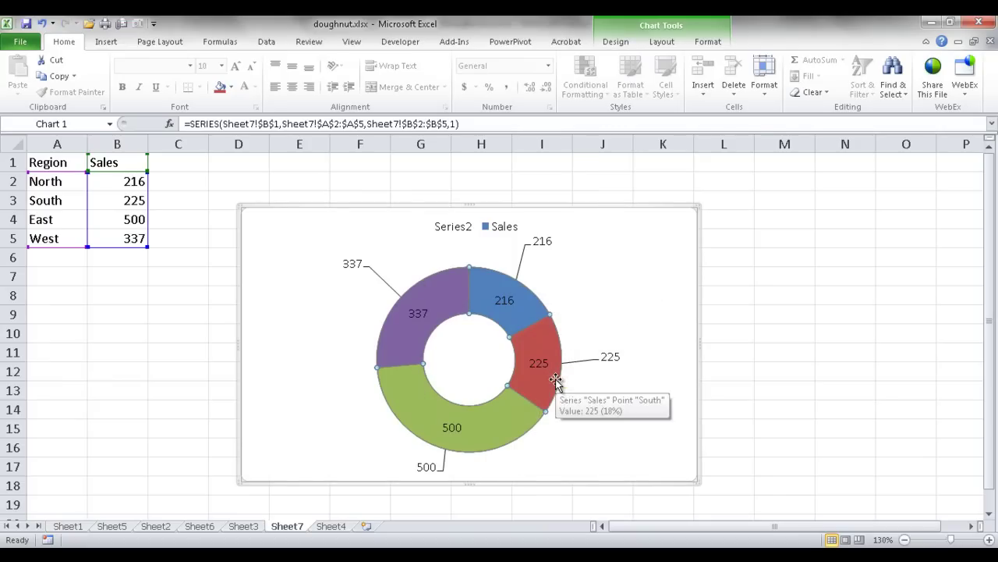
click(415, 314)
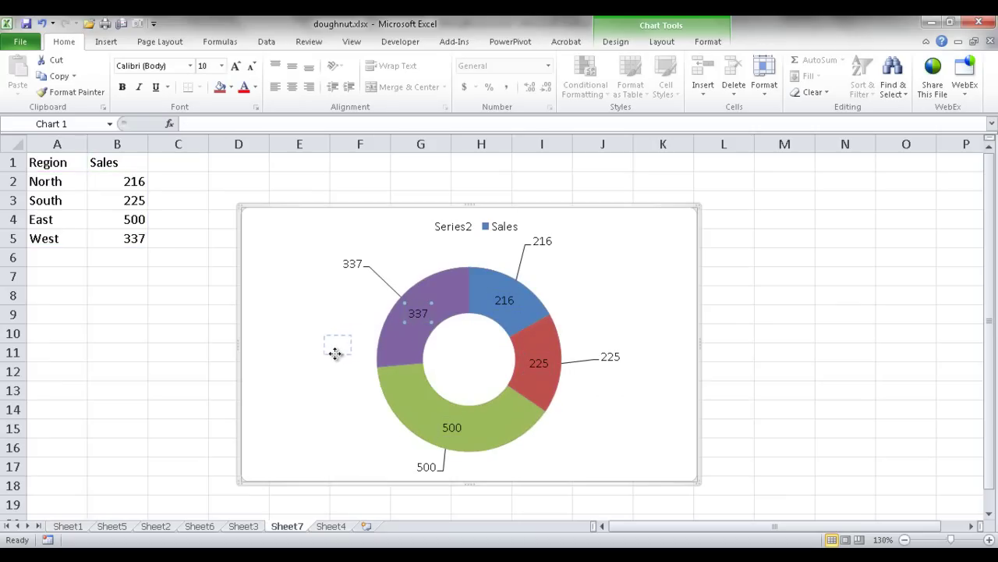
drag(320, 353, 321, 352)
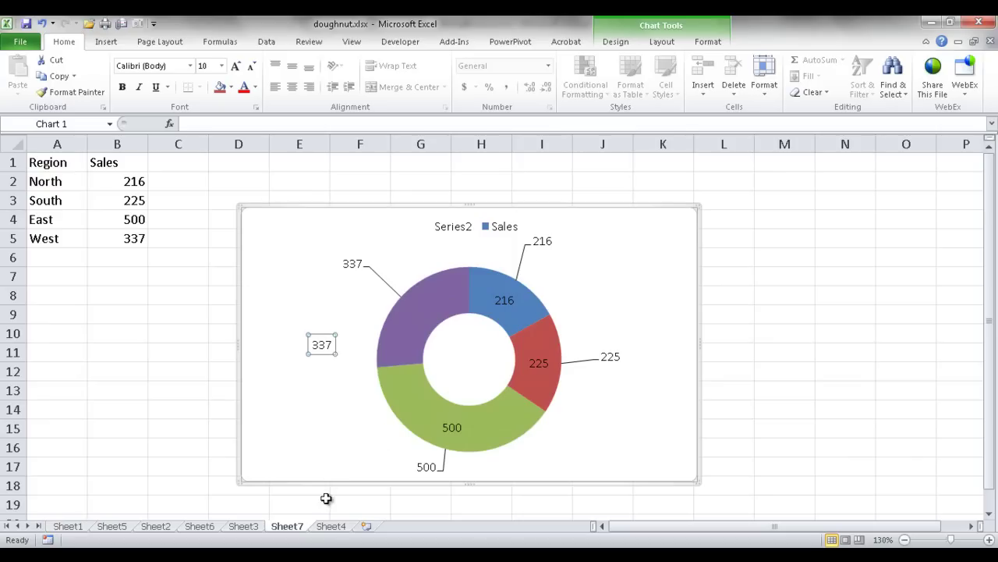
- Go to Sheet4 to view the CEO-centred role doughnut with COO, CFO and CIO rings
click(331, 527)
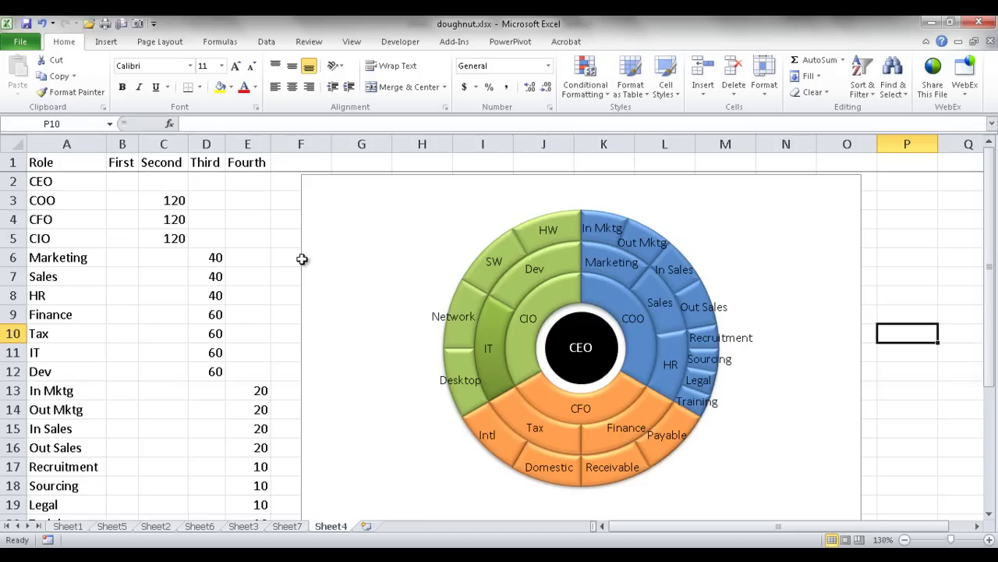
- Insert a new worksheet Sheet8, zoom it to 130%, and return to Sheet4
click(366, 527)
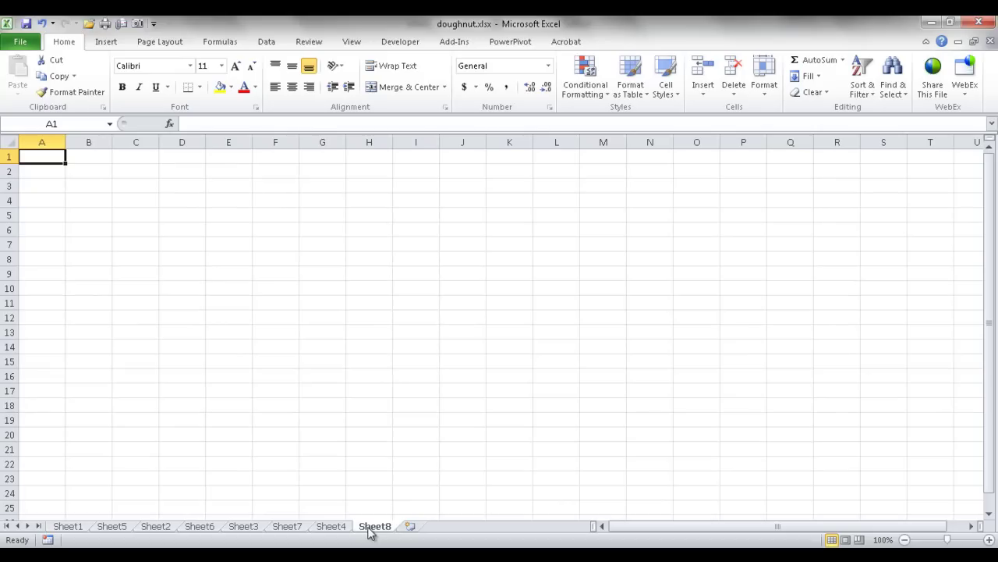
click(989, 540)
click(989, 540)
click(989, 540)
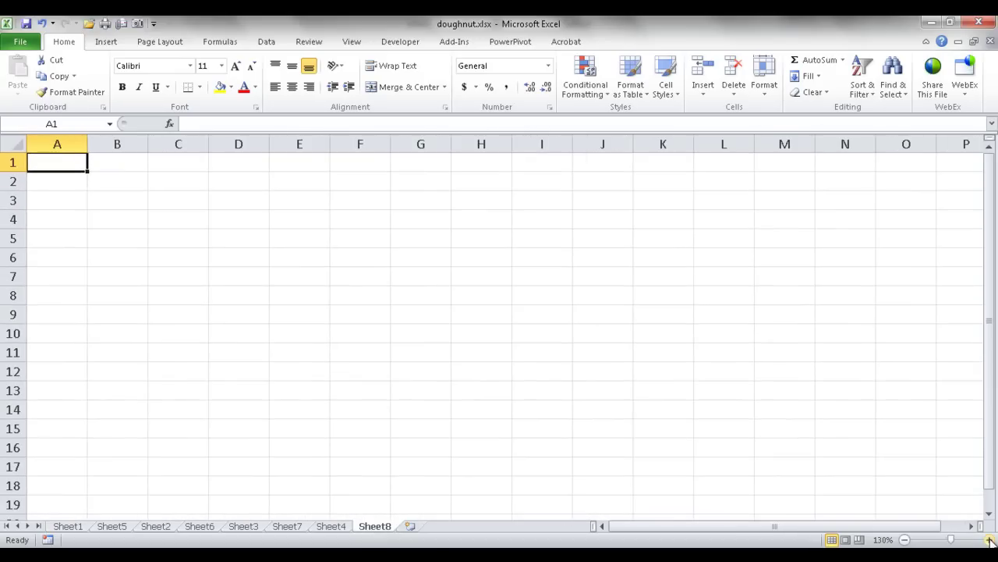
click(334, 527)
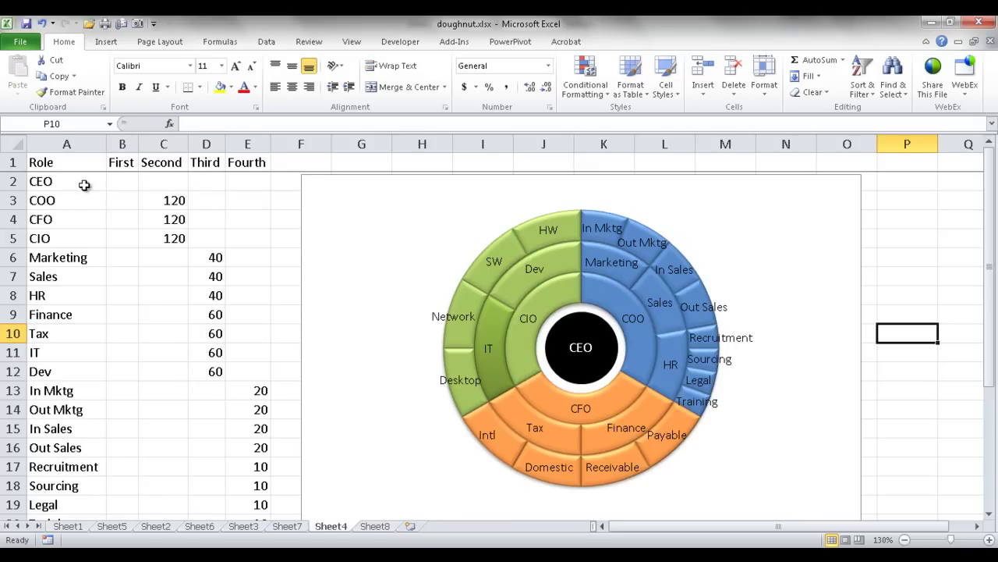
- Copy the Role table A1:D12, CEO through Dev, and paste it into Sheet8 at A1
drag(39, 186, 226, 378)
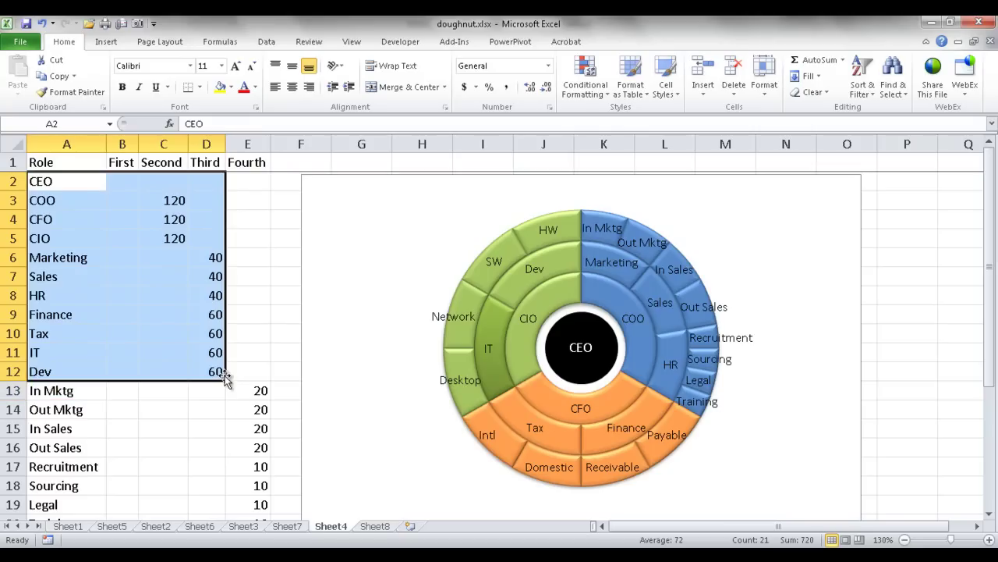
key(ctrl+c)
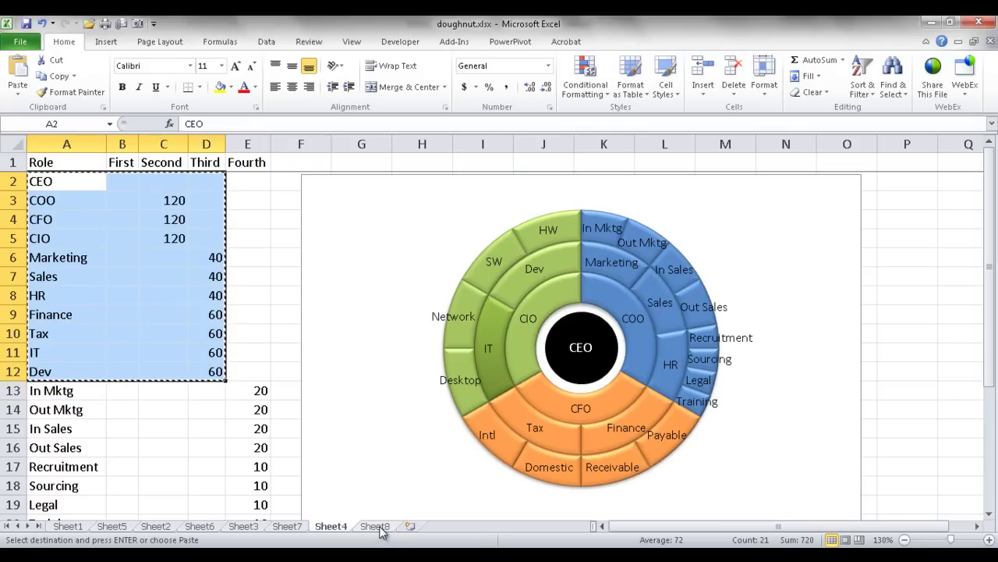
drag(65, 161, 204, 369)
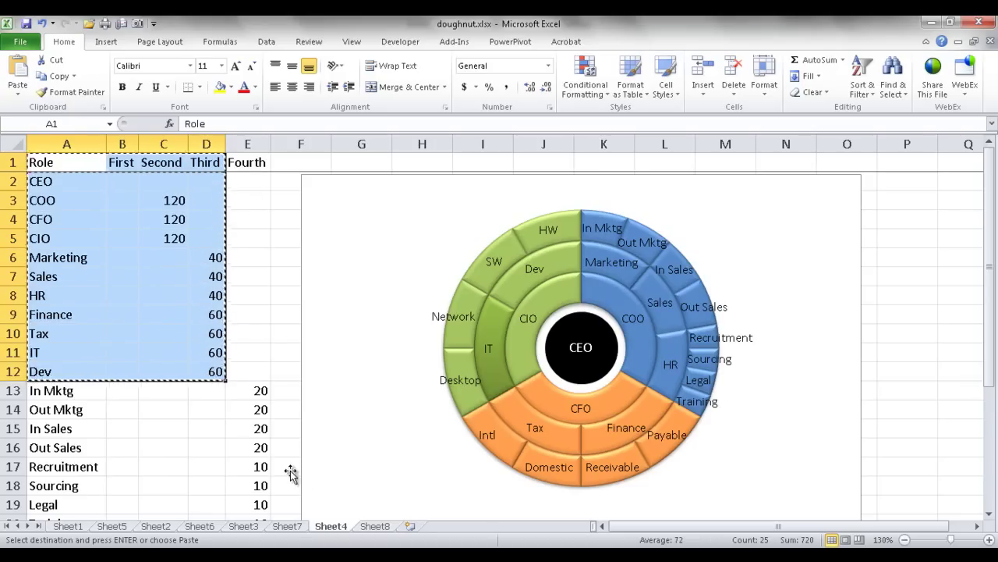
click(376, 526)
key(ctrl+v)
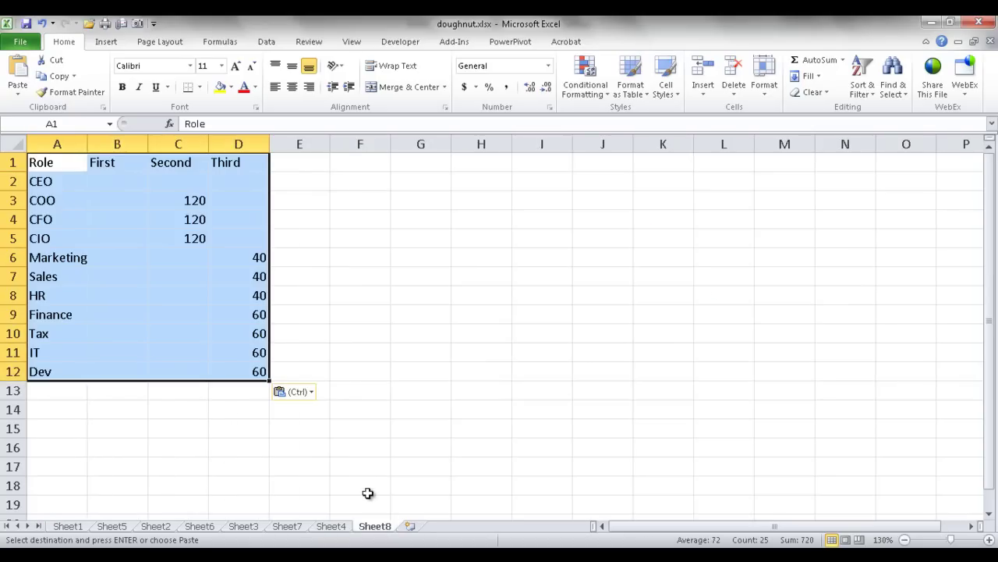
click(378, 355)
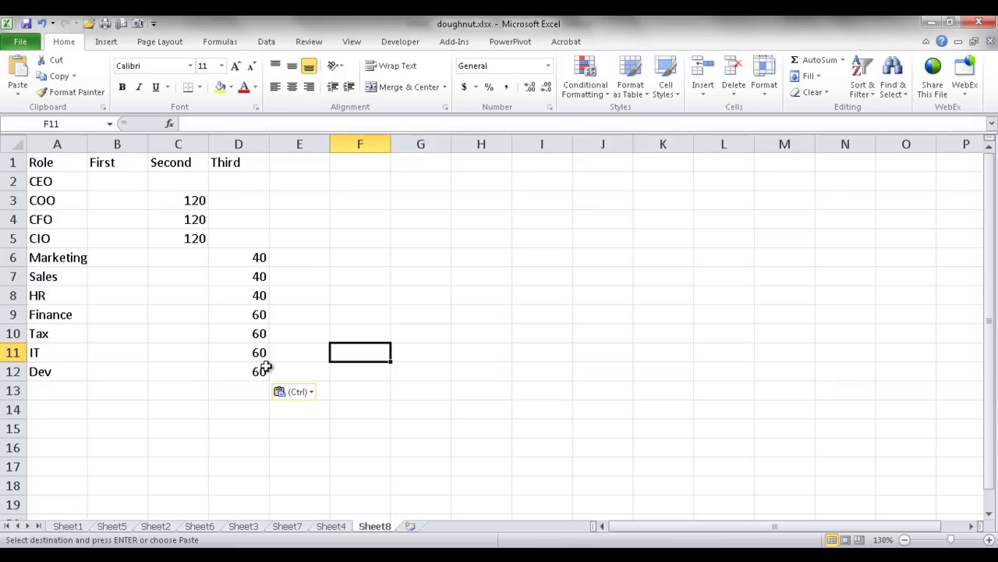
- Insert a doughnut chart from the A1:D12 role data on Sheet8
drag(260, 370, 53, 164)
click(106, 41)
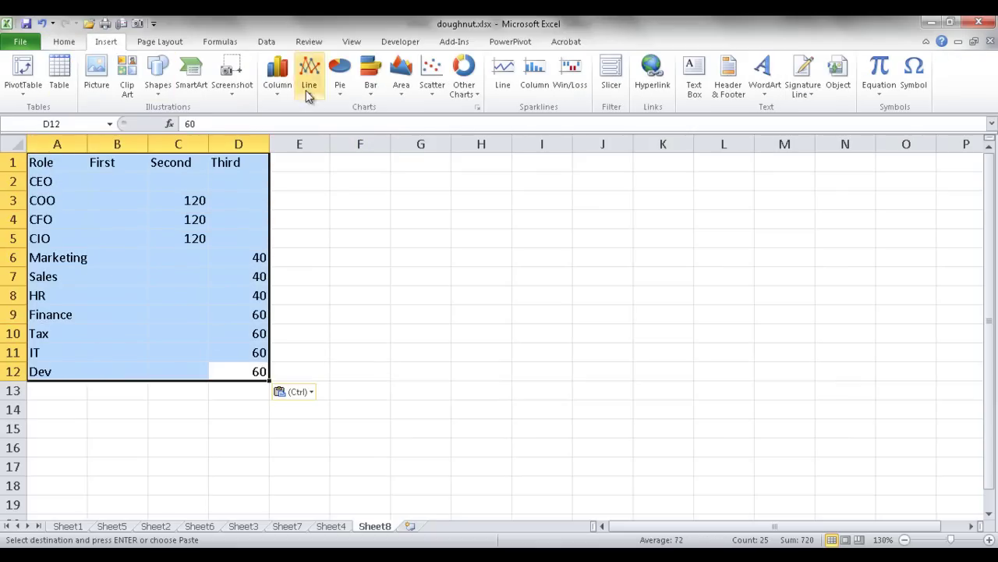
click(468, 92)
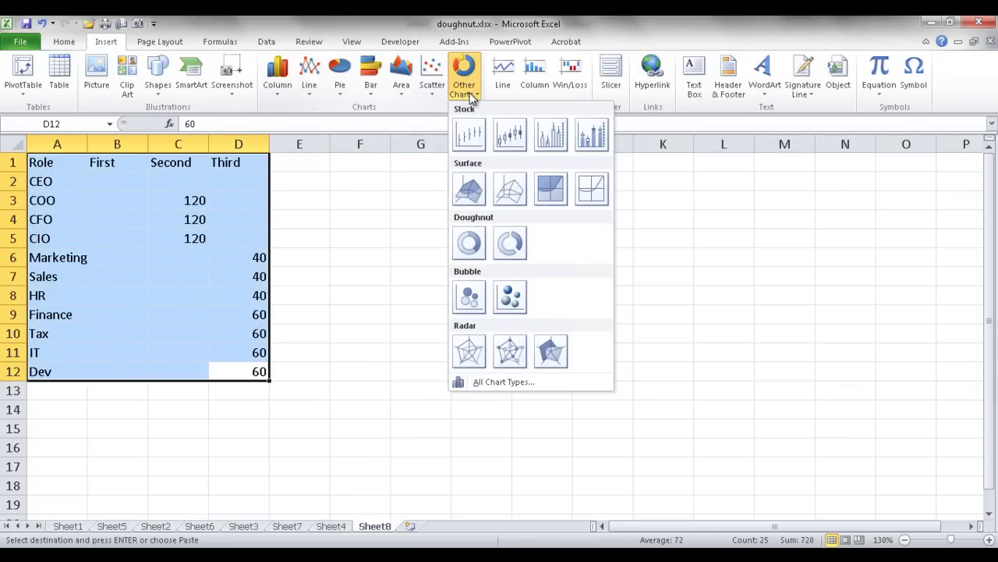
click(471, 240)
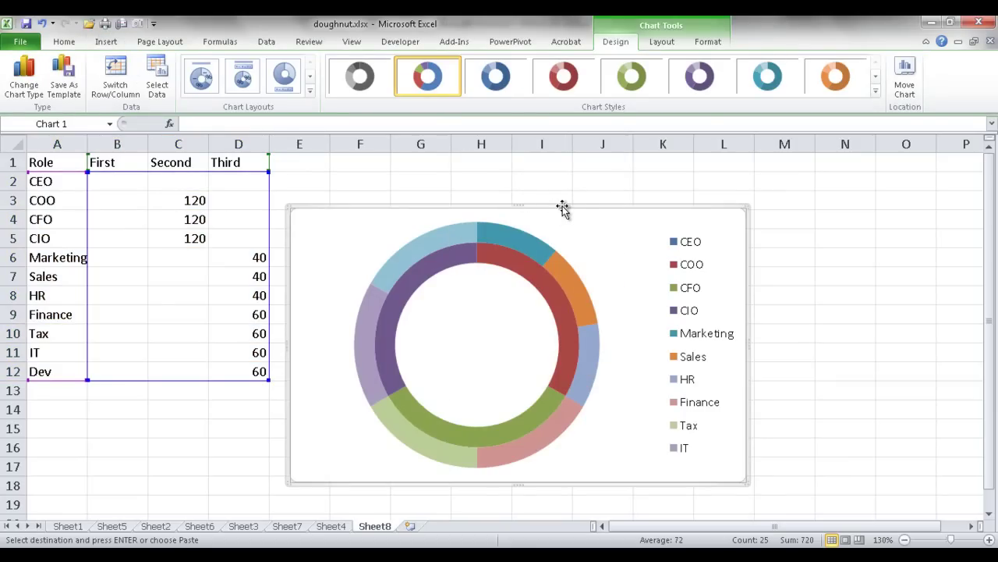
- Move the doughnut chart beside the data and delete its legend
drag(582, 205, 624, 193)
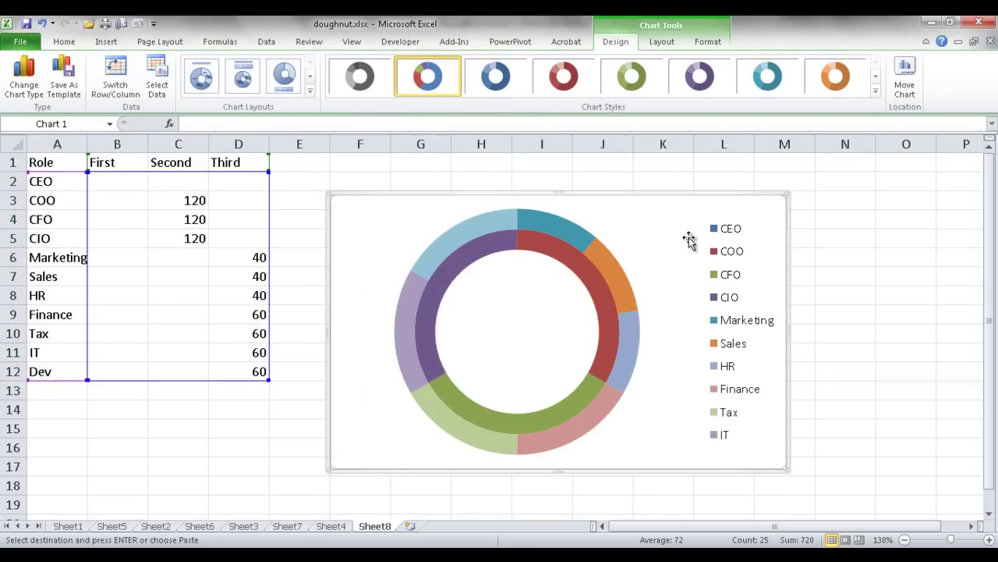
click(726, 257)
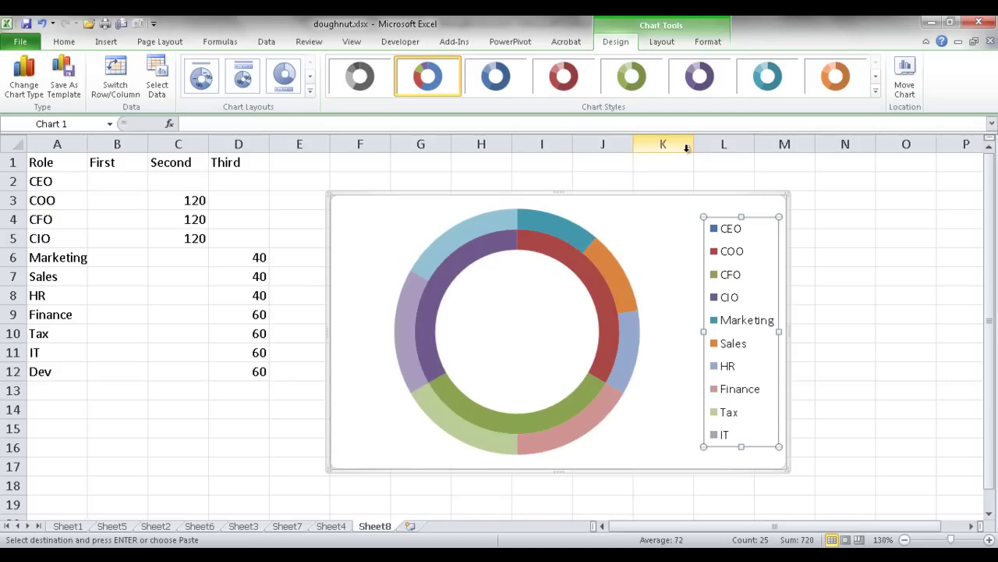
key(Delete)
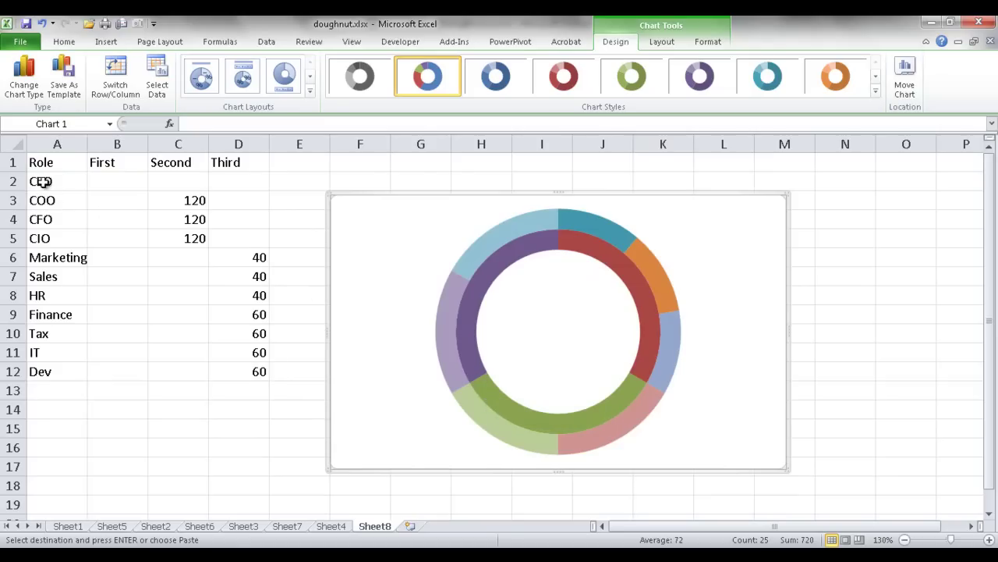
mouse_move(544, 243)
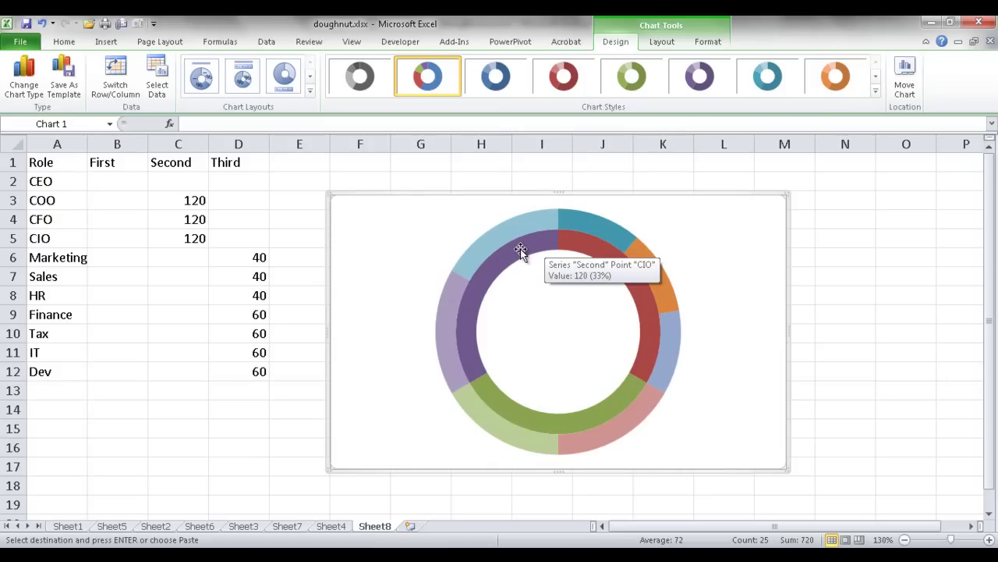
mouse_move(631, 279)
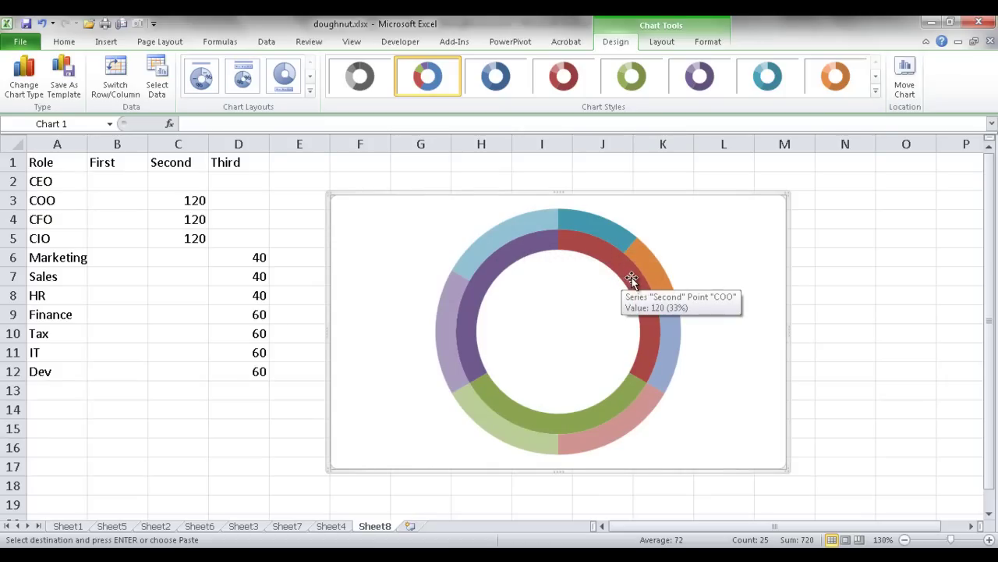
mouse_move(588, 419)
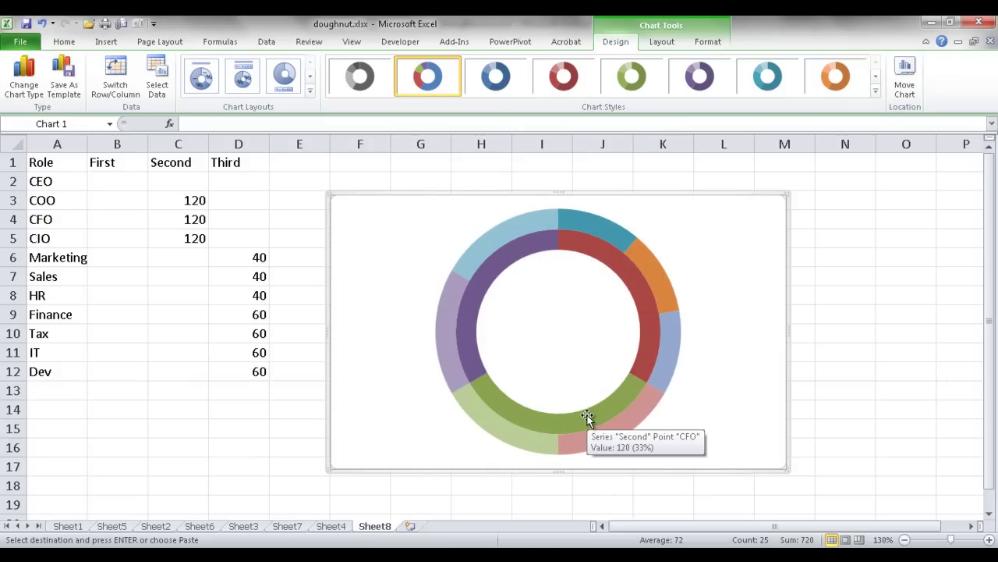
- Add value labels to the inner Second ring of the doughnut
right_click(514, 406)
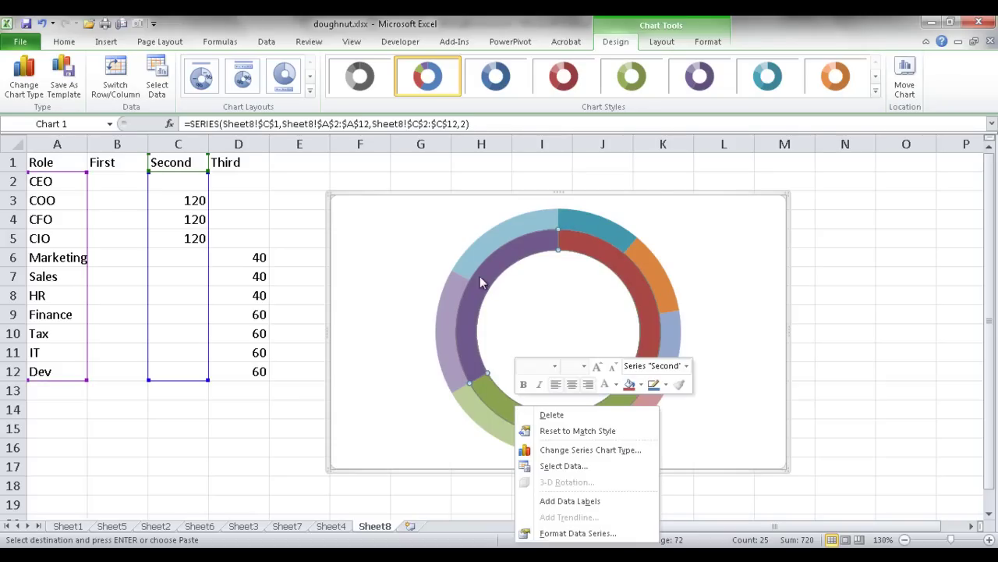
click(633, 502)
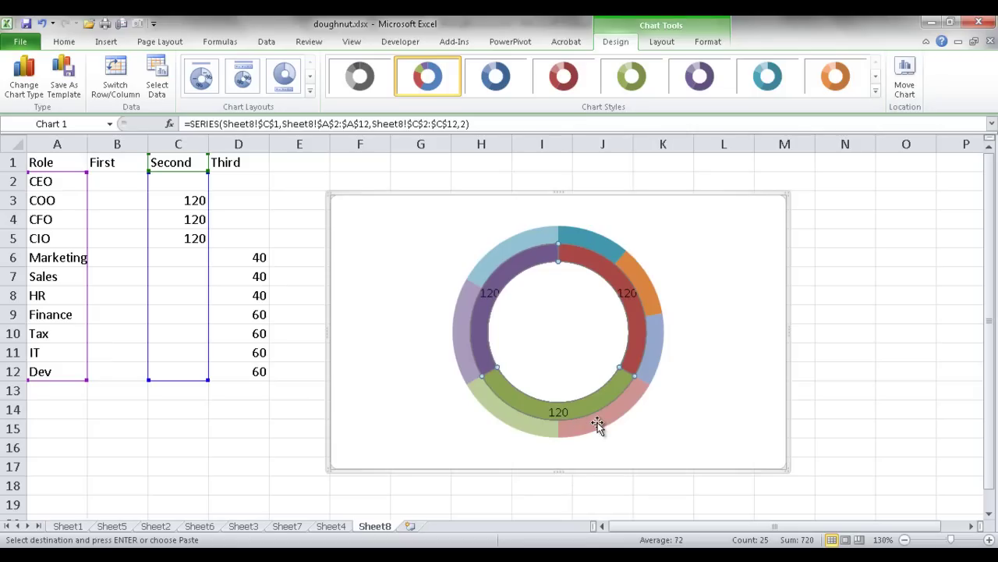
click(562, 414)
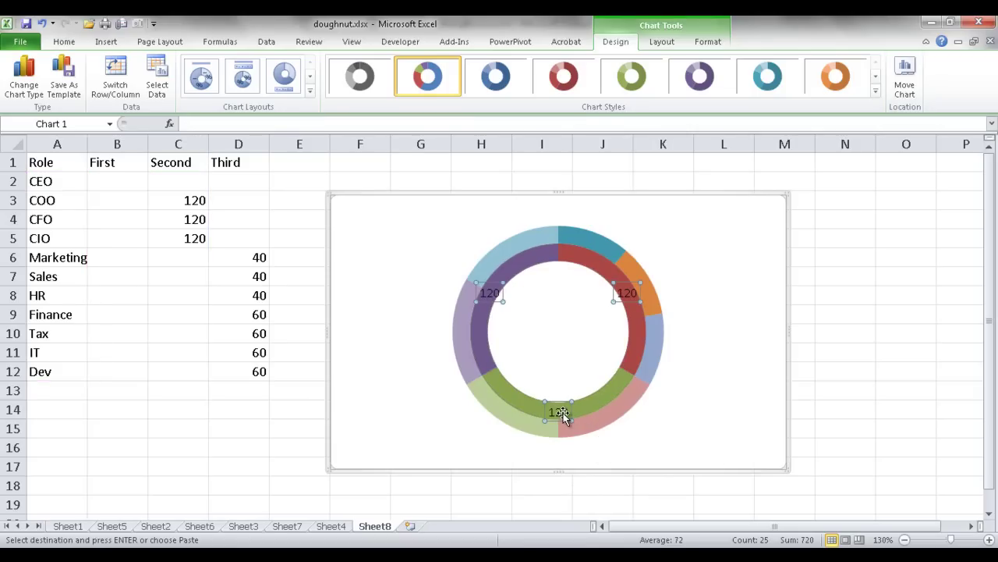
- Format the inner ring labels to show category names COO, CFO and CIO without values
right_click(566, 419)
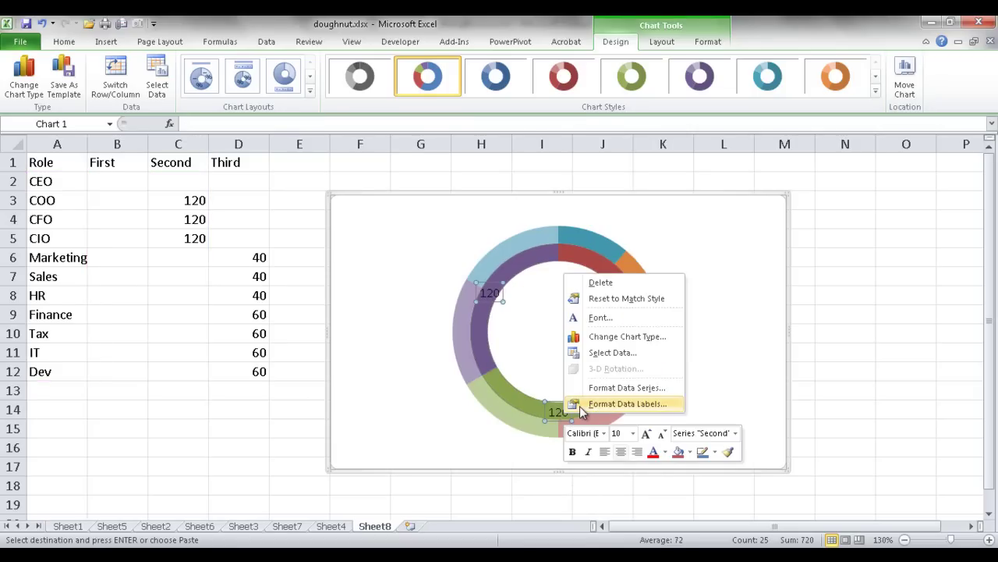
click(607, 404)
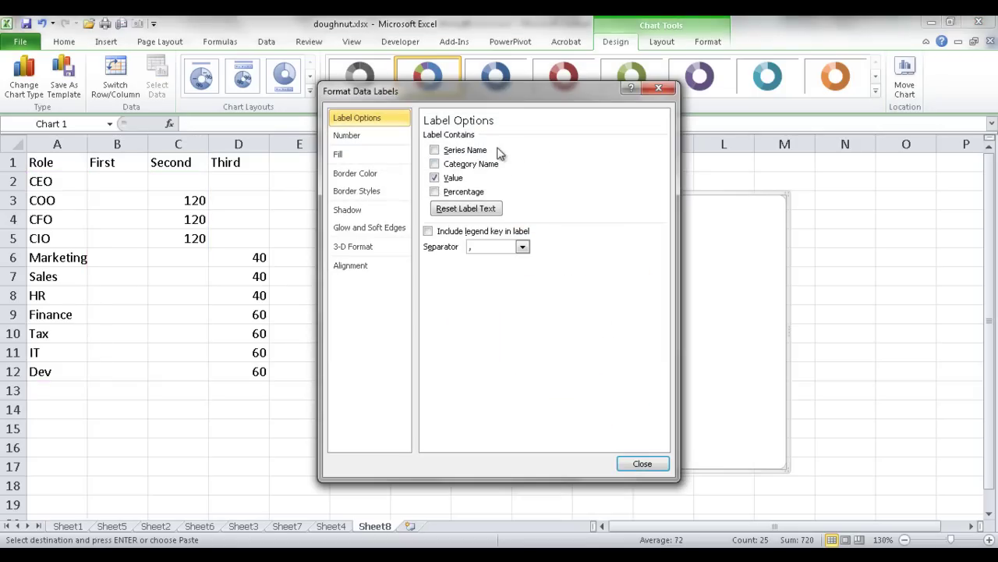
click(434, 166)
drag(436, 90, 244, 108)
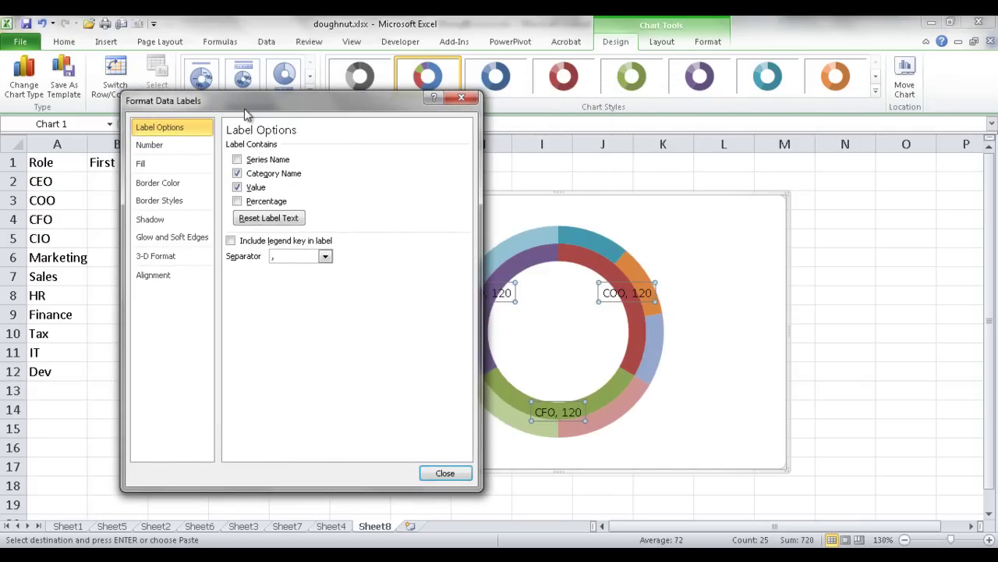
click(241, 189)
click(446, 473)
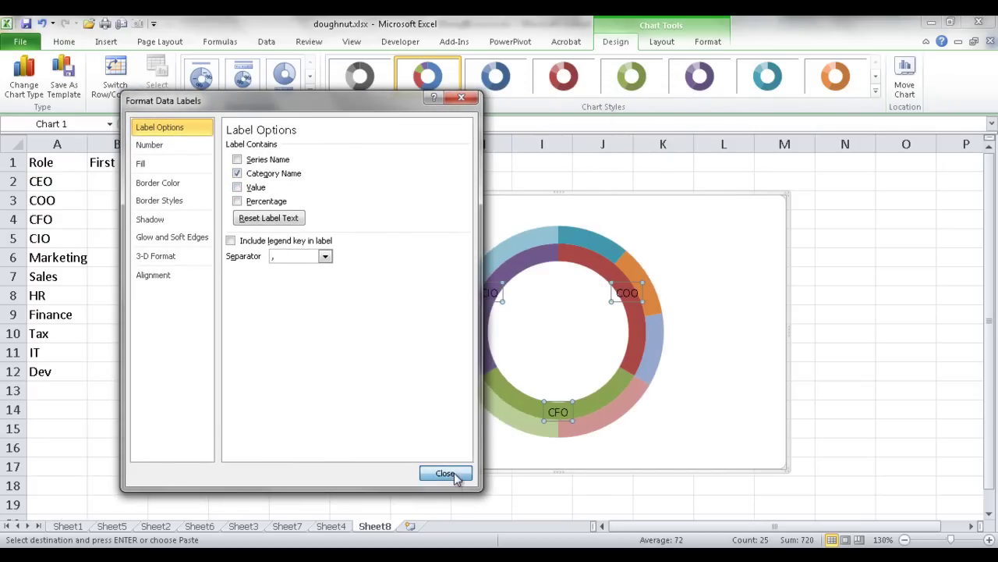
click(606, 419)
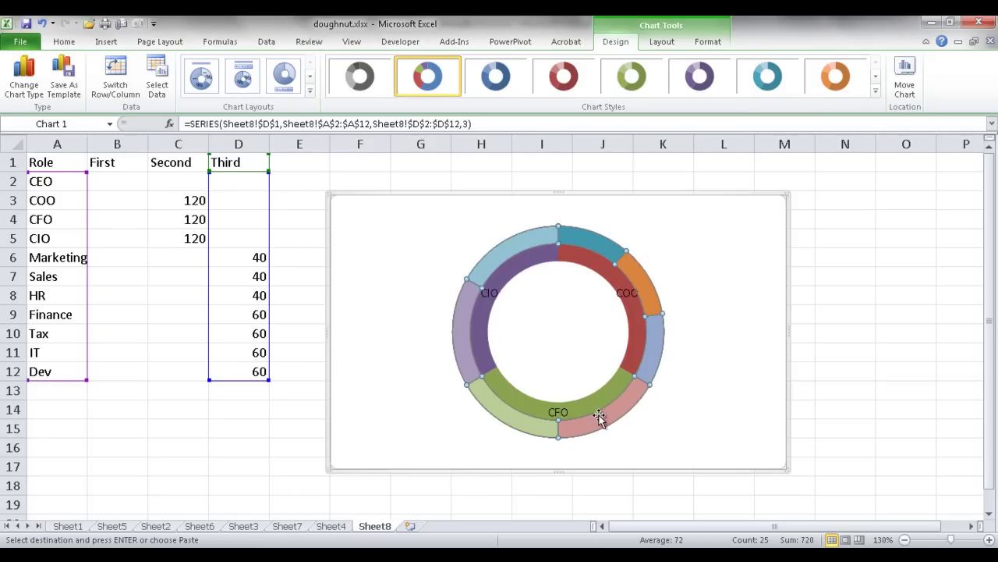
- Label the outer ring with department names such as Marketing, Sales, HR and Dev instead of values
right_click(607, 422)
click(680, 377)
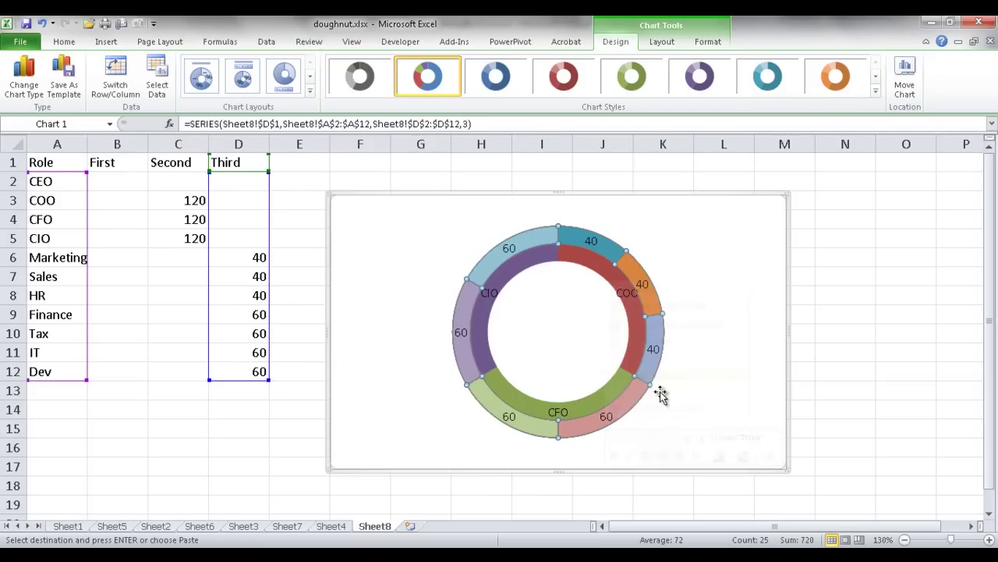
right_click(627, 405)
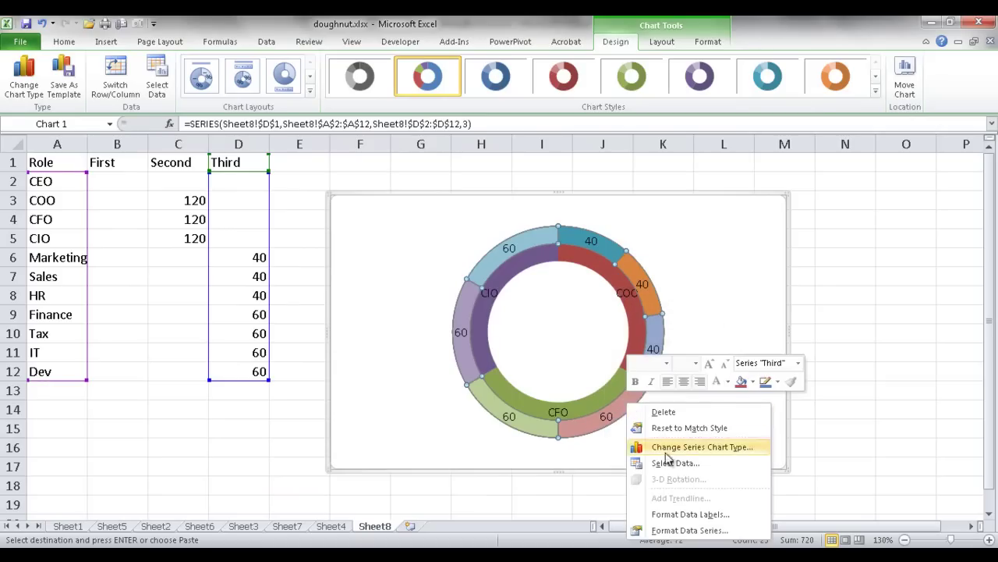
click(691, 514)
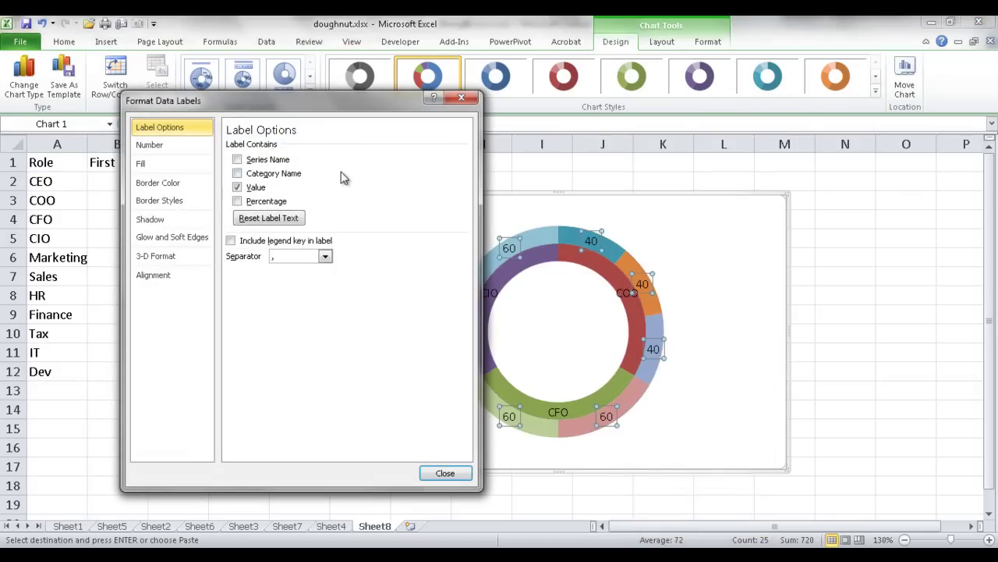
click(238, 173)
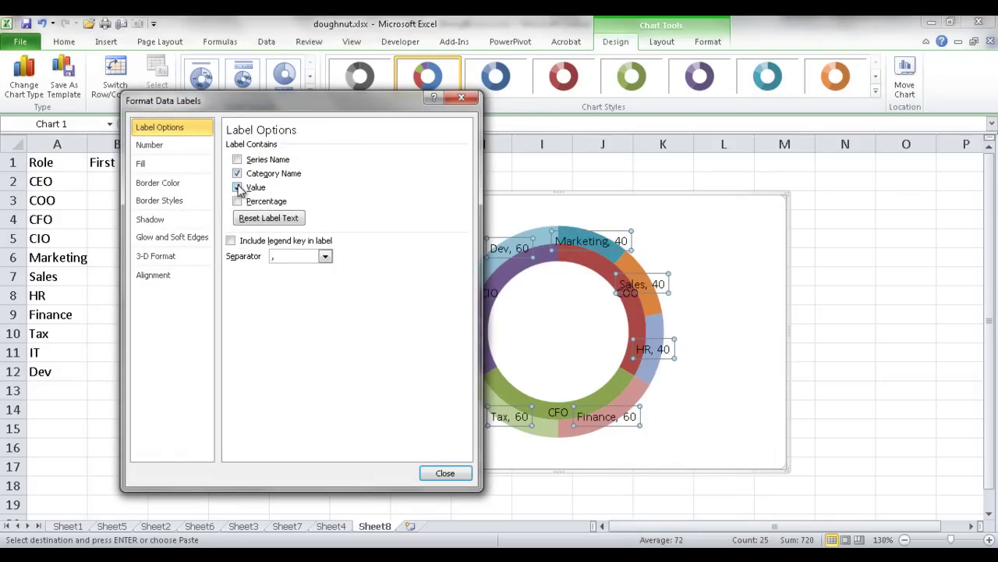
click(238, 188)
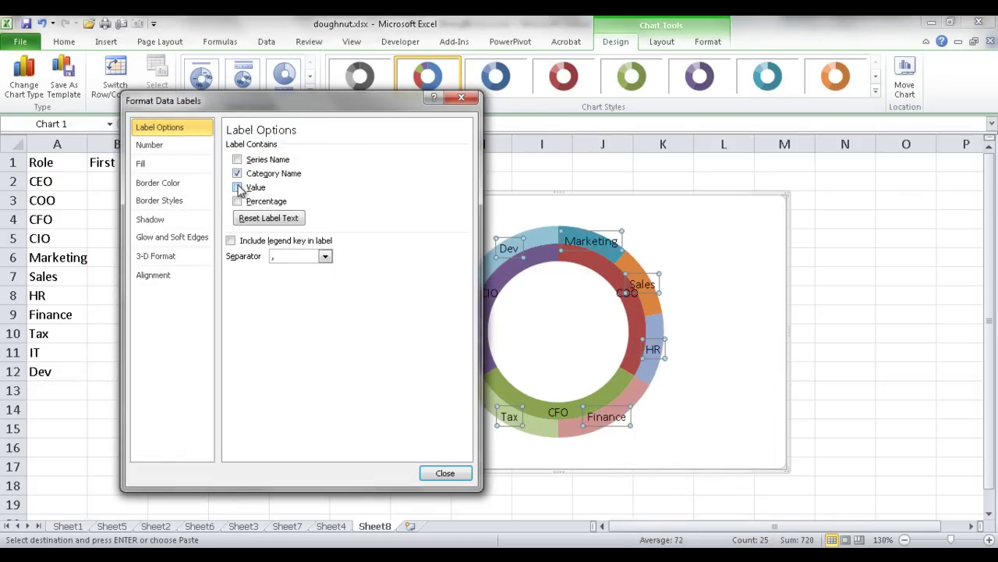
click(445, 474)
click(733, 382)
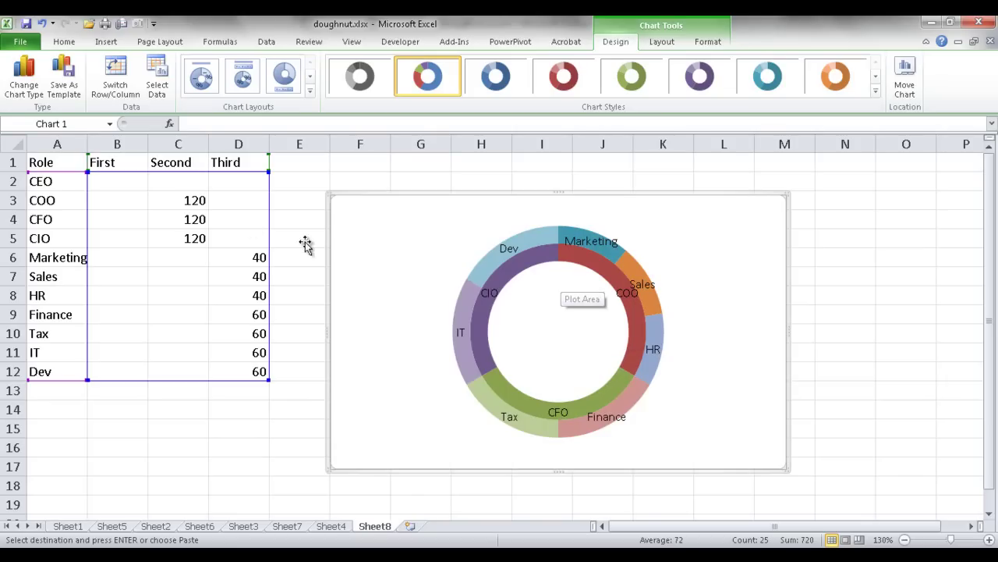
drag(186, 202, 187, 232)
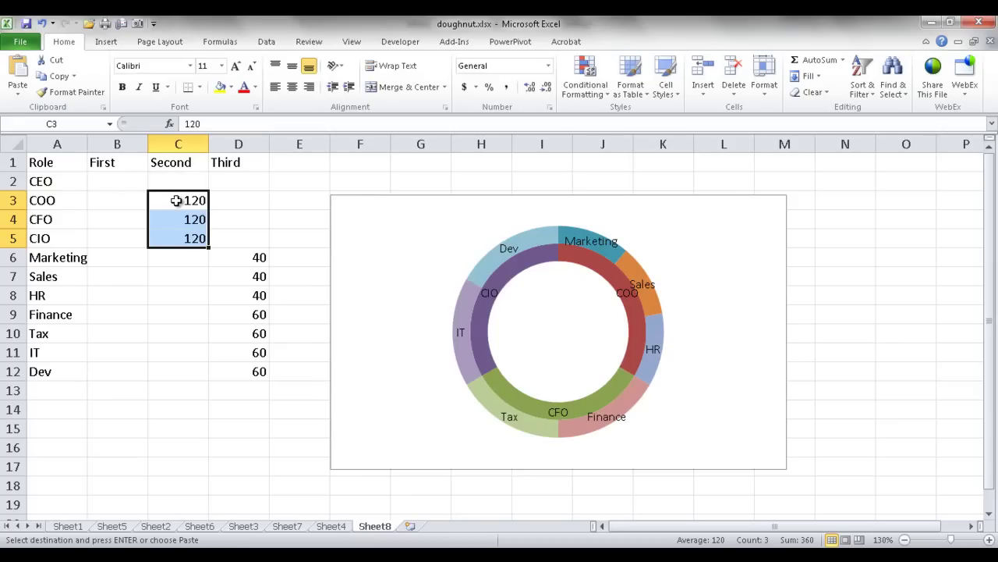
drag(78, 201, 82, 234)
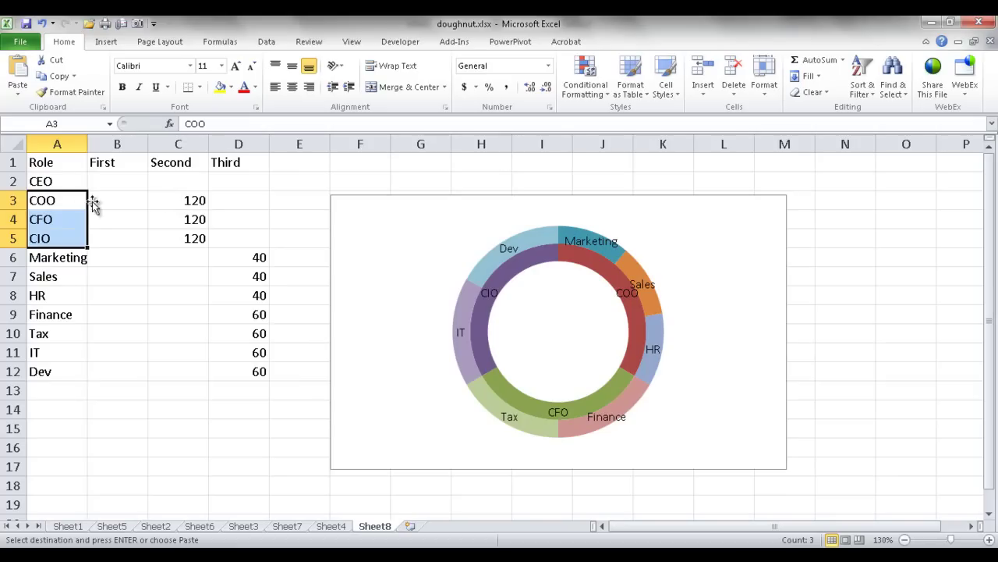
- Enter =360/3 in C3 and fill it down to C5 so COO, CFO and CIO equal 120
click(173, 200)
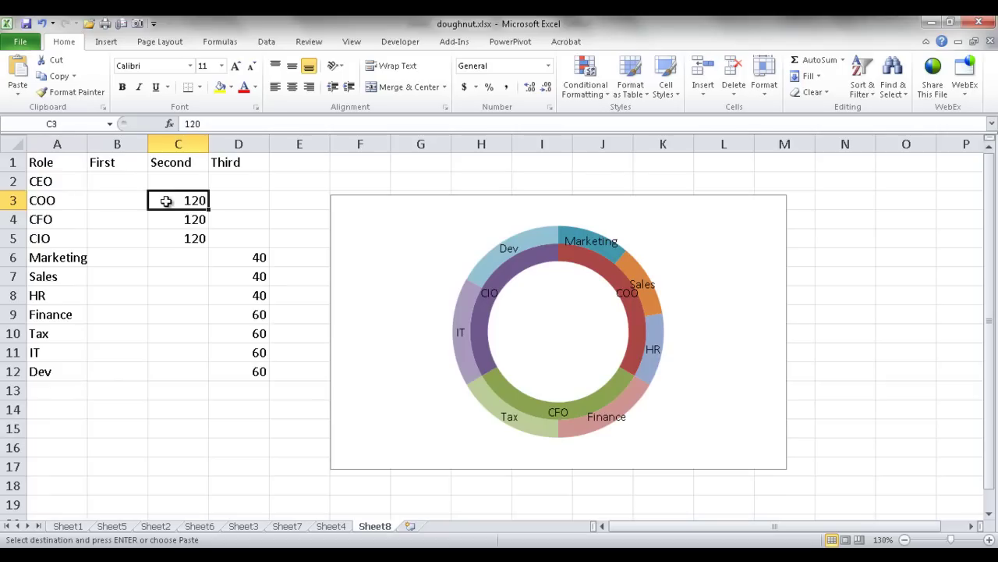
text(=)
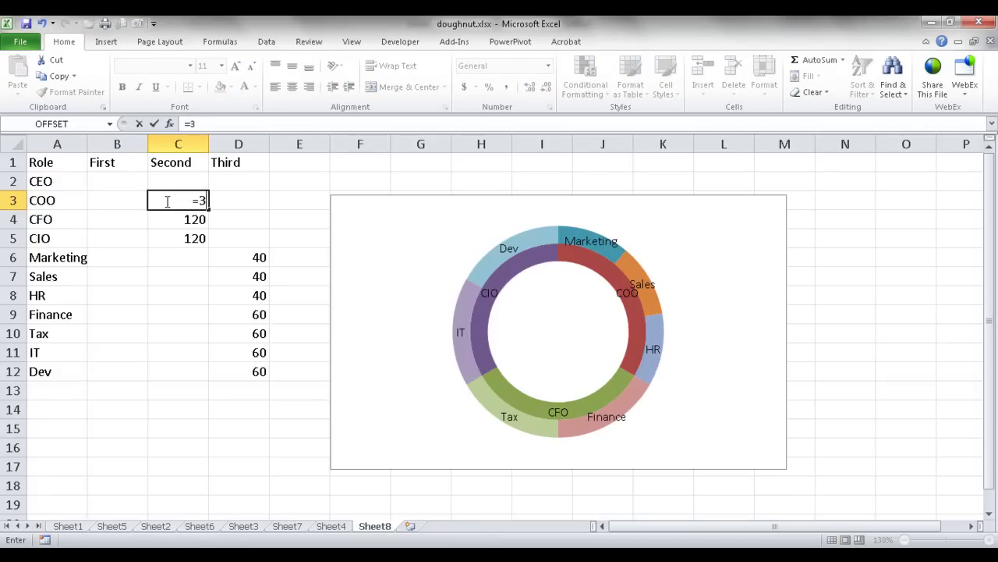
text(360/3)
key(Return)
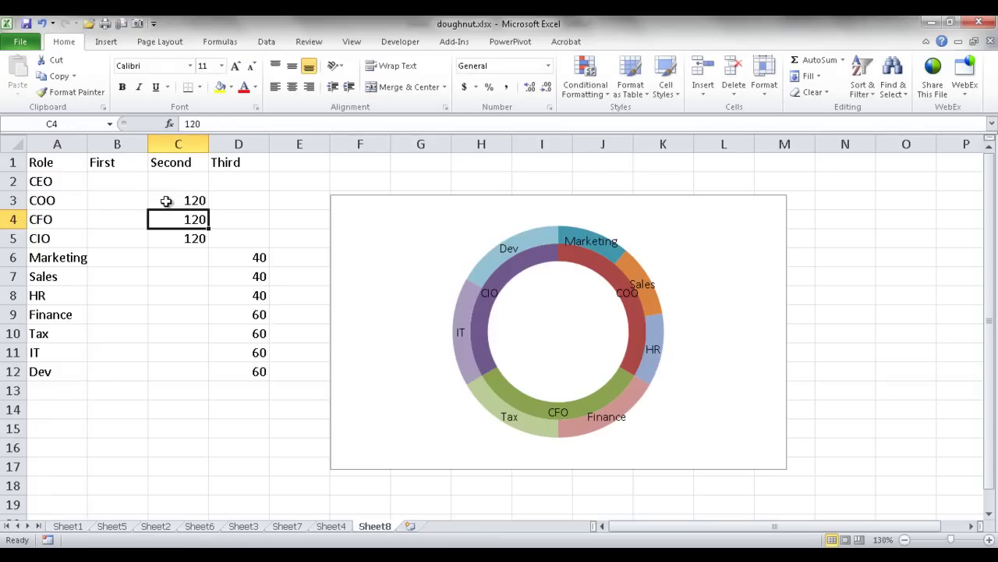
click(166, 201)
drag(209, 210, 211, 252)
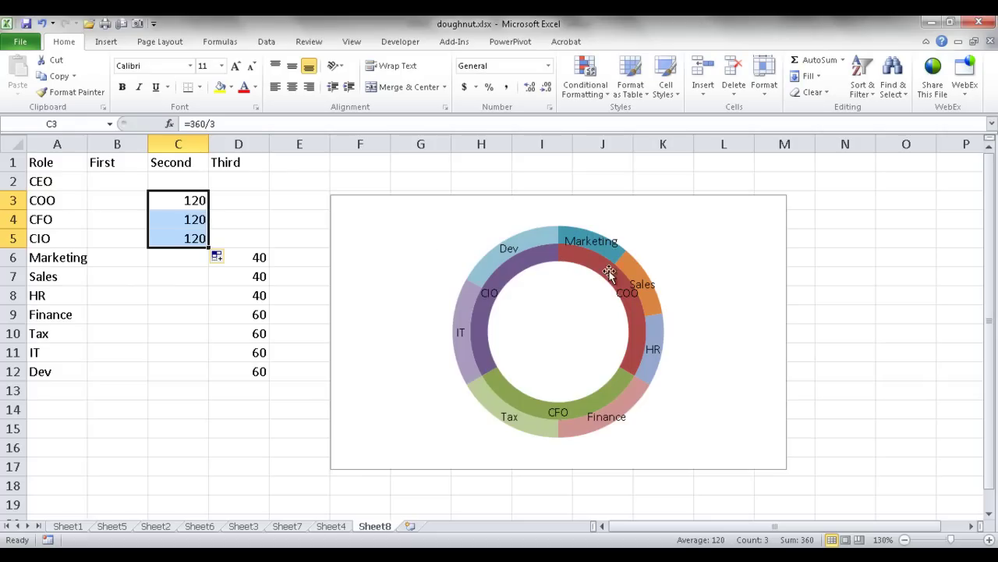
- Review the departments under COO and the 360/3 formula, then select Marketing's value in D6
mouse_move(641, 345)
click(74, 257)
click(68, 281)
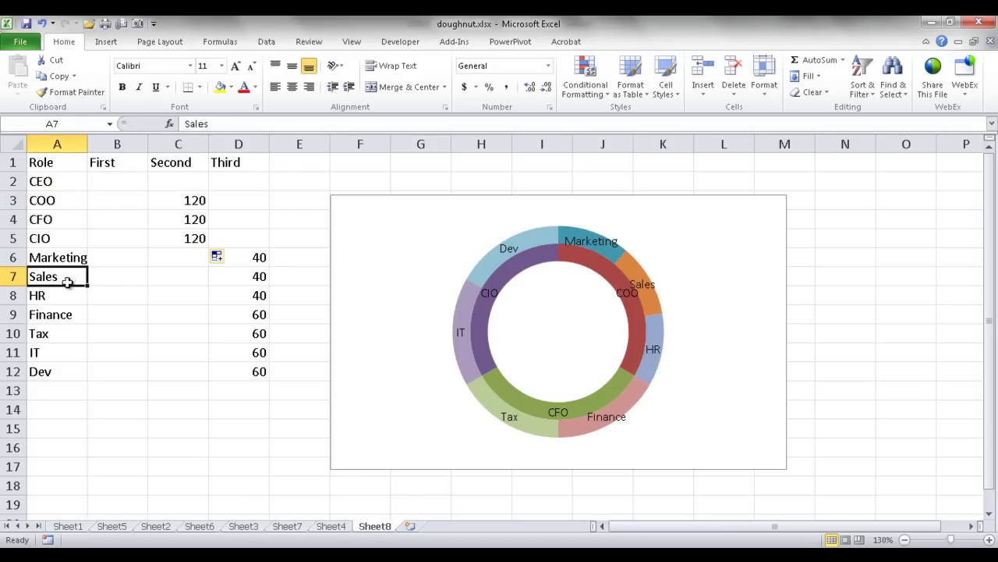
click(64, 293)
click(71, 260)
click(64, 277)
click(173, 201)
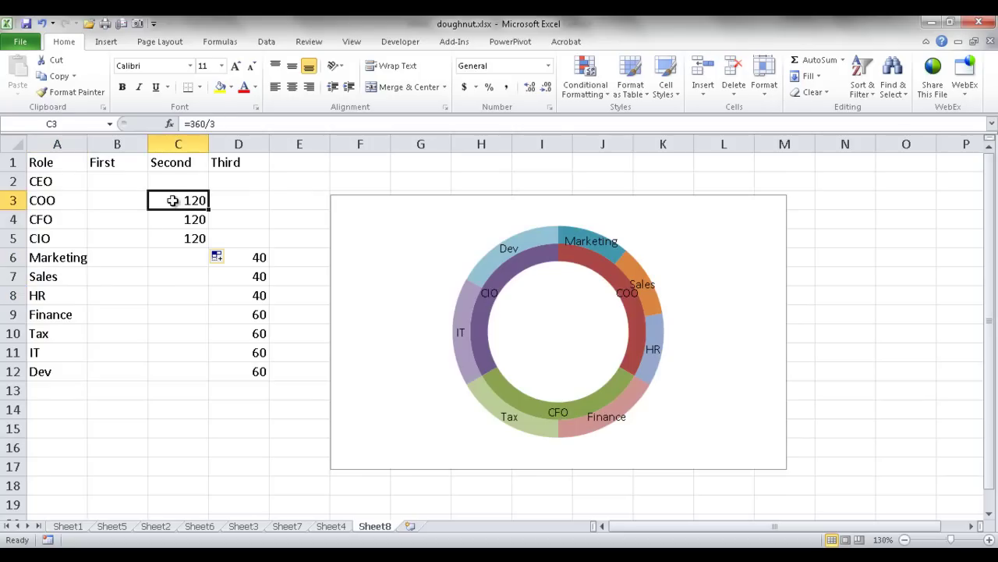
click(236, 257)
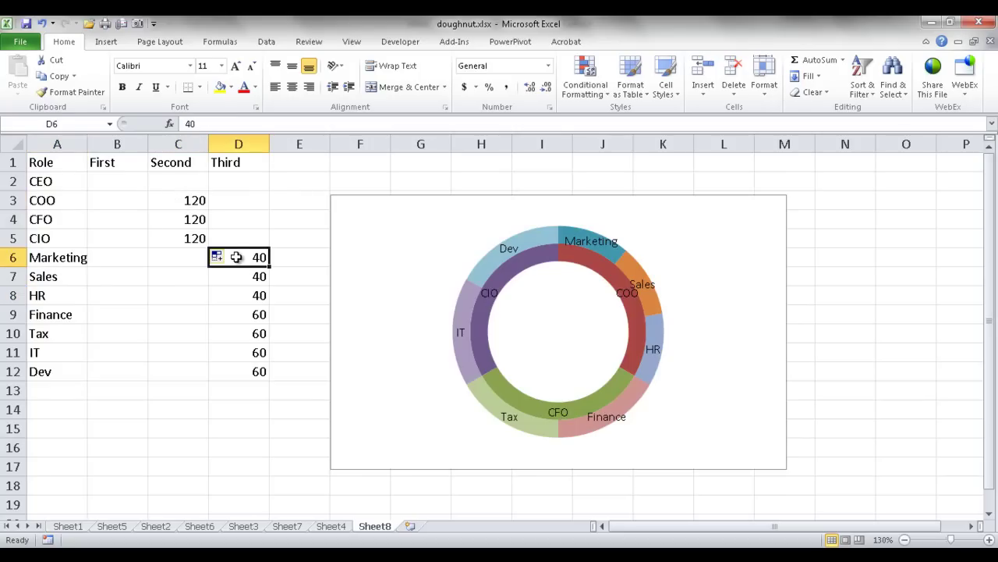
- Enter =120/3 in D6 and fill it down to D8 for Marketing, Sales and HR
drag(238, 262, 231, 287)
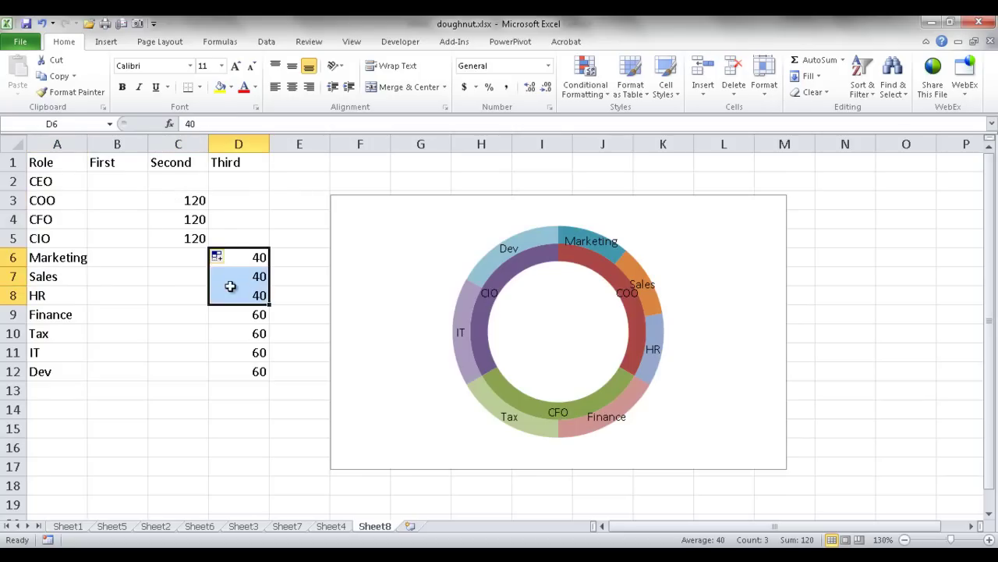
click(240, 257)
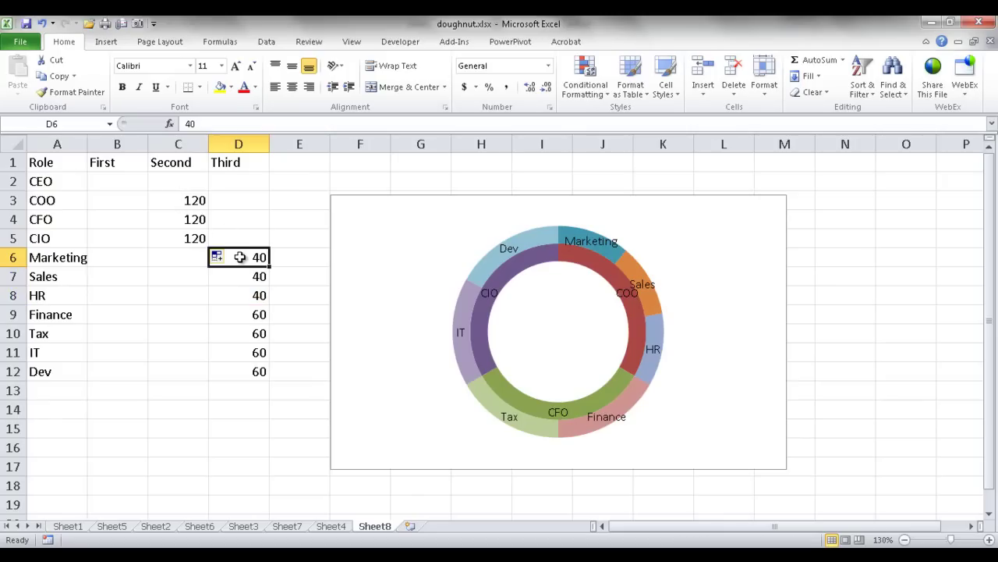
click(247, 272)
click(246, 258)
text(=12)
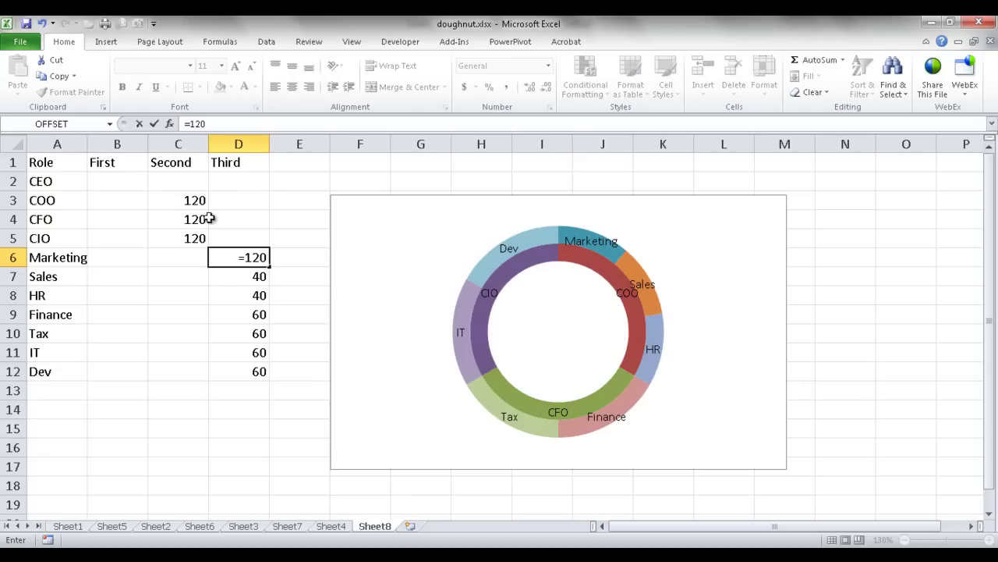
text(0/)
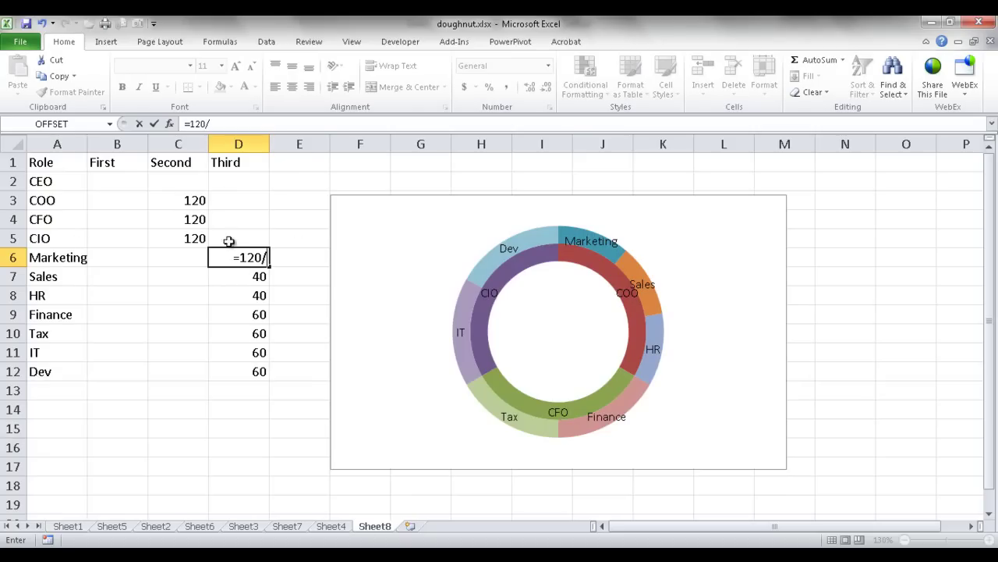
text(3)
key(Return)
click(241, 262)
drag(269, 267, 268, 303)
- Compare the Finance, Tax, IT and Dev roles and their values of 60
click(256, 315)
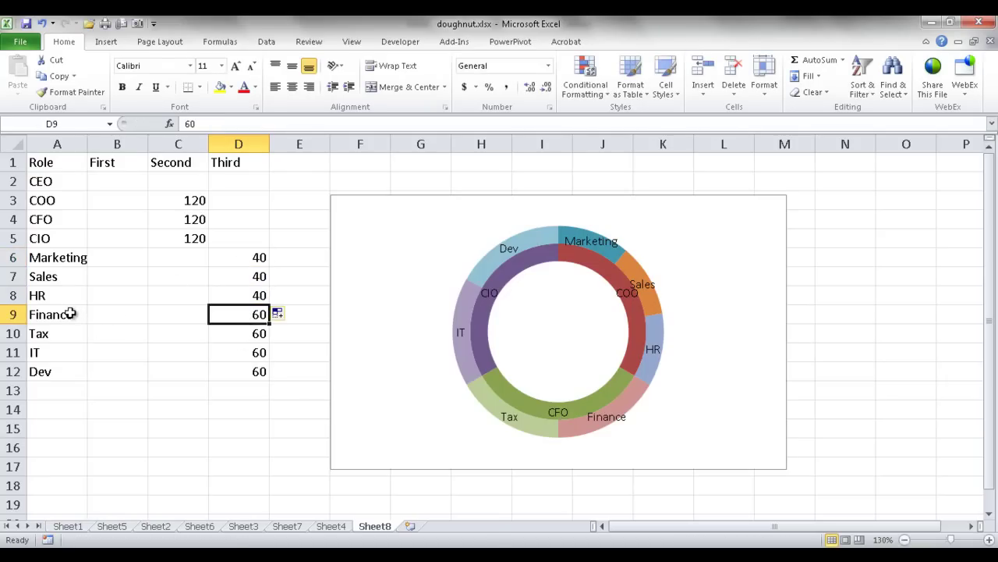
drag(71, 314, 67, 330)
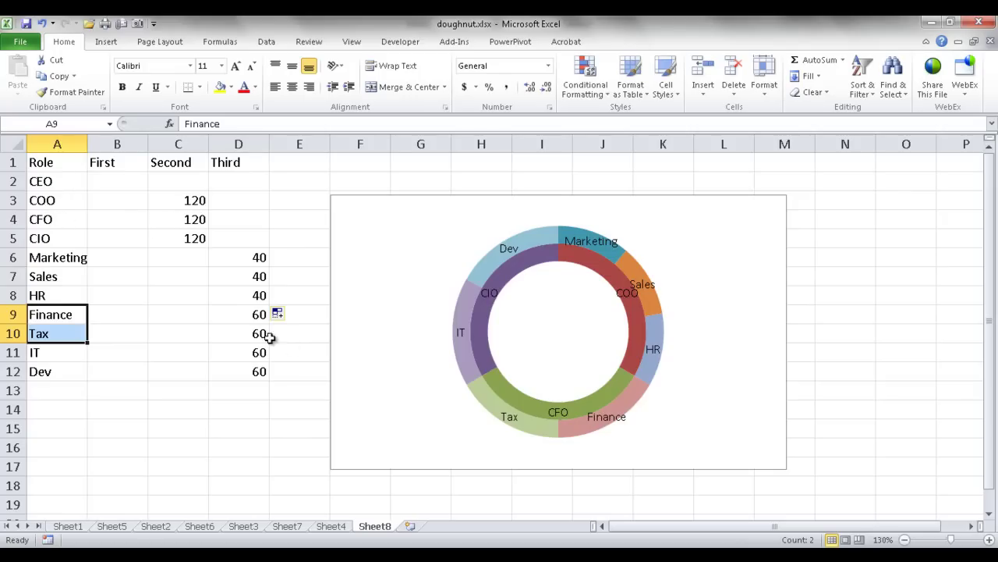
drag(259, 316, 252, 332)
drag(70, 356, 67, 366)
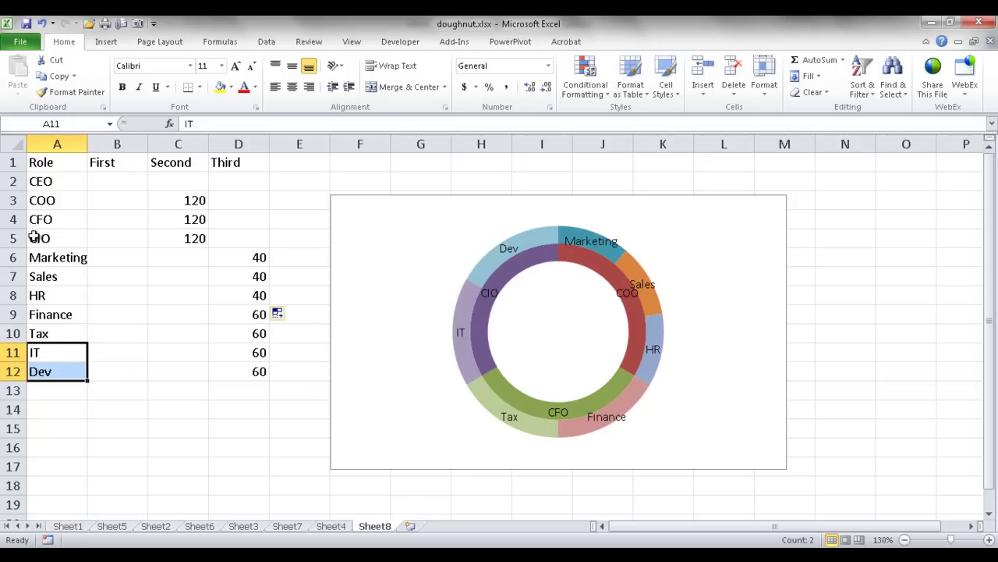
drag(237, 351, 237, 367)
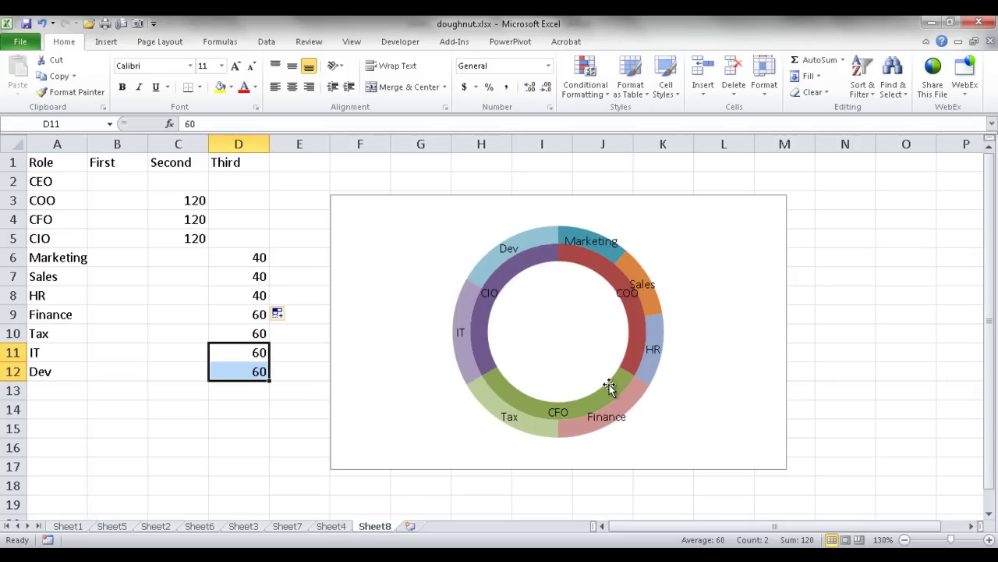
- Apply the bevelled multi-colour chart style from row 4, column 2 of the Chart Styles gallery
click(599, 263)
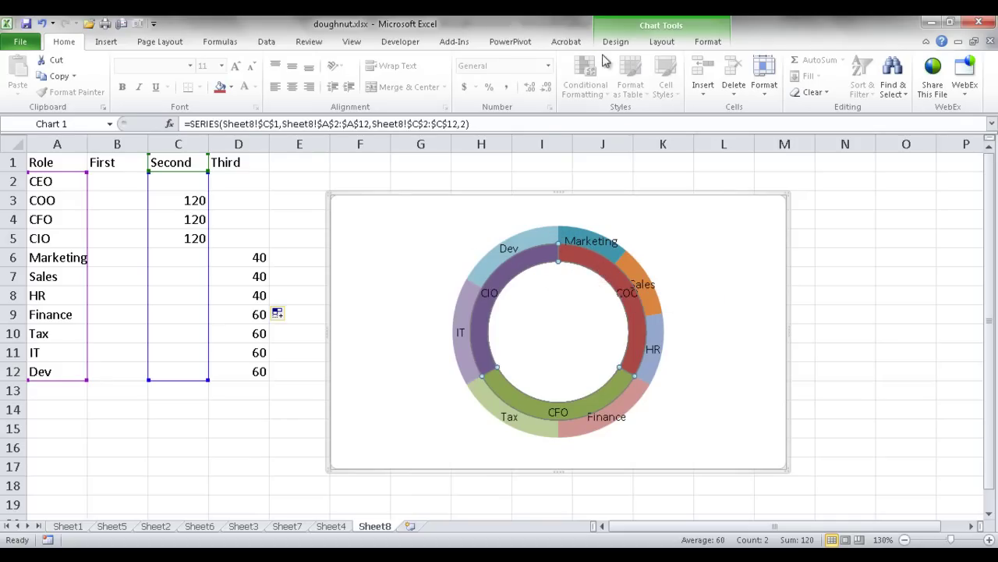
click(657, 43)
click(619, 43)
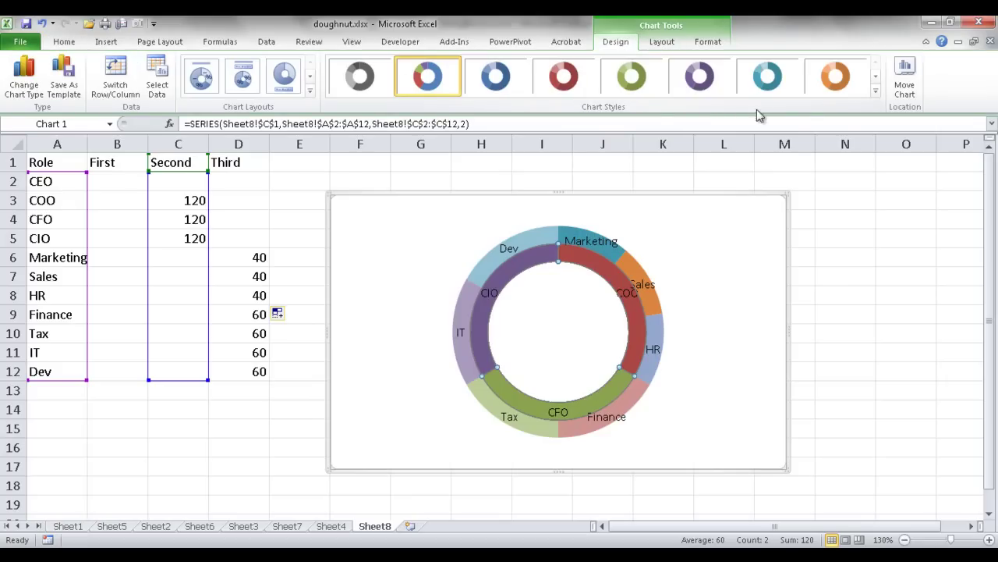
click(876, 93)
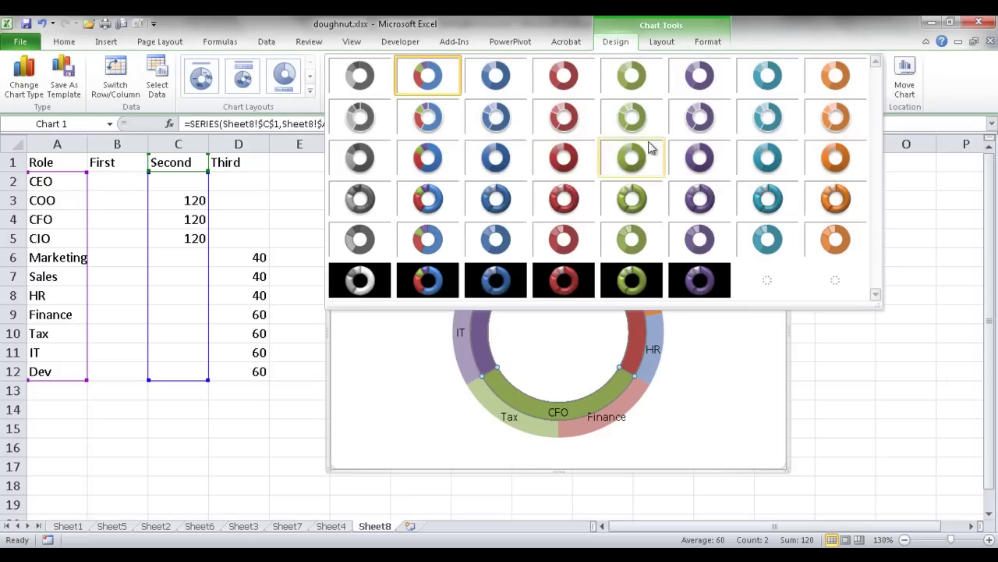
click(435, 201)
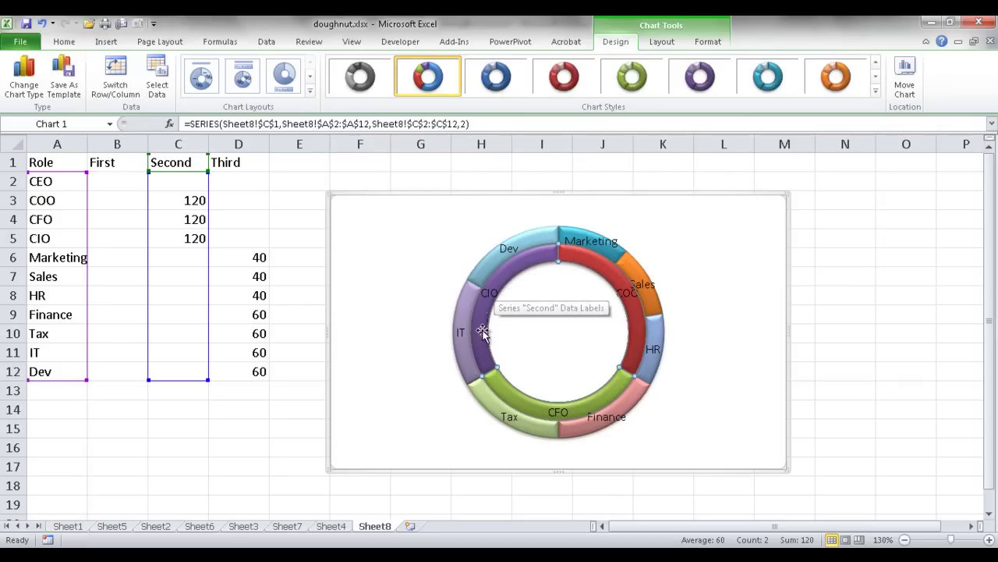
- Fill the COO segment and its Marketing, Sales and HR segments red
click(606, 271)
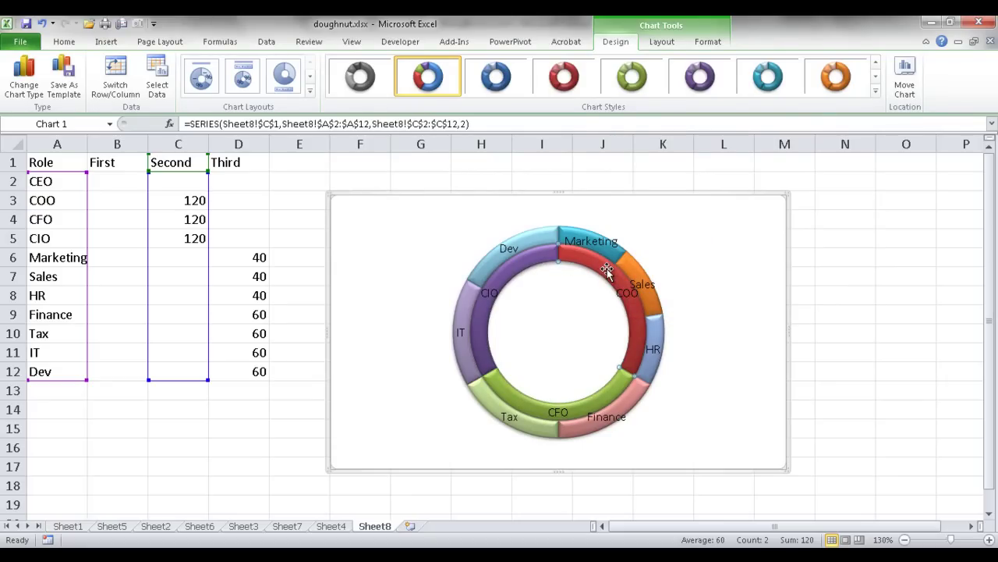
right_click(610, 270)
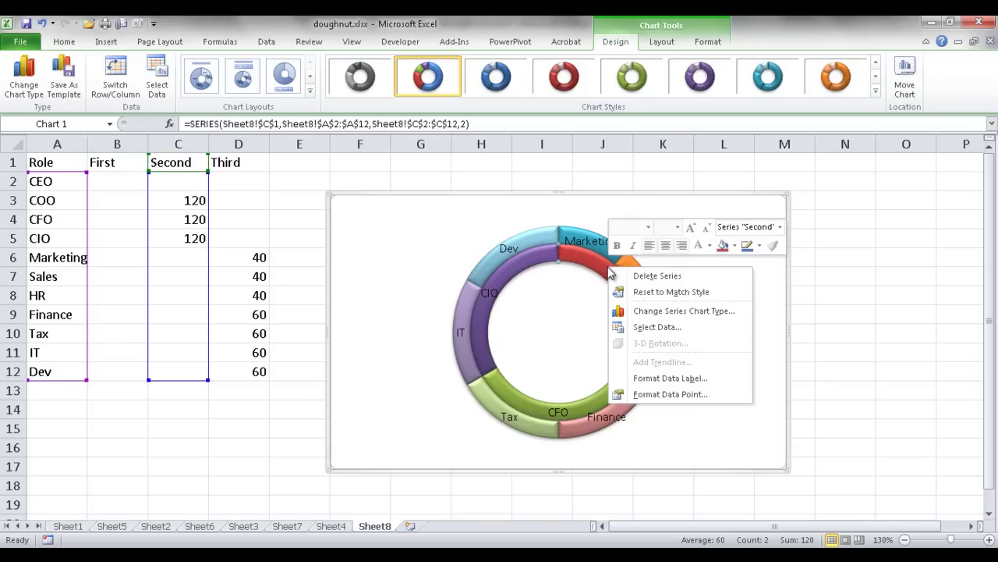
click(734, 246)
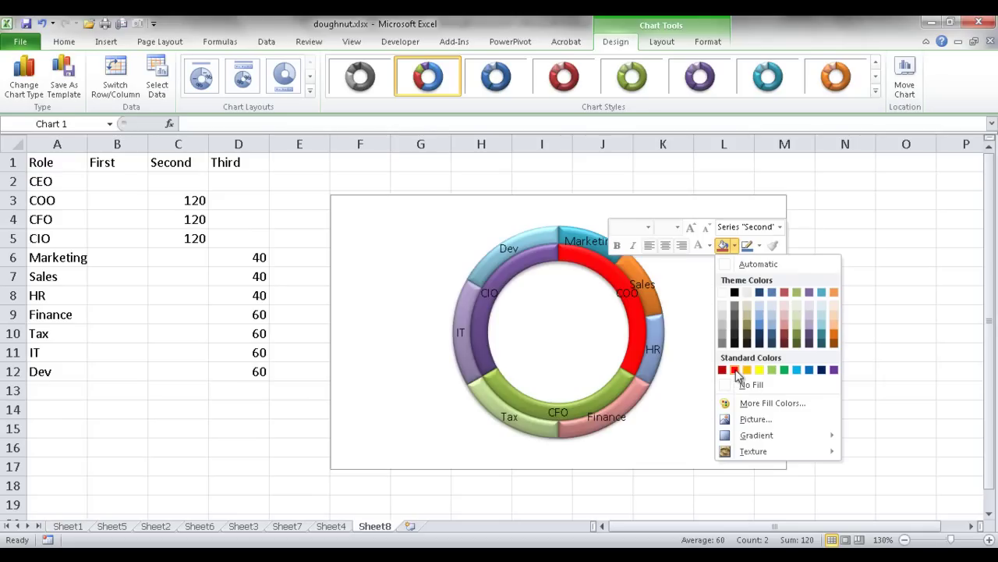
click(784, 295)
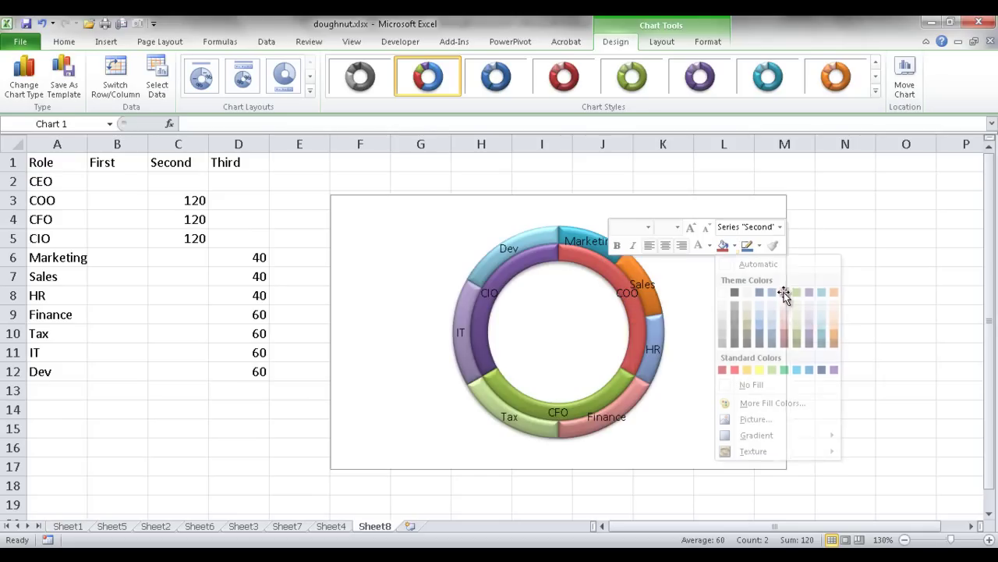
click(598, 244)
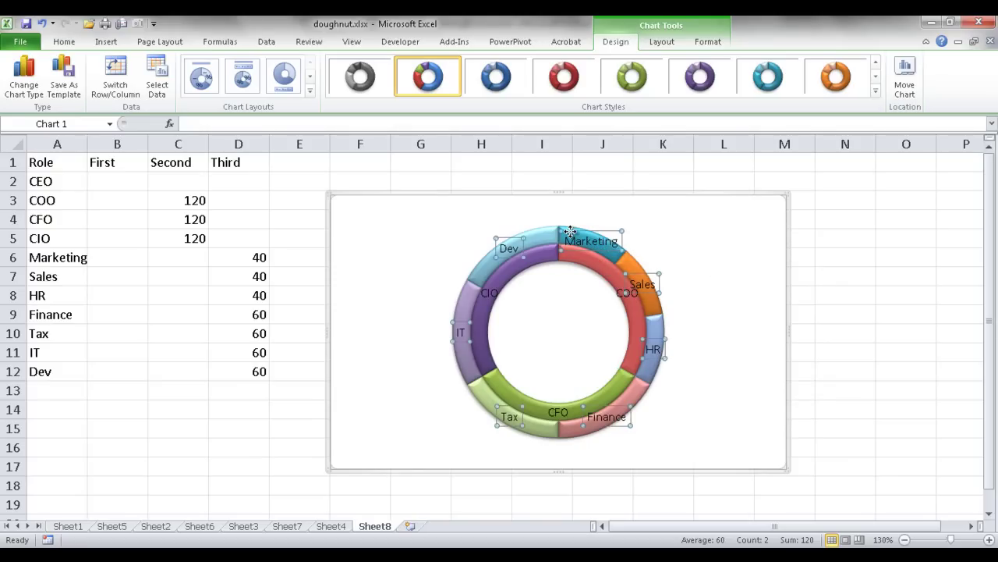
click(613, 249)
click(615, 258)
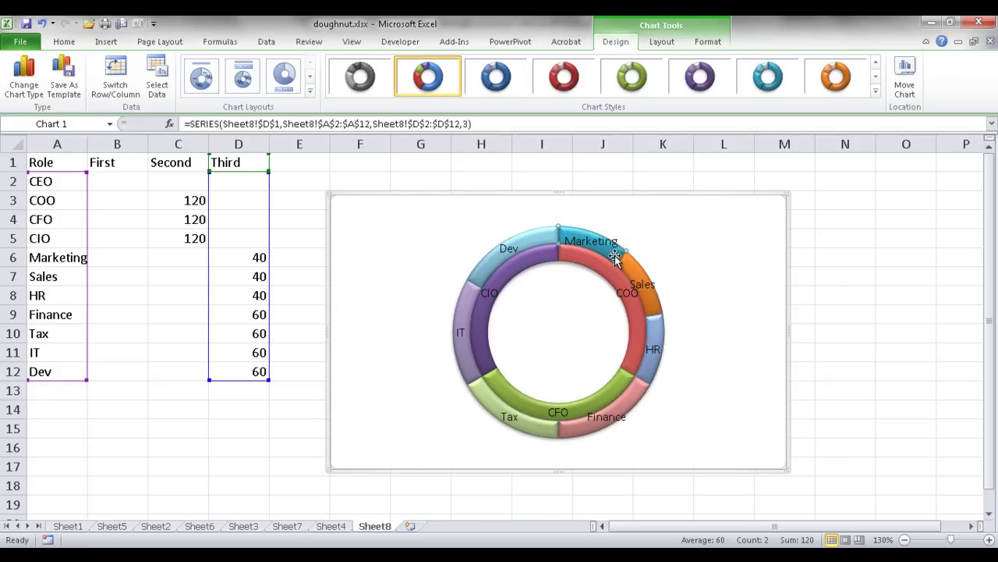
right_click(615, 259)
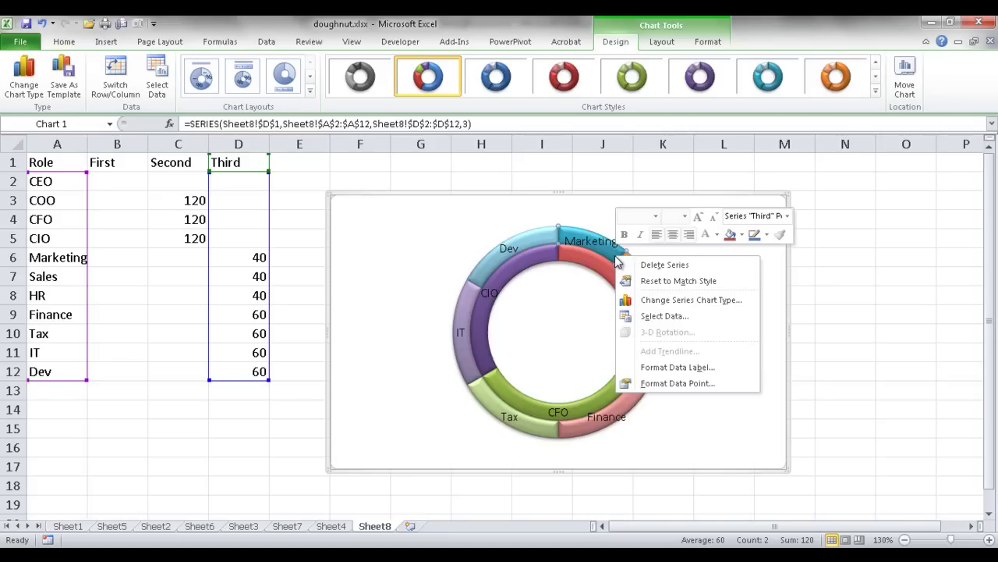
click(730, 235)
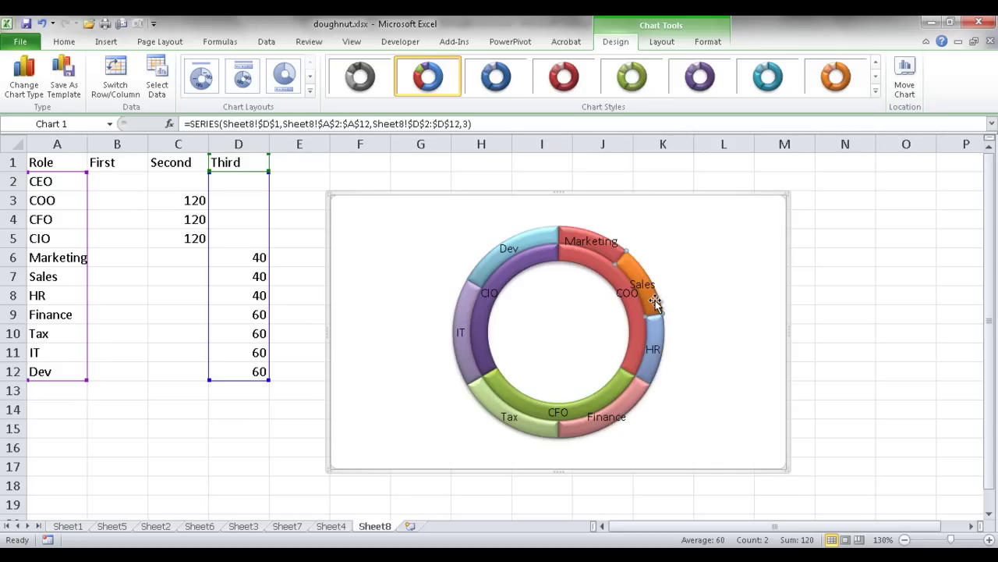
key(ctrl+z)
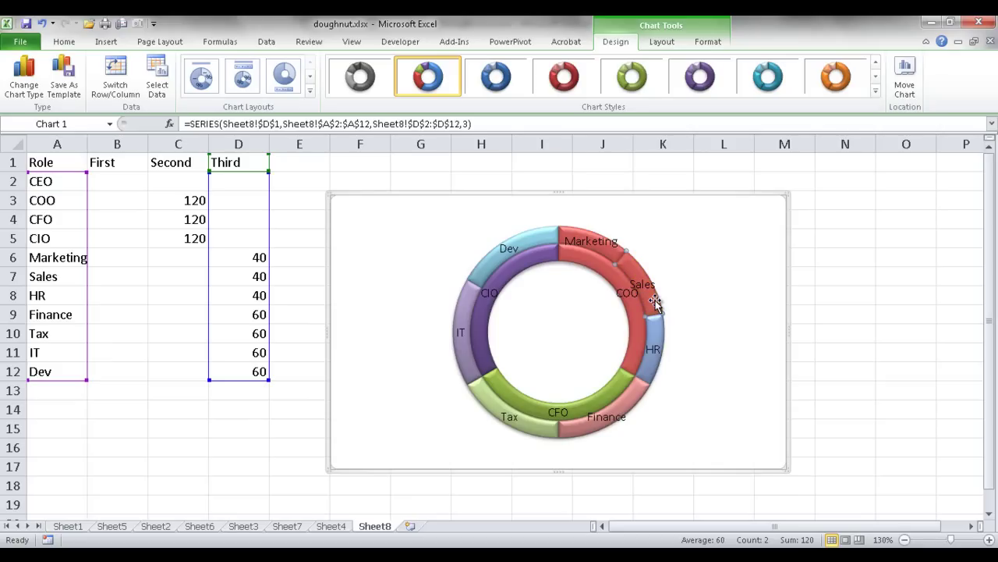
click(655, 334)
key(F4)
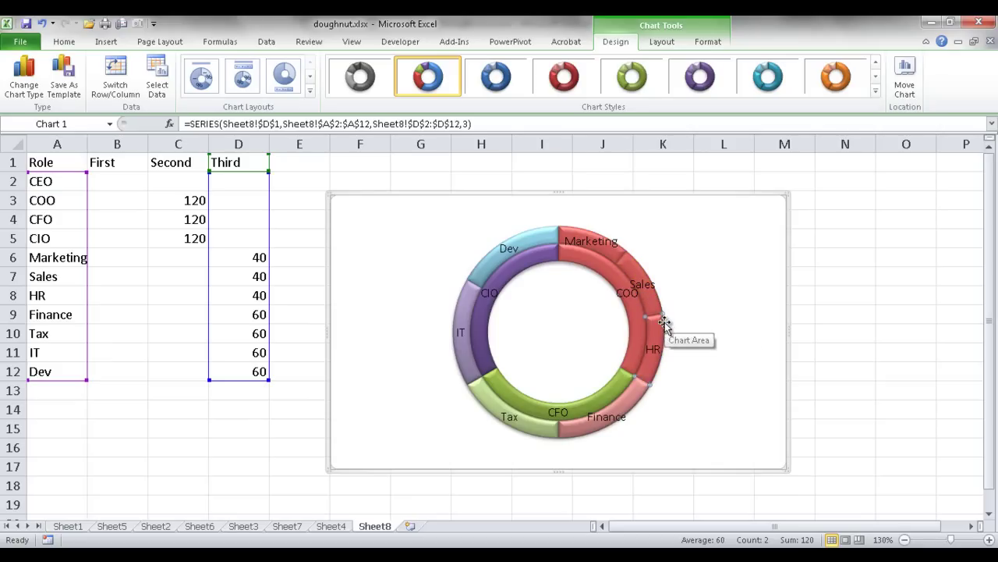
- Fill the CFO segment and its Finance and Tax segments olive green
click(620, 386)
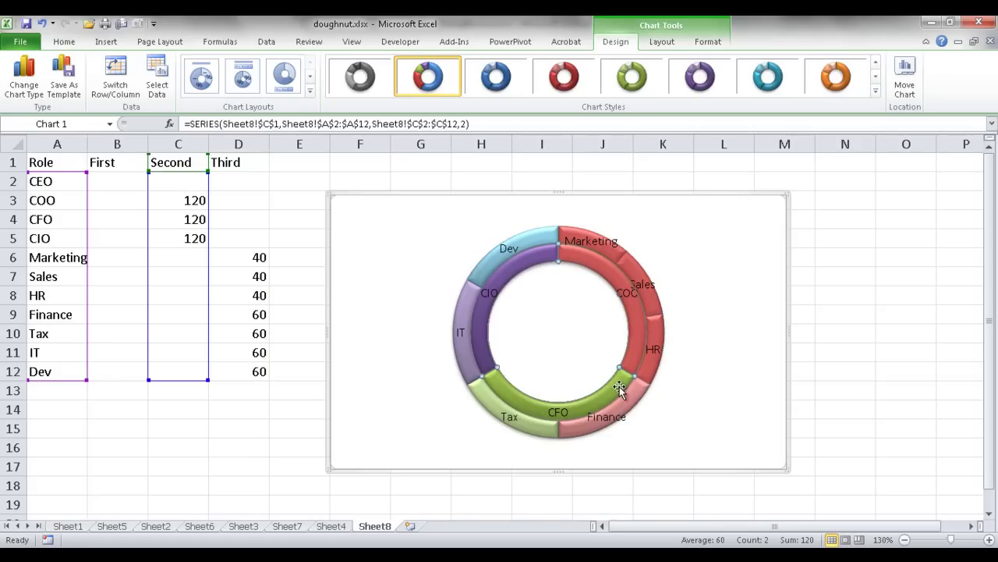
mouse_move(613, 397)
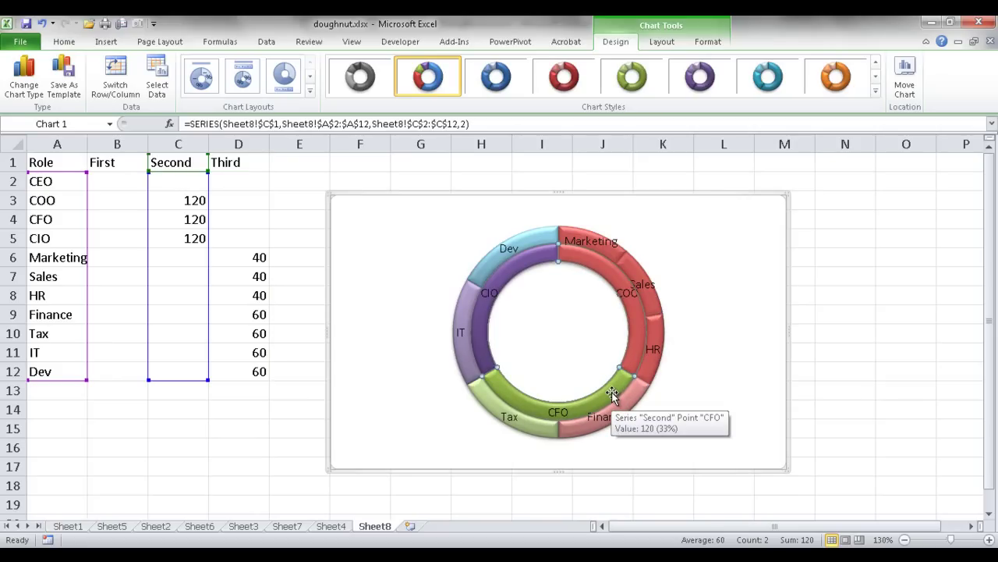
click(615, 385)
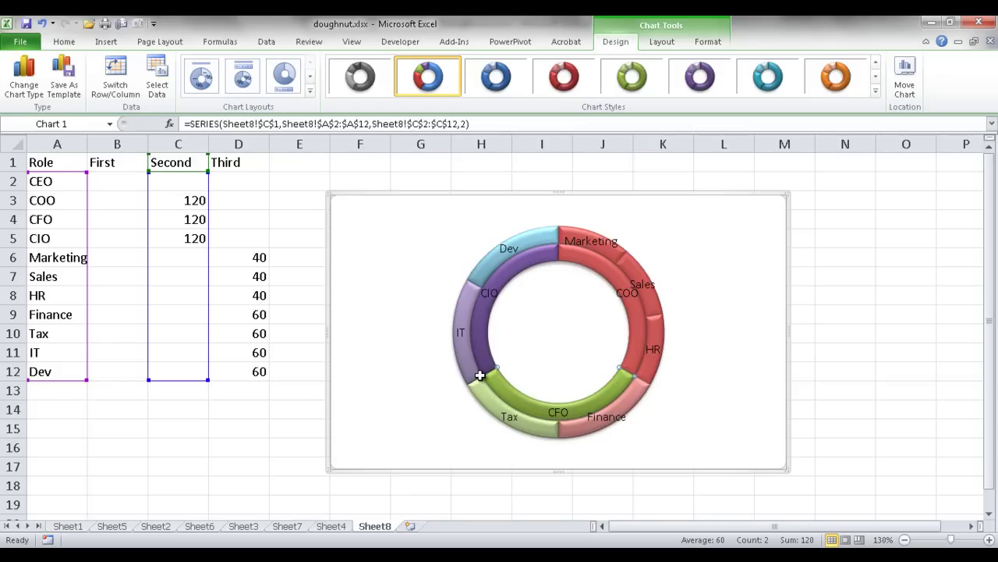
right_click(607, 400)
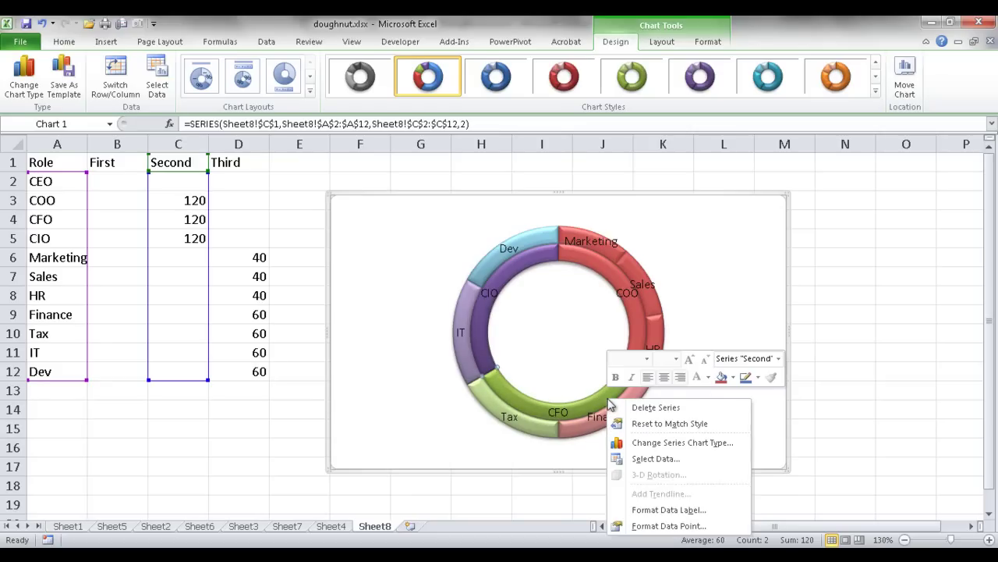
click(732, 382)
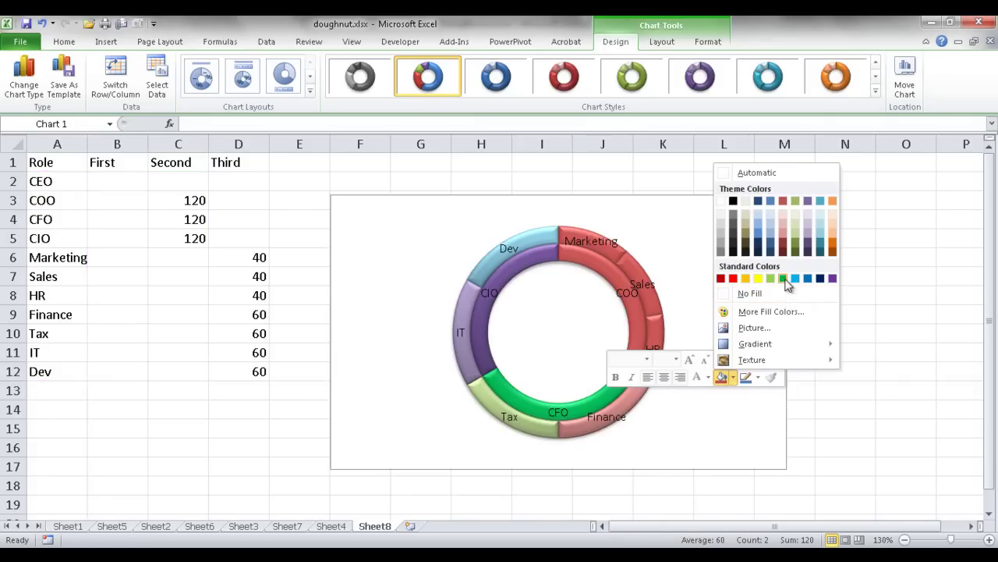
click(797, 201)
click(627, 403)
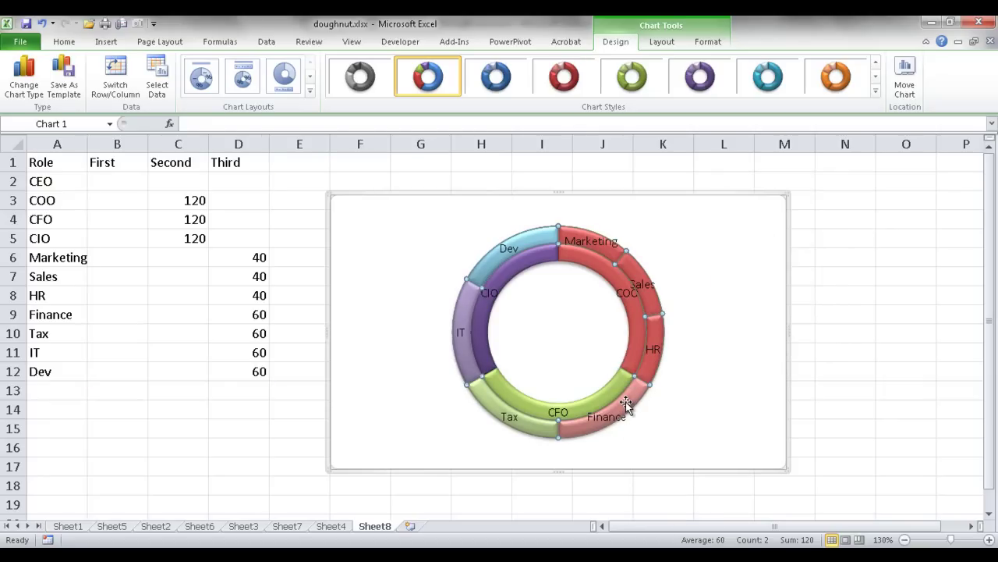
click(626, 403)
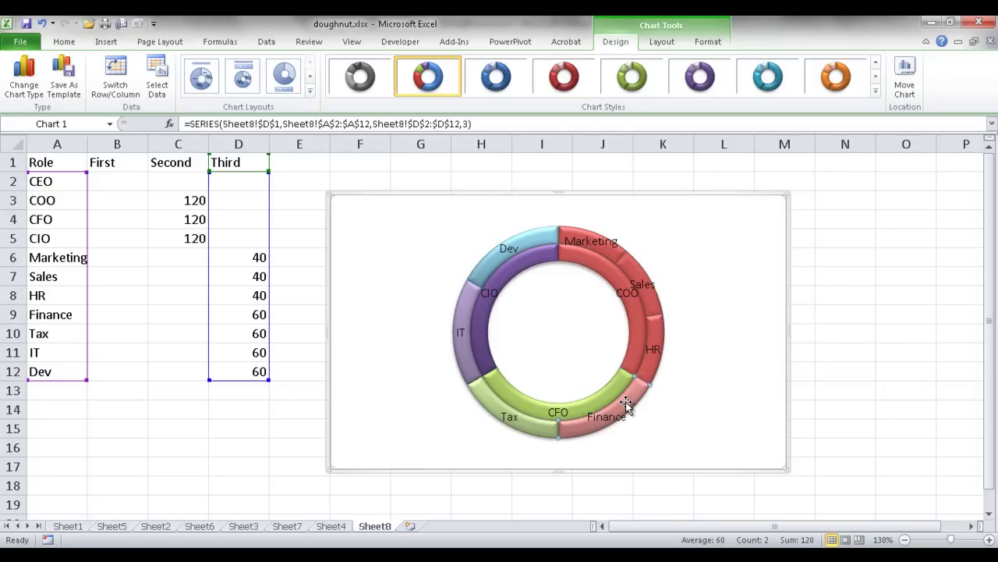
key(F4)
click(534, 432)
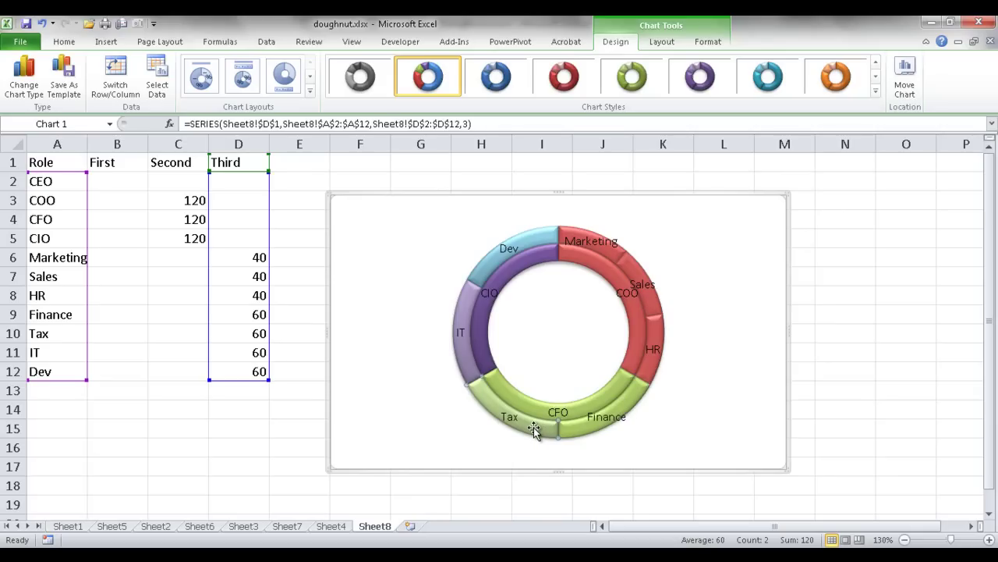
key(F4)
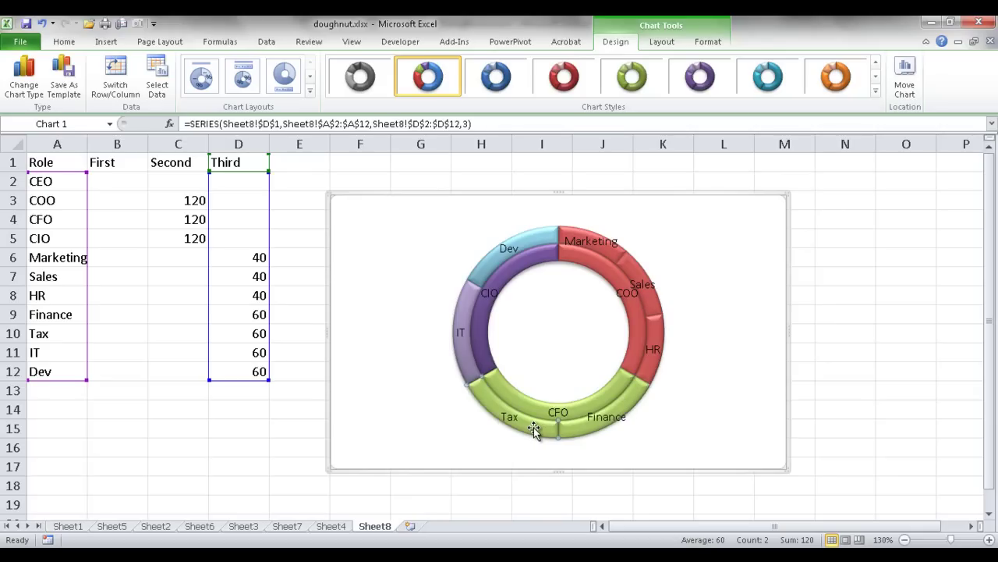
- Fill the CIO segment purple and select its IT and Dev segments
click(482, 333)
click(483, 333)
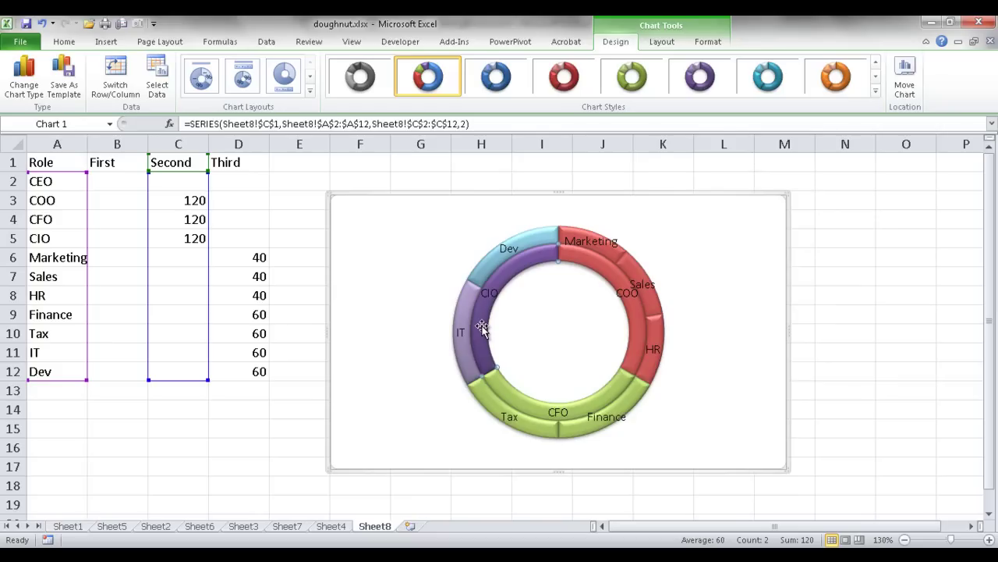
right_click(482, 330)
click(610, 306)
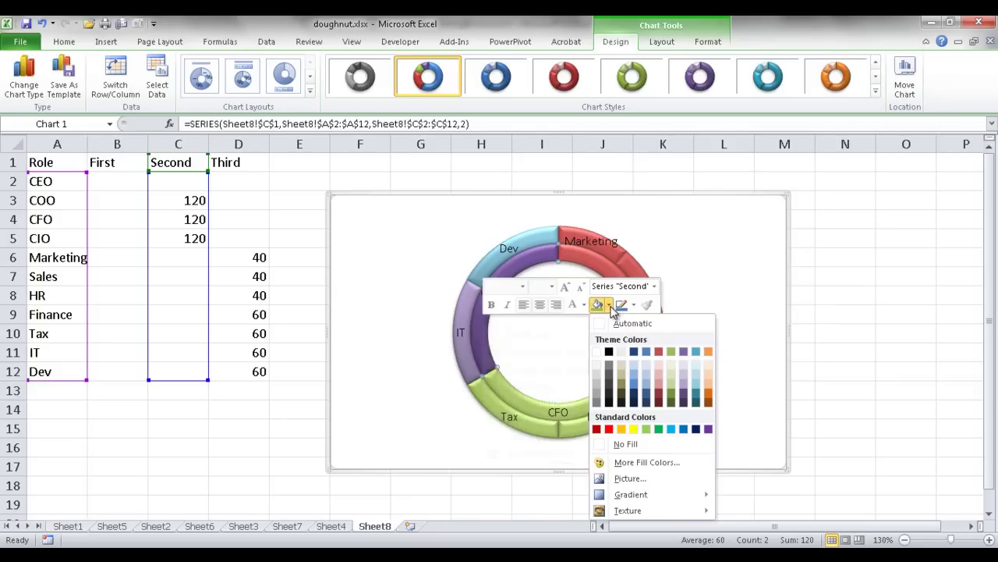
click(683, 352)
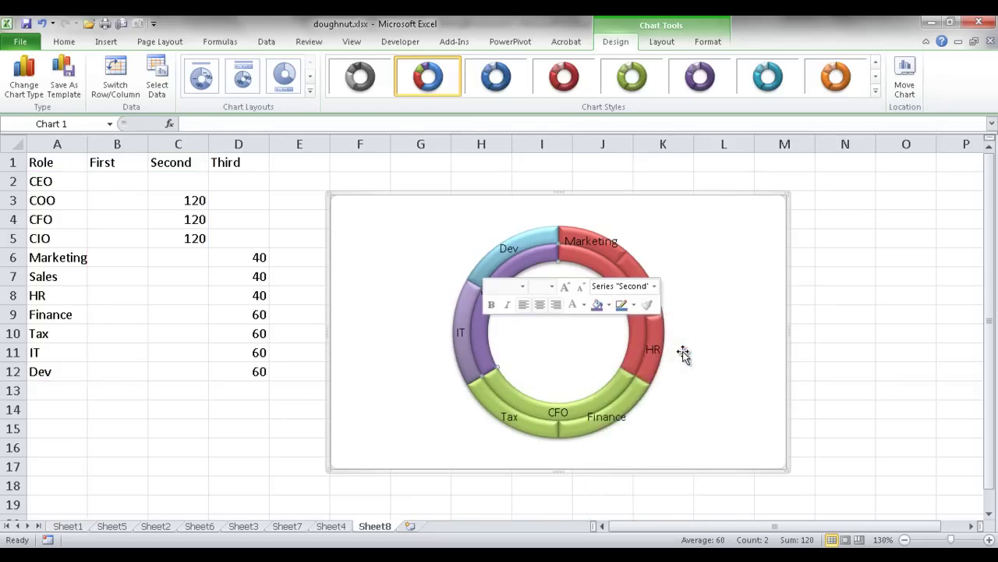
click(461, 352)
click(461, 352)
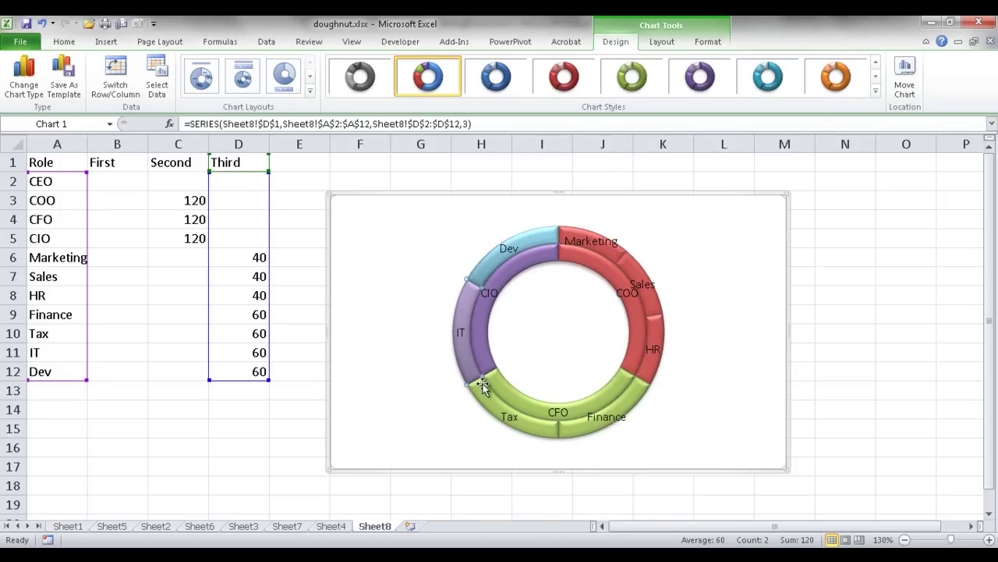
click(483, 269)
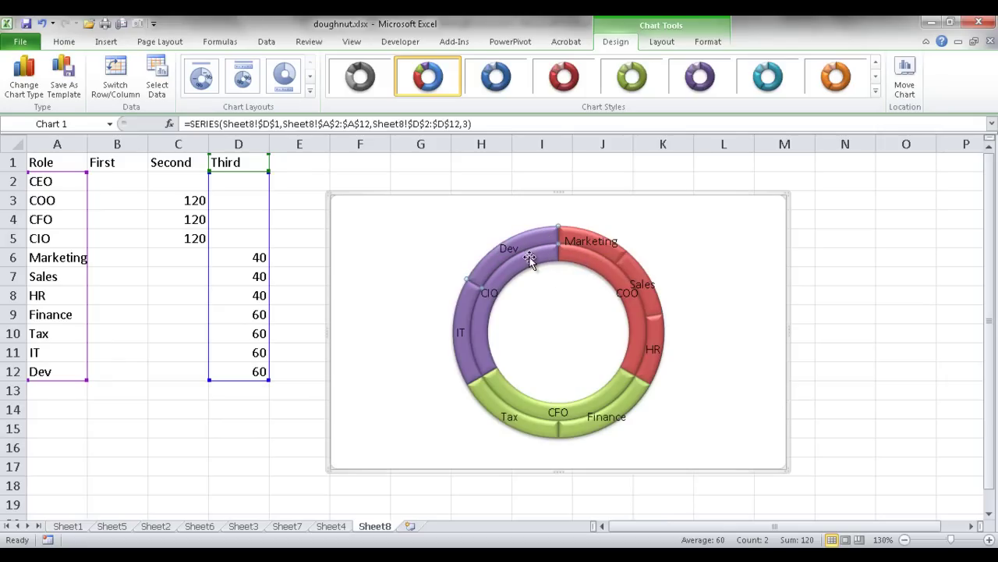
mouse_move(513, 287)
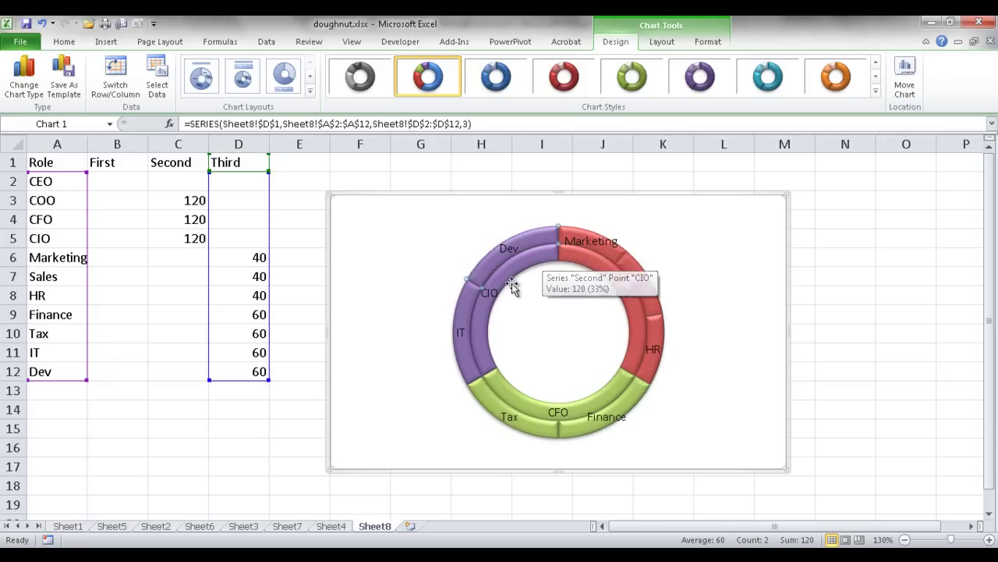
click(526, 262)
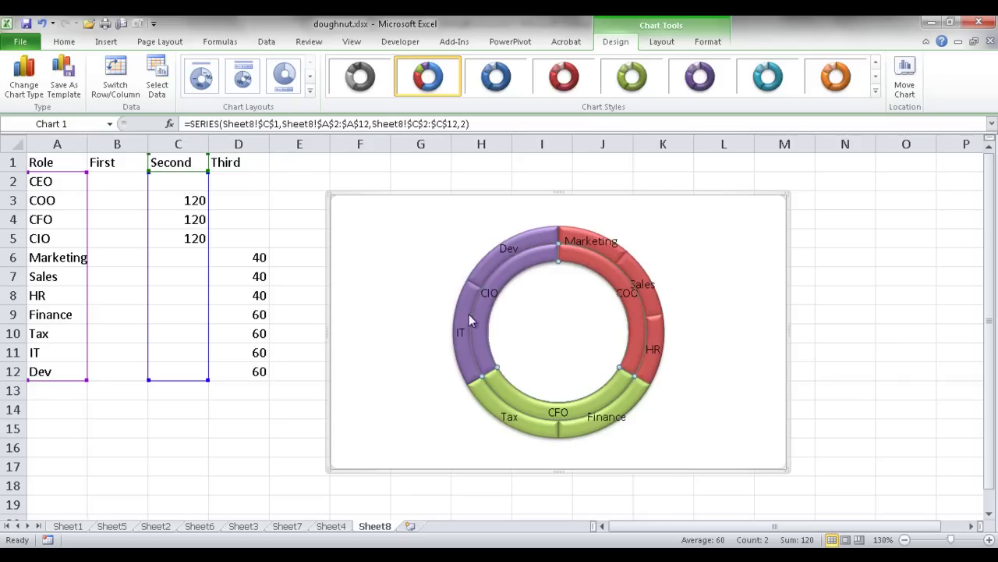
- Set the Doughnut Hole Size to 10% in Format Data Series and close the dialog
right_click(486, 361)
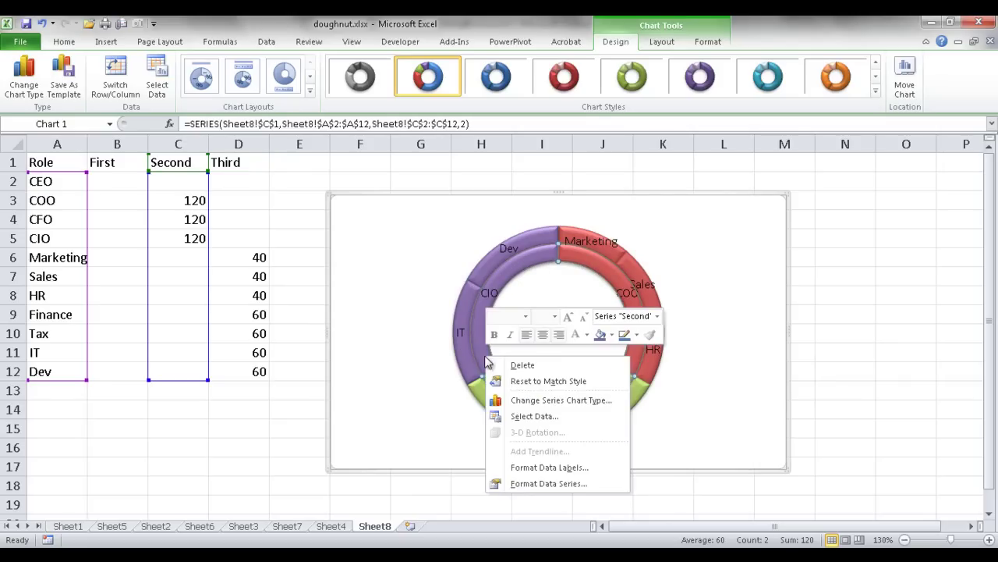
click(577, 485)
drag(356, 94, 252, 83)
drag(243, 277, 190, 279)
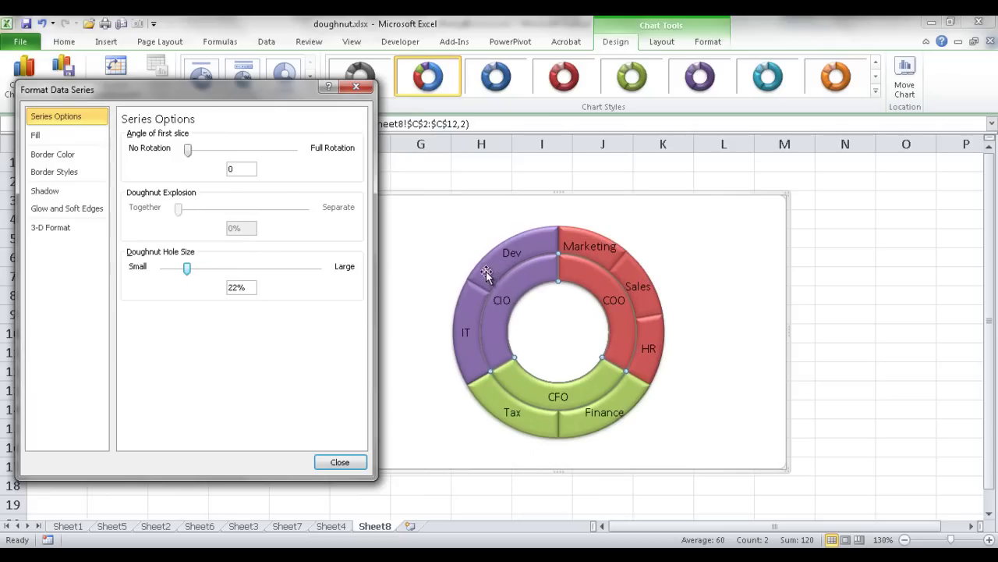
drag(188, 276, 160, 277)
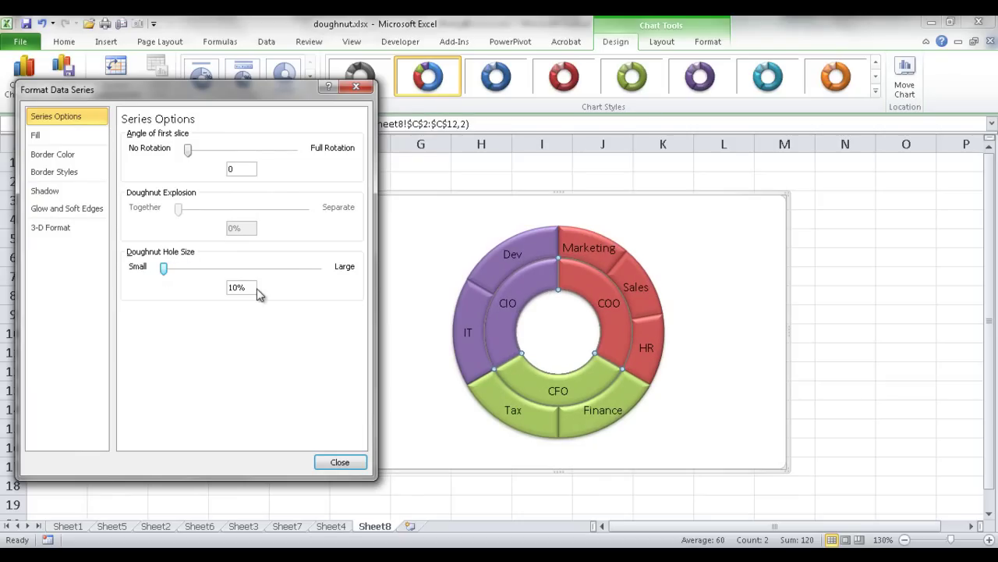
drag(248, 287, 180, 277)
key(Return)
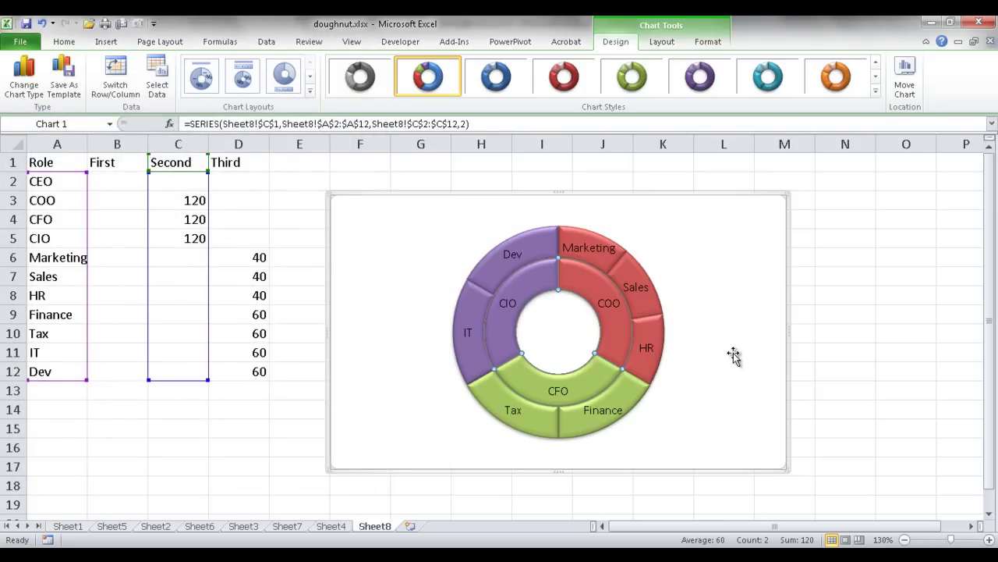
- Select the chart and compare it with Sheet4's finished chart before returning to Sheet8
click(700, 332)
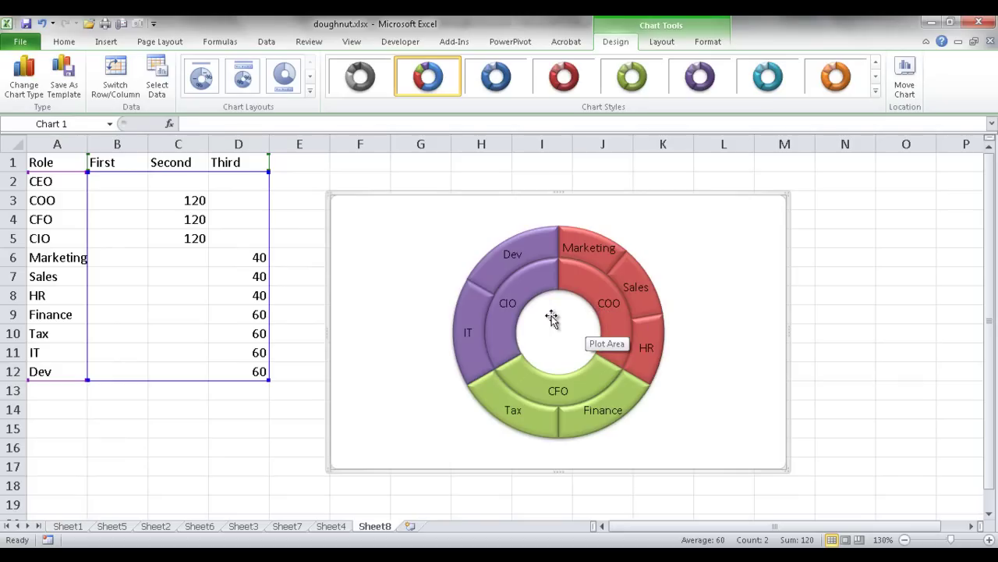
click(329, 527)
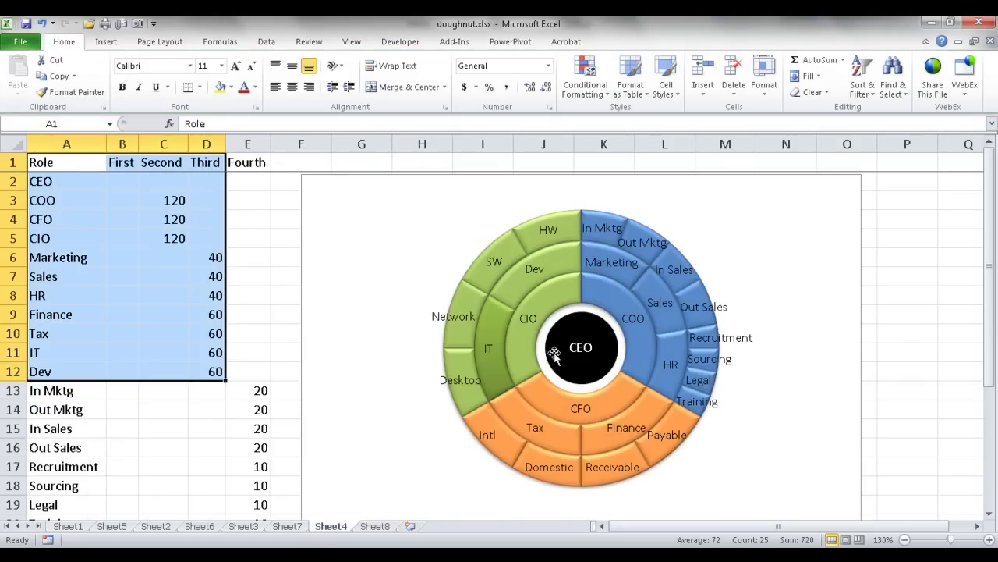
click(374, 527)
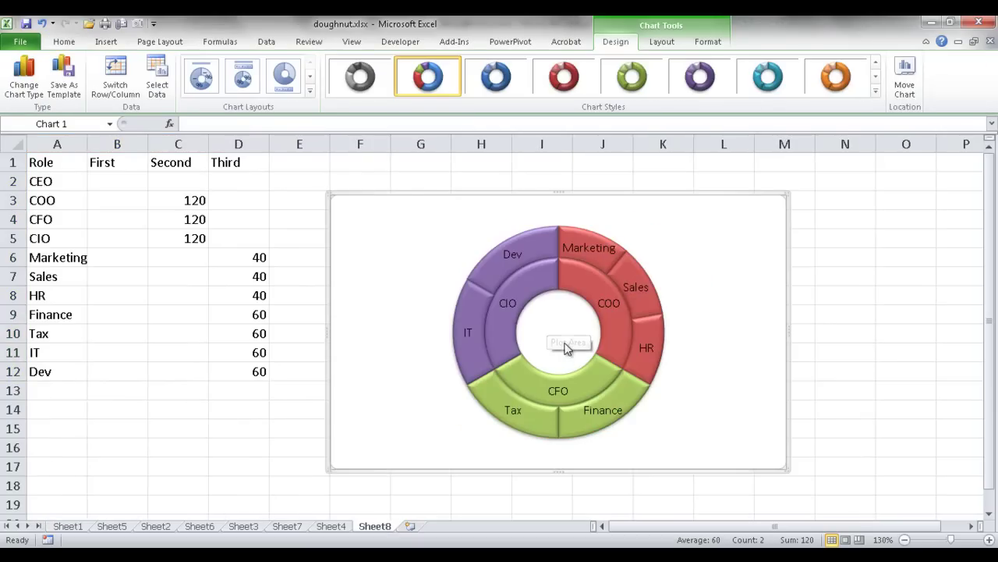
- Draw an Oval shape as a circle inside the doughnut's centre hole
click(661, 43)
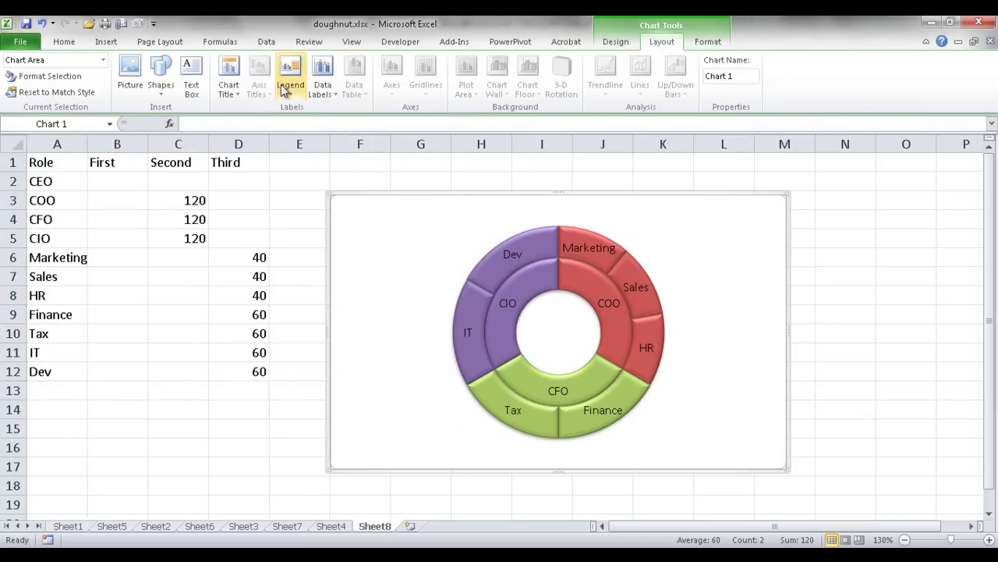
click(160, 92)
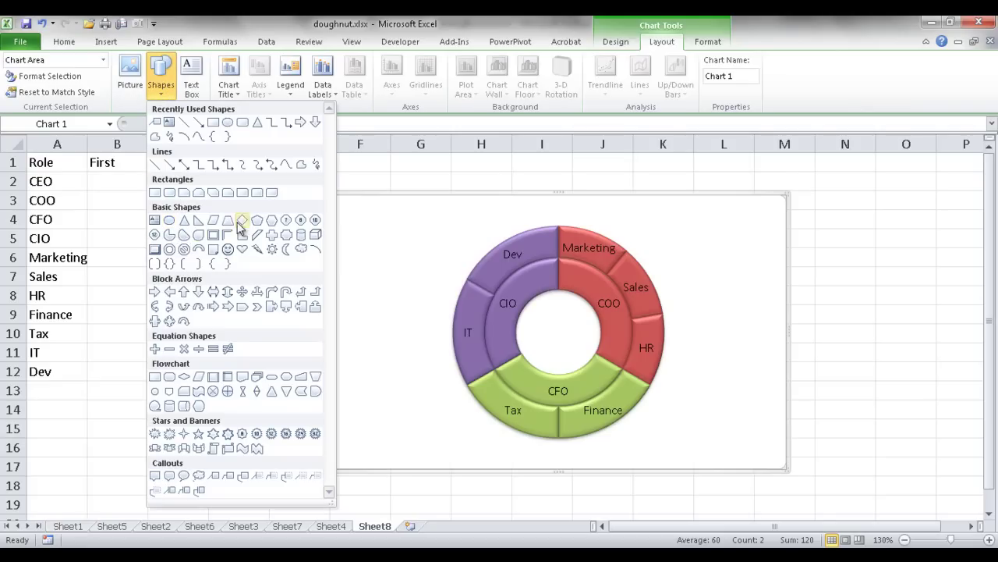
click(170, 222)
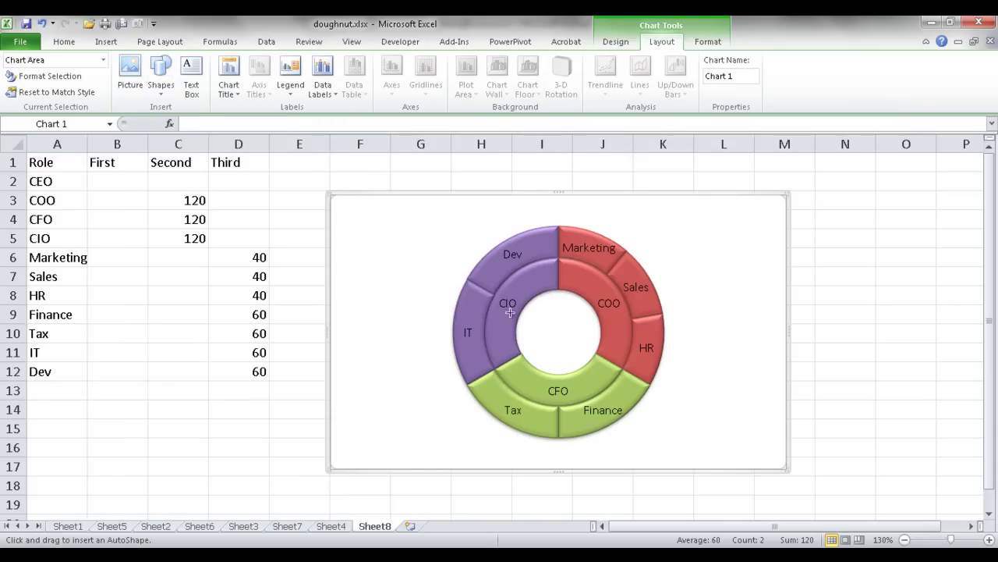
drag(531, 307, 593, 361)
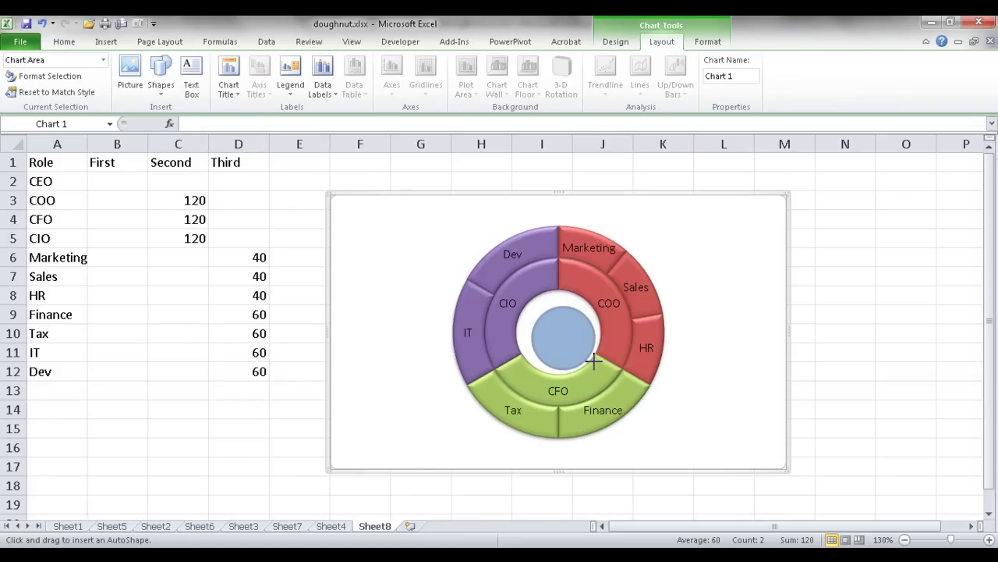
drag(595, 360, 596, 361)
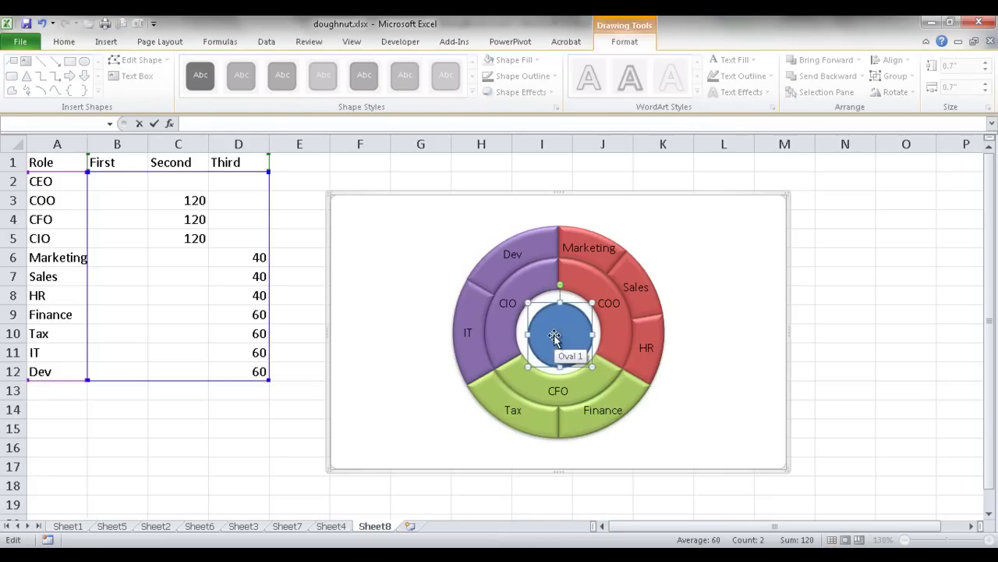
- Link the circle's text to cell A2 so it shows CEO
click(206, 128)
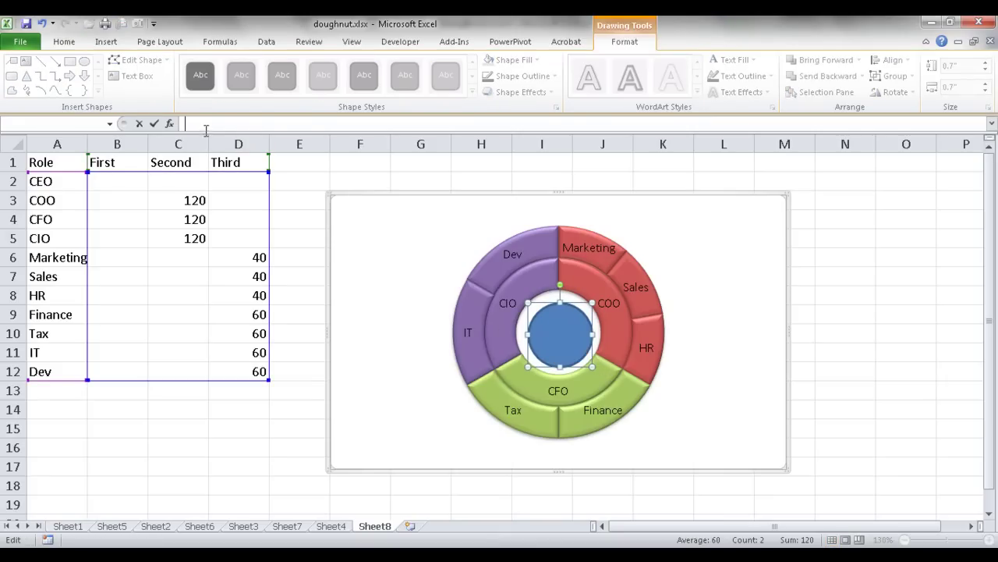
click(49, 180)
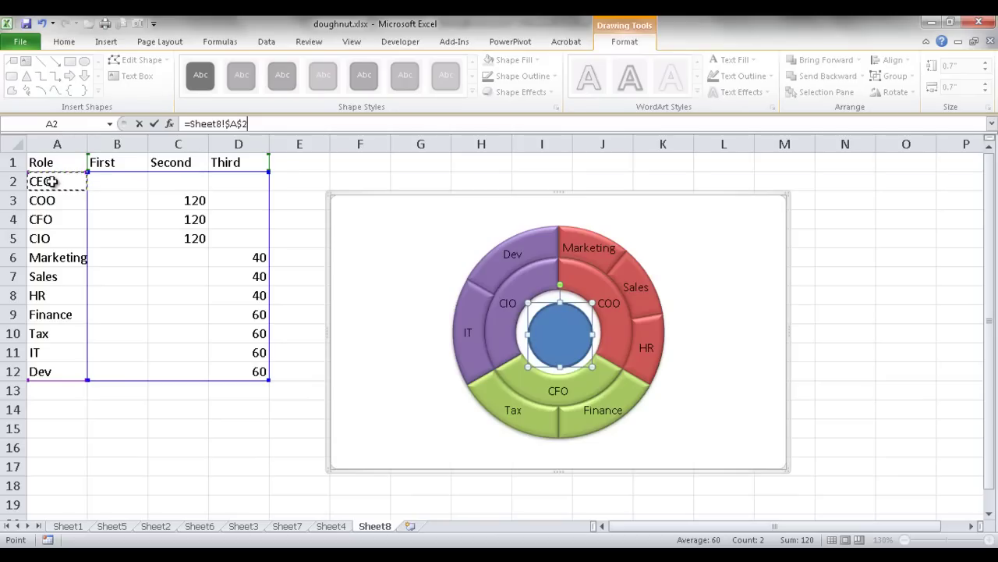
key(Return)
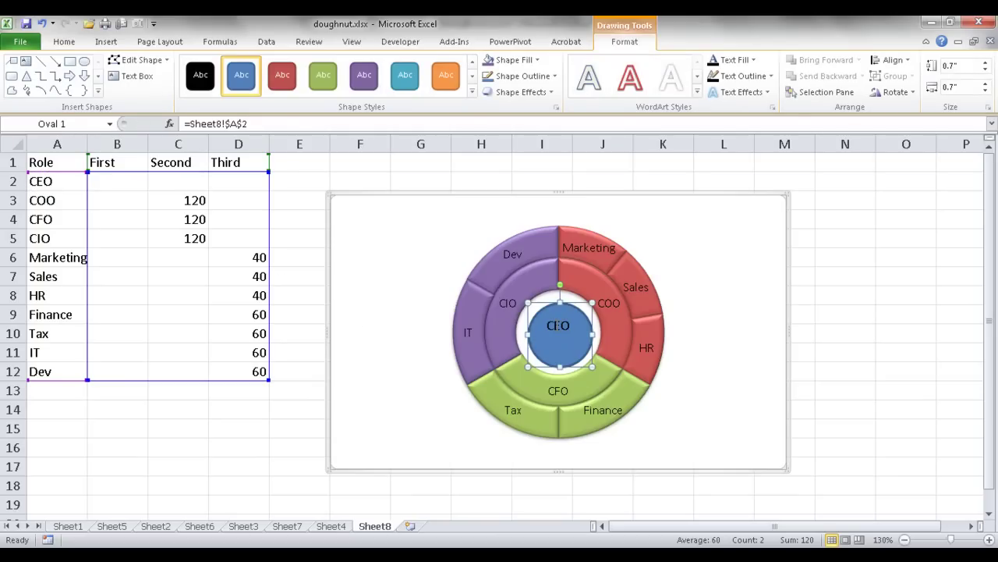
- Set the circle's text box vertical alignment to Middle
right_click(558, 331)
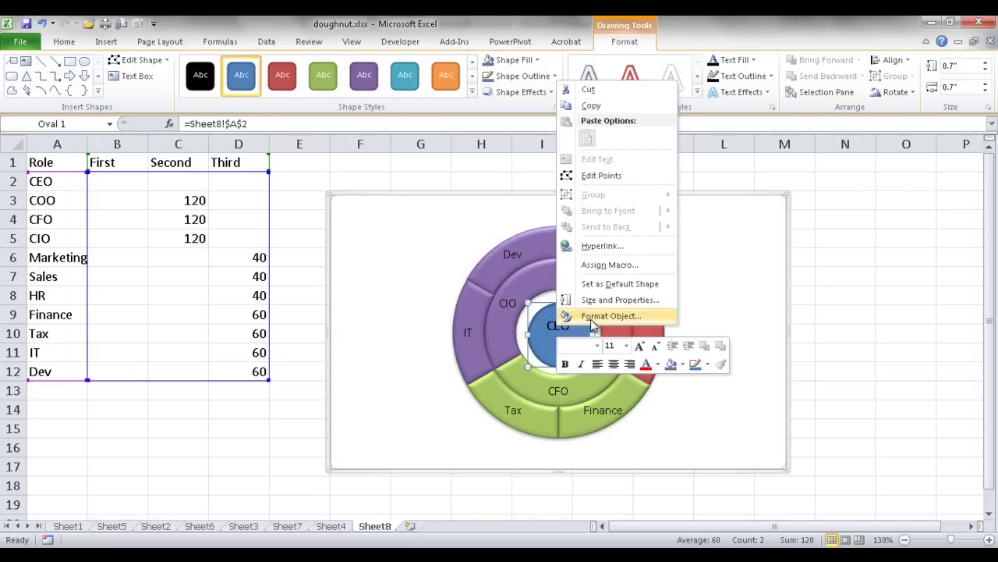
click(611, 316)
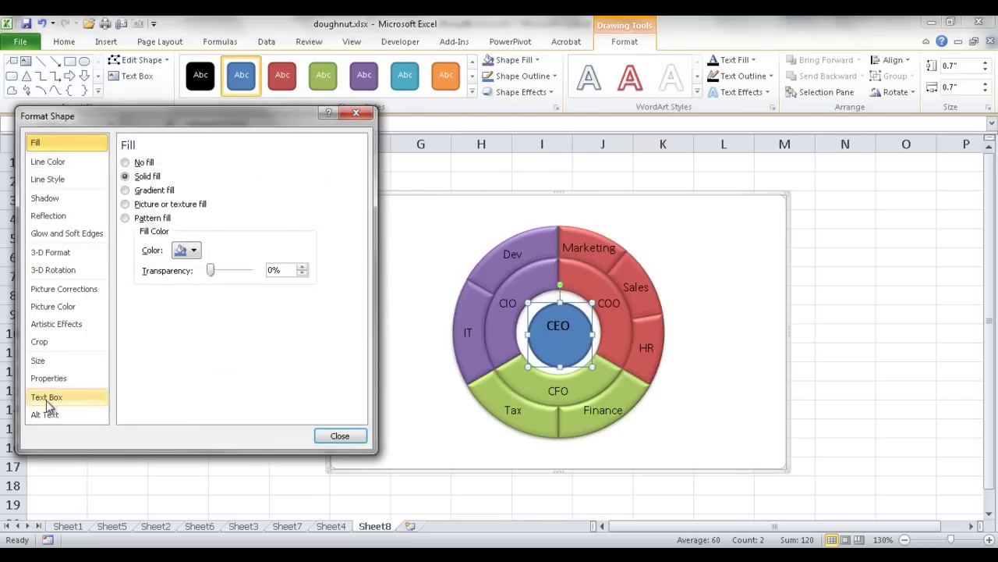
click(47, 398)
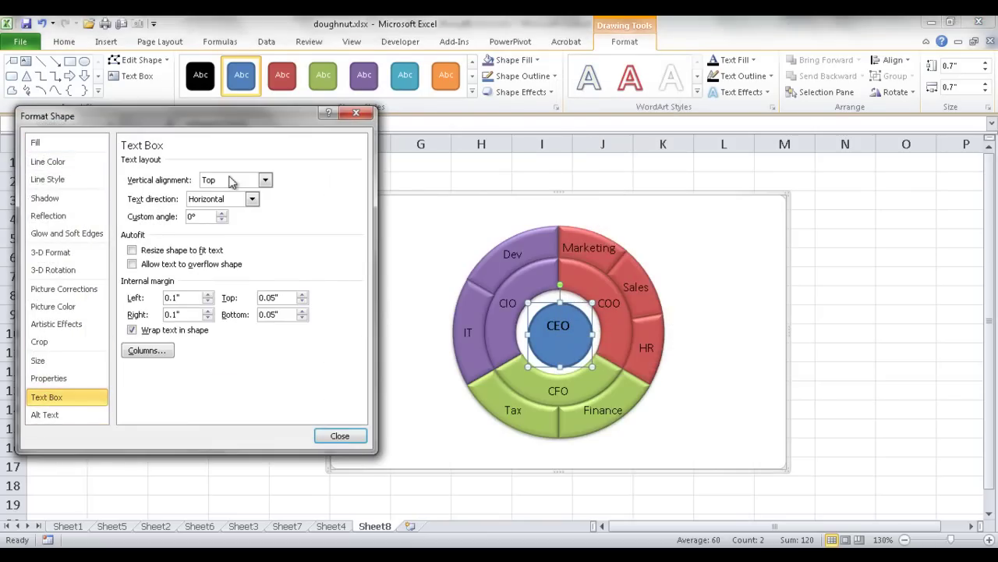
click(266, 180)
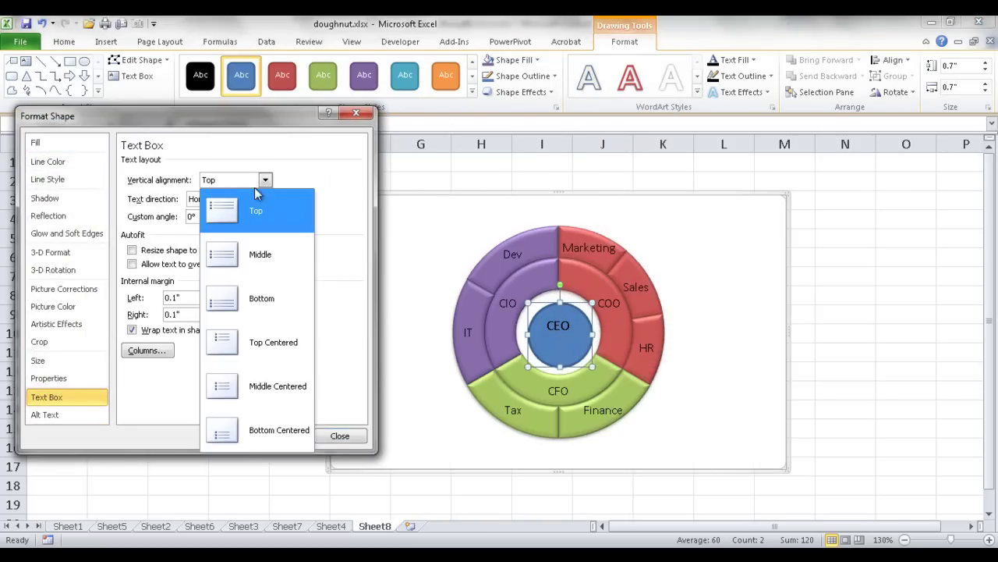
click(257, 253)
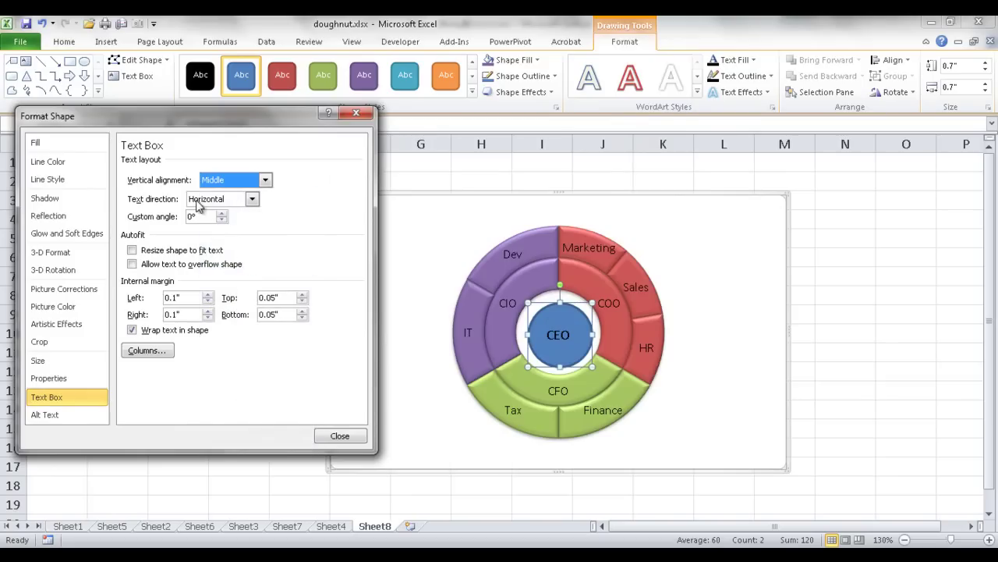
click(341, 436)
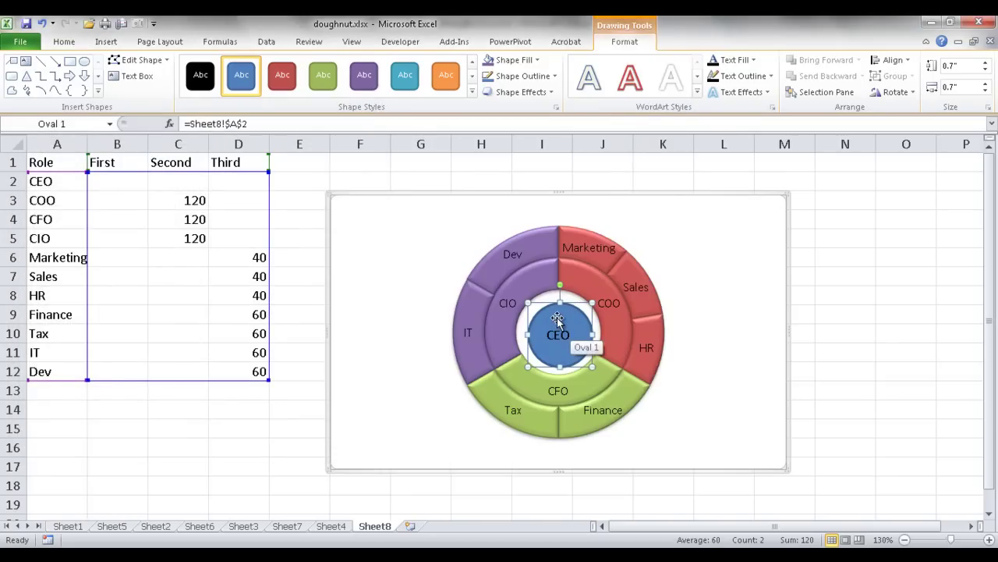
- Make the CEO circle black with white text and nudge it to the hole's centre
click(201, 78)
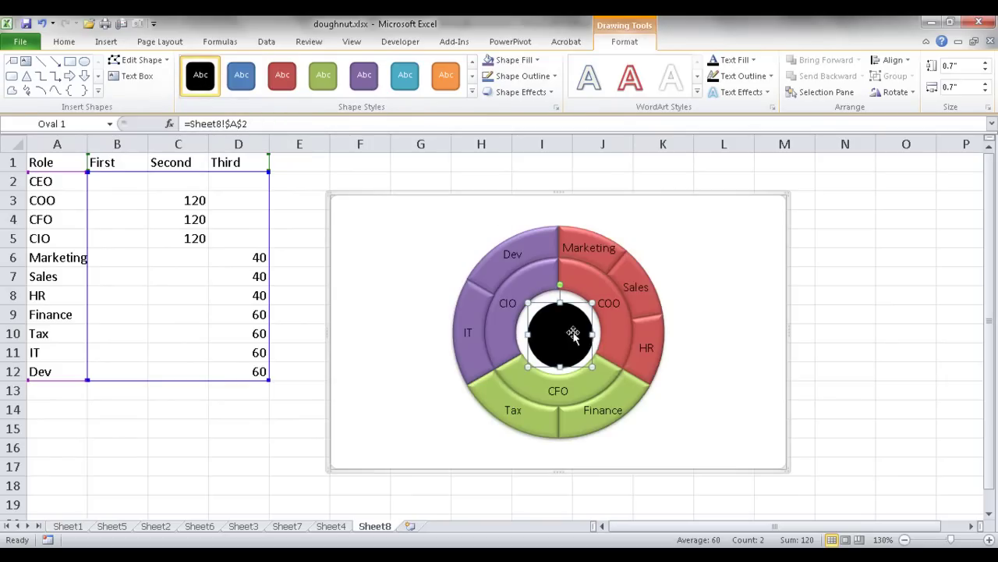
click(758, 401)
click(558, 335)
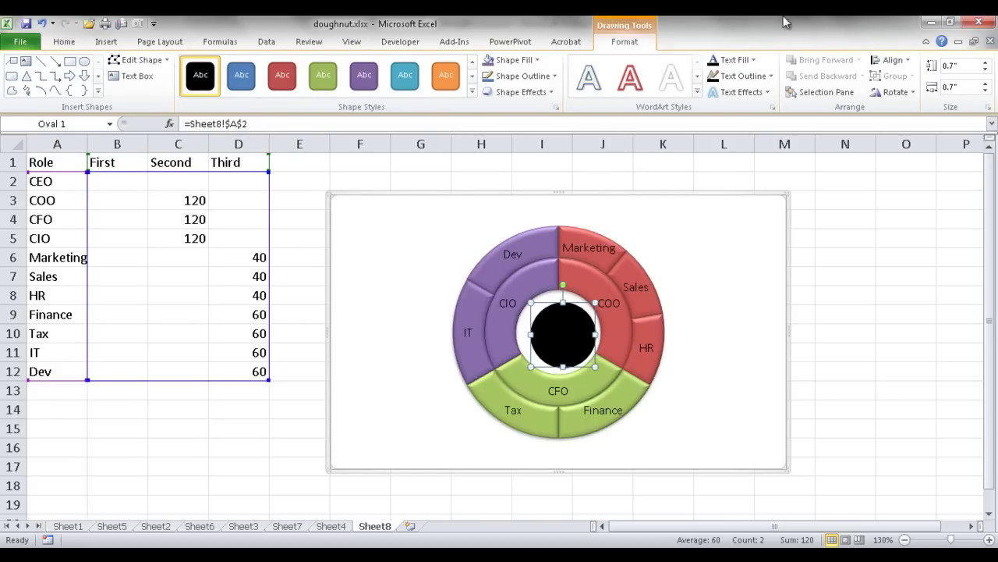
click(752, 63)
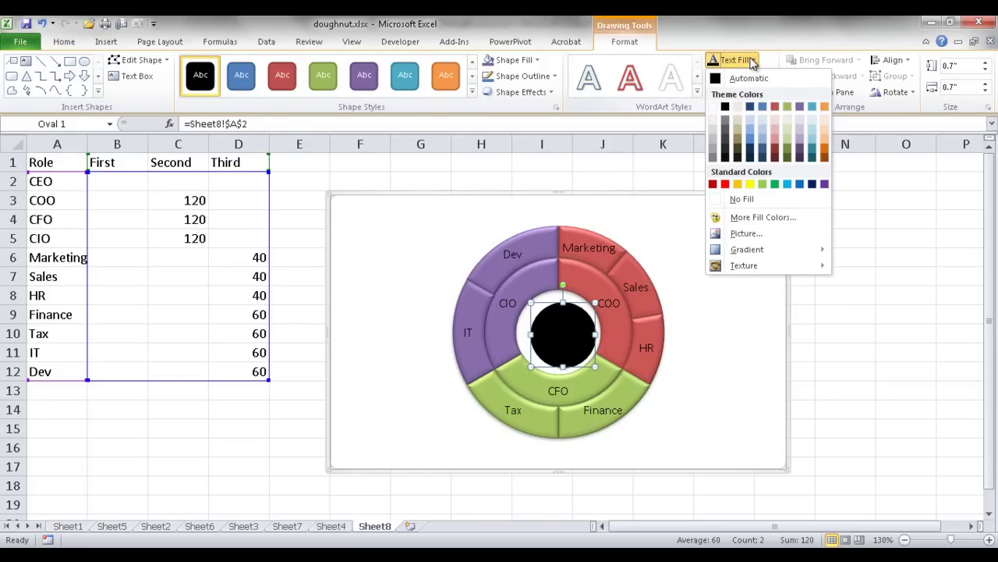
click(714, 108)
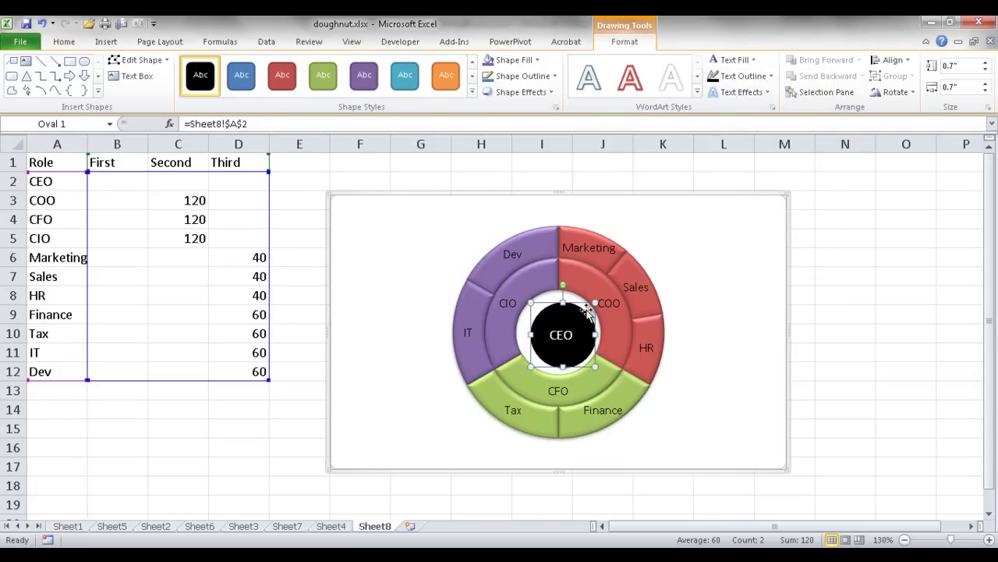
drag(578, 305, 571, 301)
click(752, 353)
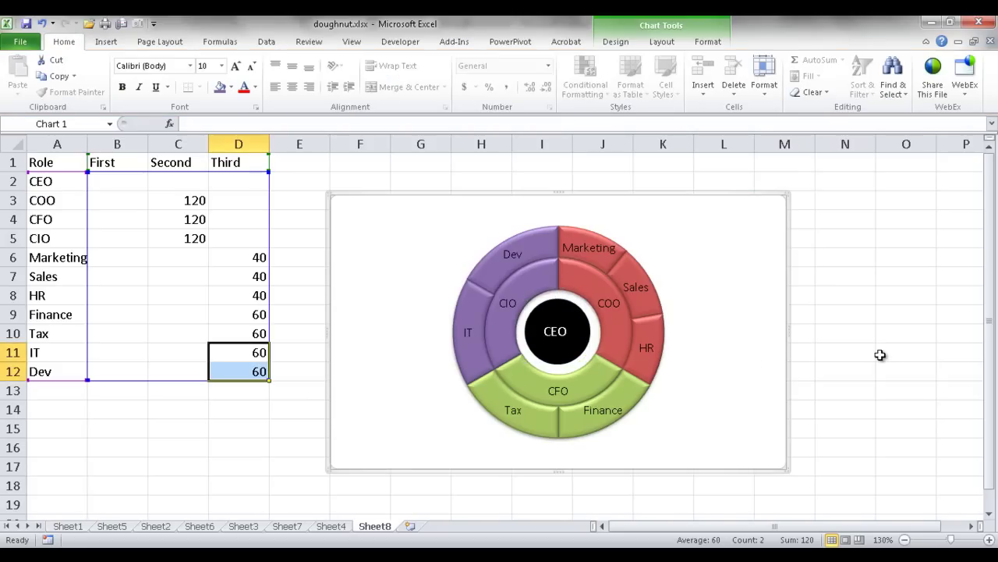